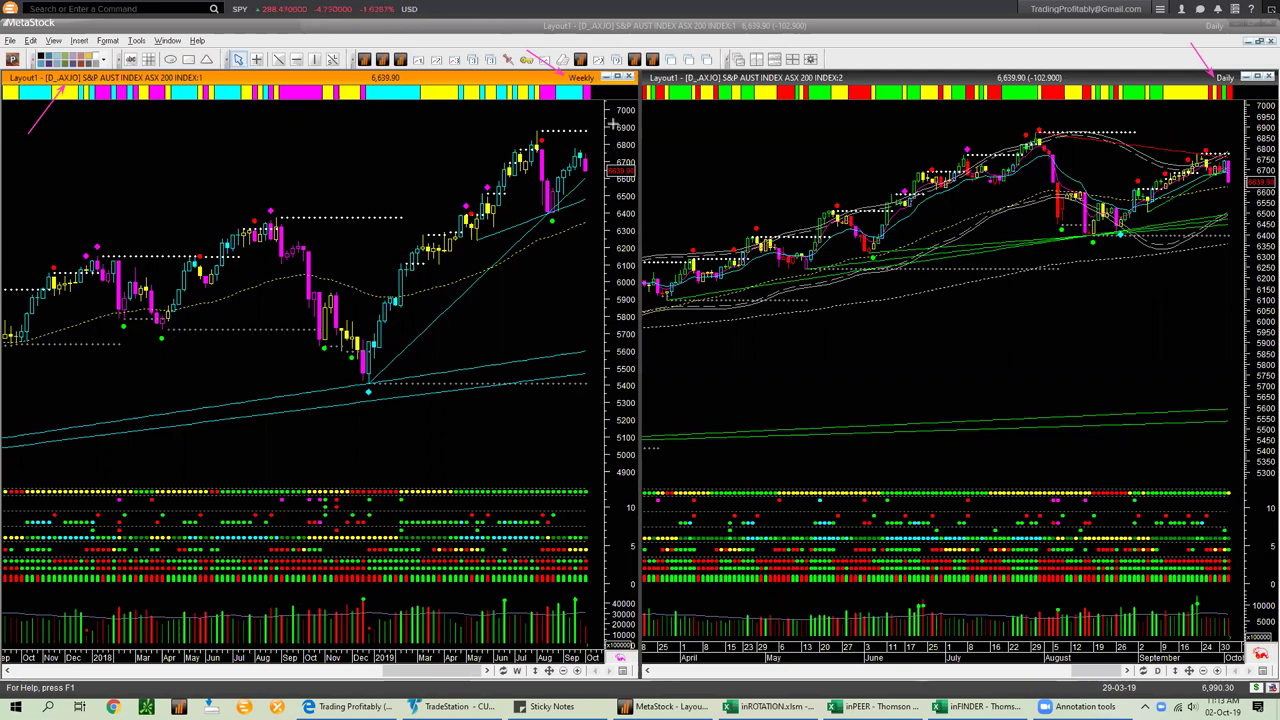
# Draw three pink arrows at the latest candles on the weekly ASX 200 chart
pyautogui.moveTo(610, 129); pyautogui.dragTo(590, 160)
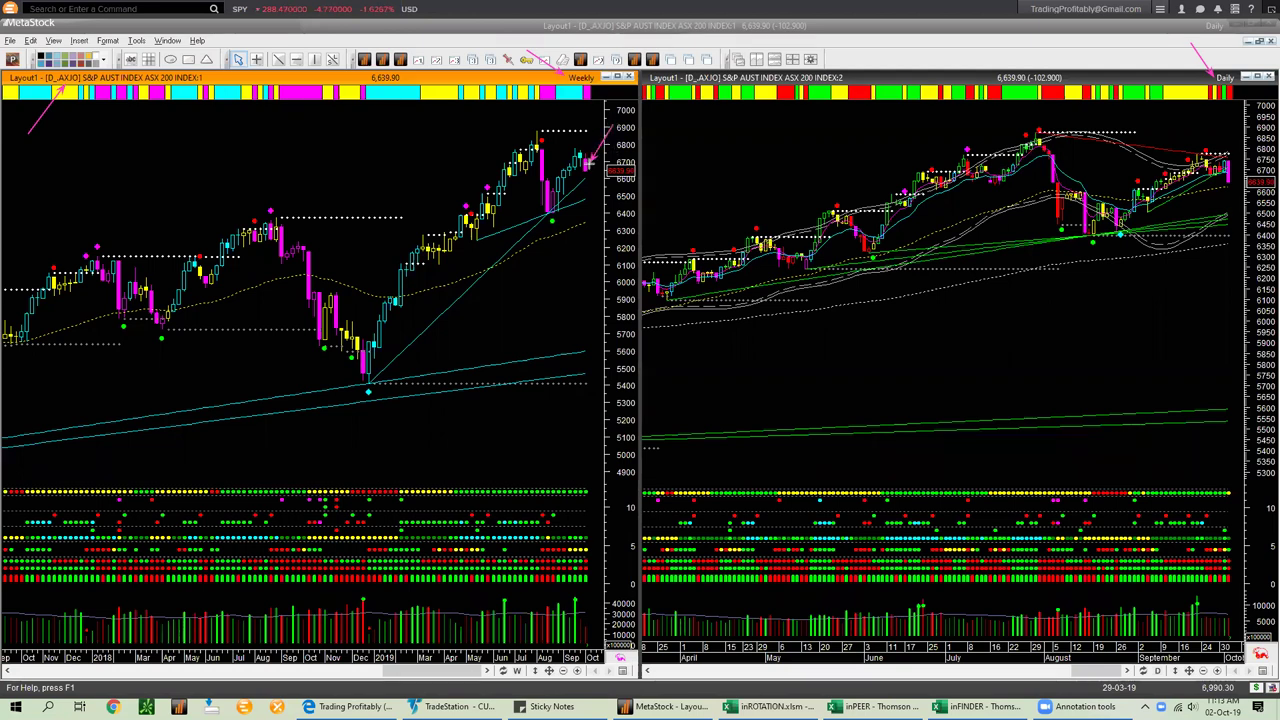
pyautogui.moveTo(583, 153)
pyautogui.mouseDown()
pyautogui.moveTo(567, 166)
pyautogui.moveTo(596, 167)
pyautogui.mouseUp()
pyautogui.moveTo(568, 200); pyautogui.dragTo(589, 179)
# Mark the daily ASX 200 chart's August low, recent highs and last bars with pink arrows
pyautogui.moveTo(1022, 320); pyautogui.dragTo(1114, 244)
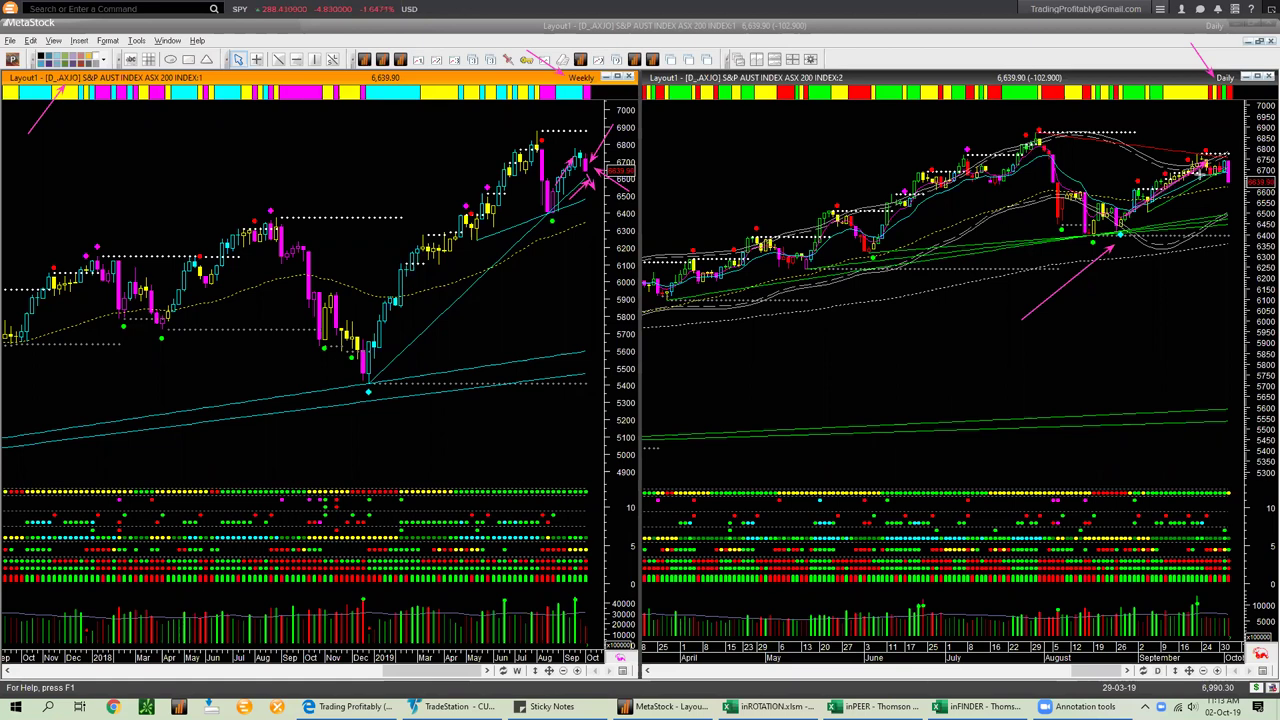
pyautogui.moveTo(1124, 245); pyautogui.dragTo(1145, 278)
pyautogui.moveTo(1187, 133); pyautogui.dragTo(1203, 162)
pyautogui.moveTo(1155, 142); pyautogui.dragTo(1233, 155)
pyautogui.moveTo(1174, 203); pyautogui.dragTo(1215, 177)
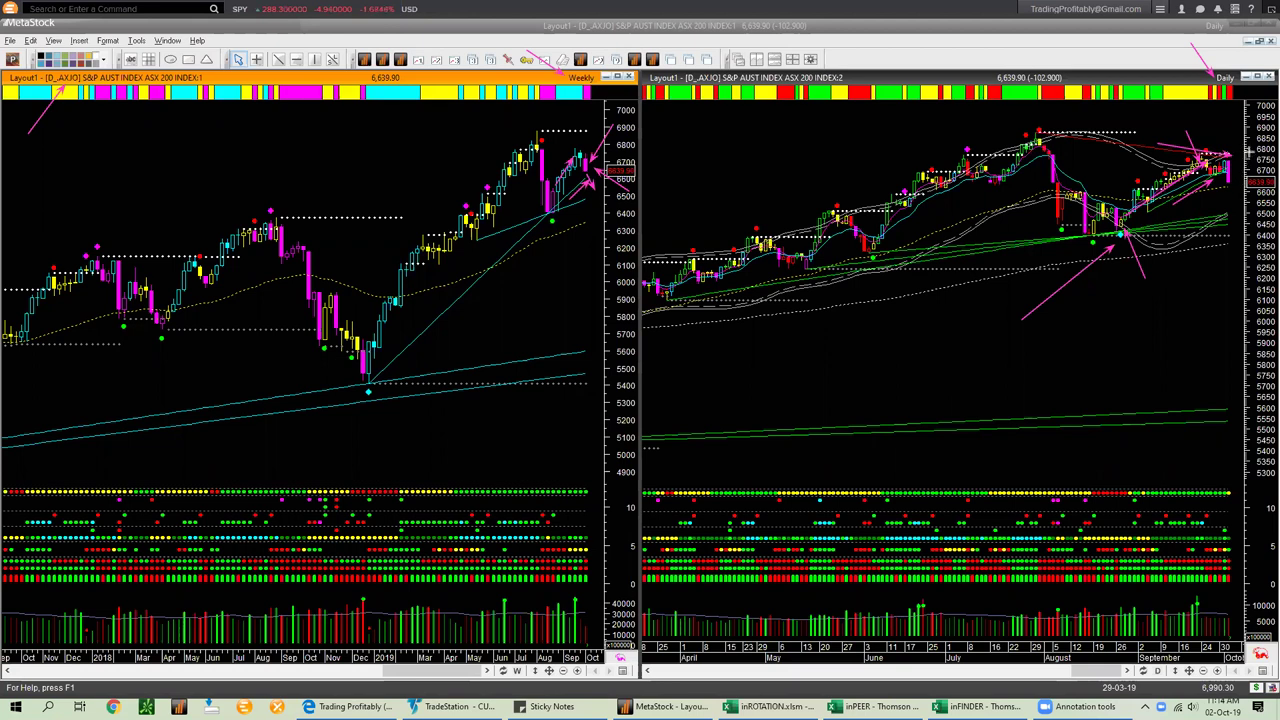
pyautogui.moveTo(1258, 218); pyautogui.dragTo(1236, 179)
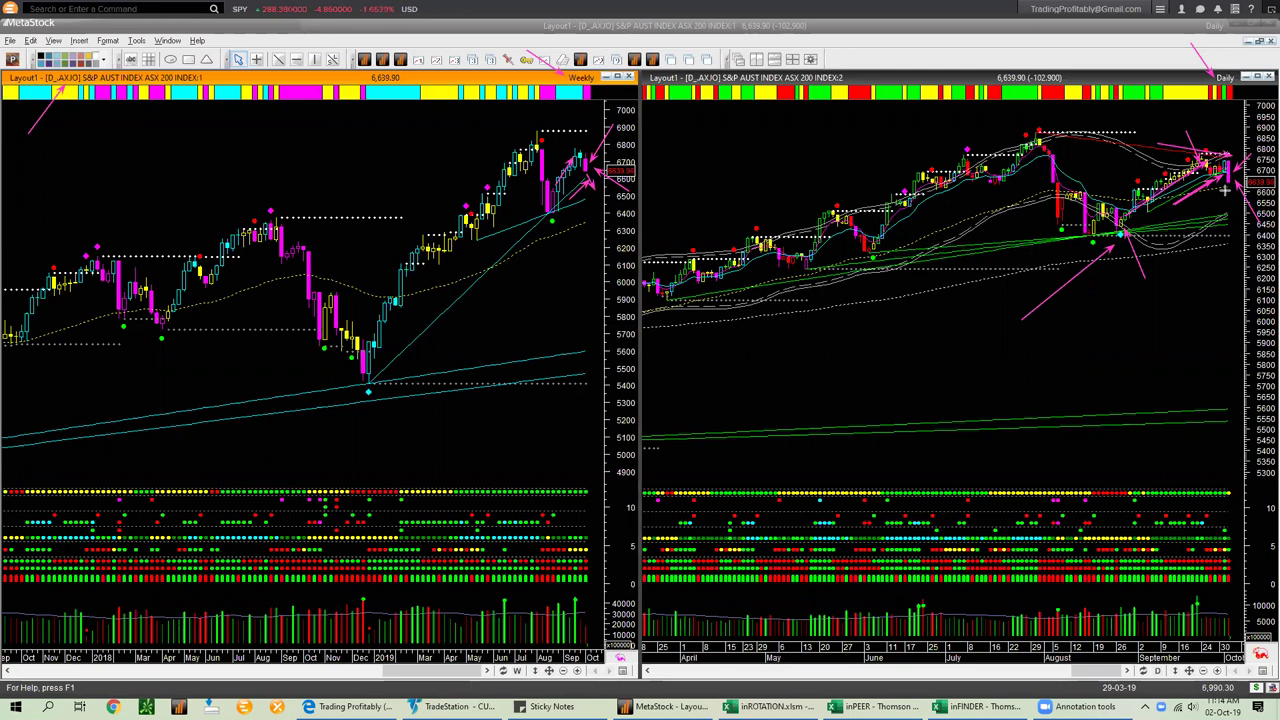
pyautogui.moveTo(1227, 182); pyautogui.dragTo(1228, 214)
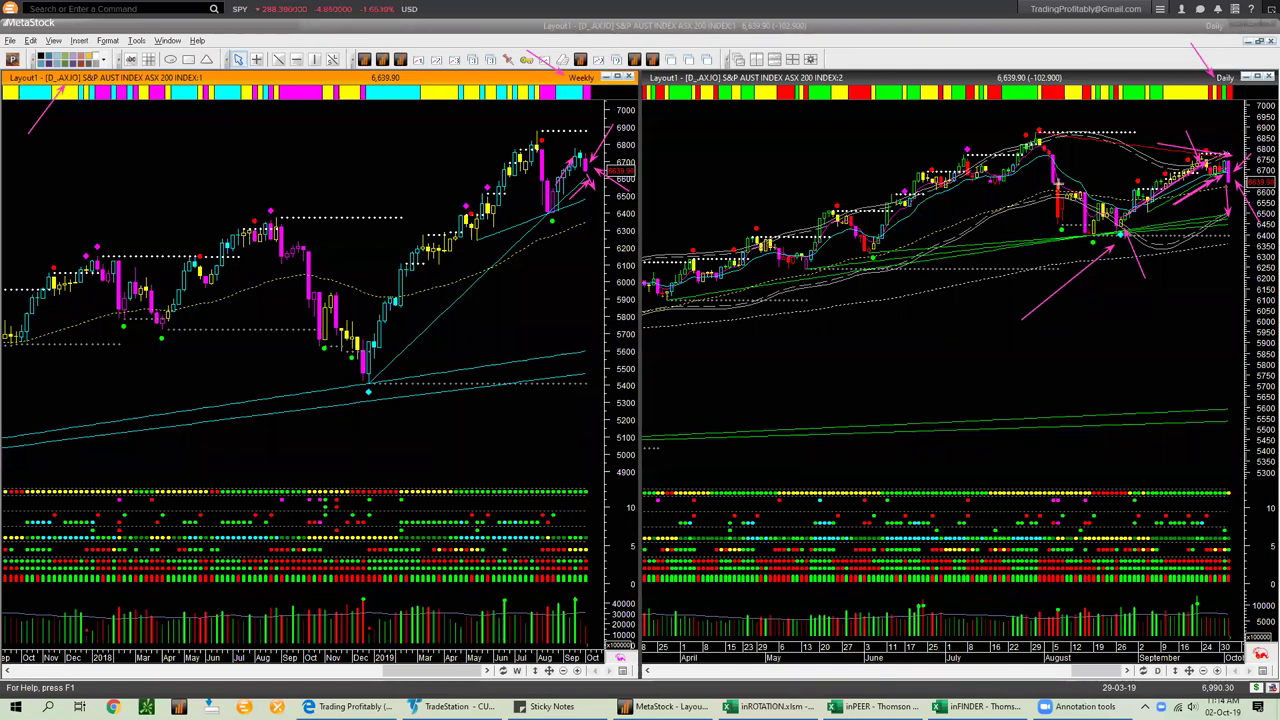
# Erase all pink arrows from both ASX 200 charts, including one extra arrow, and refocus MetaStock
pyautogui.press('e')
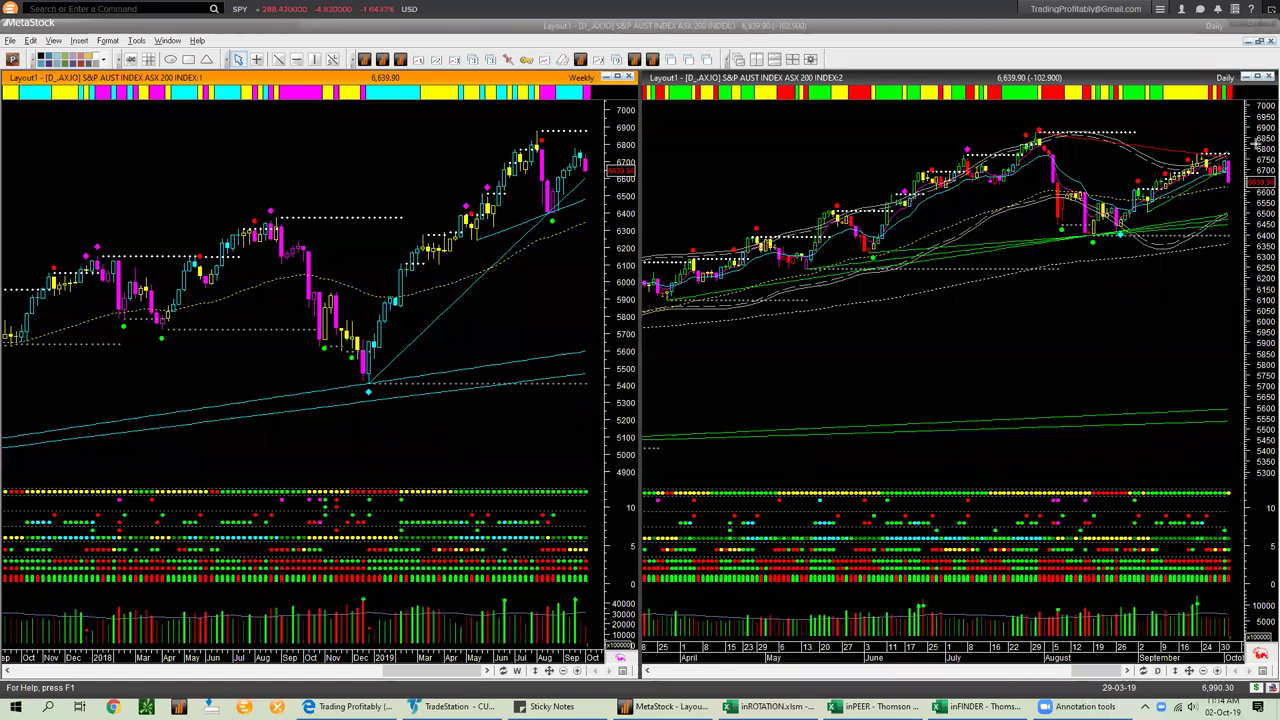
pyautogui.moveTo(1252, 148); pyautogui.dragTo(1230, 172)
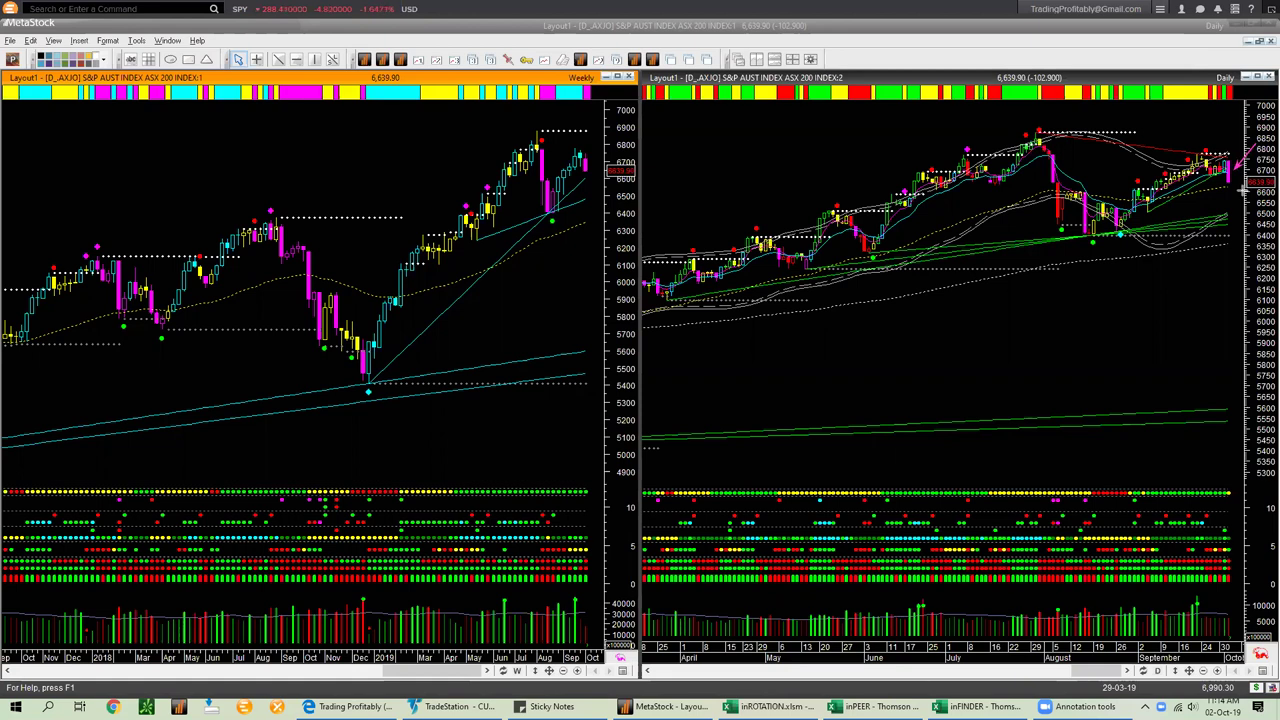
pyautogui.press('Delete')
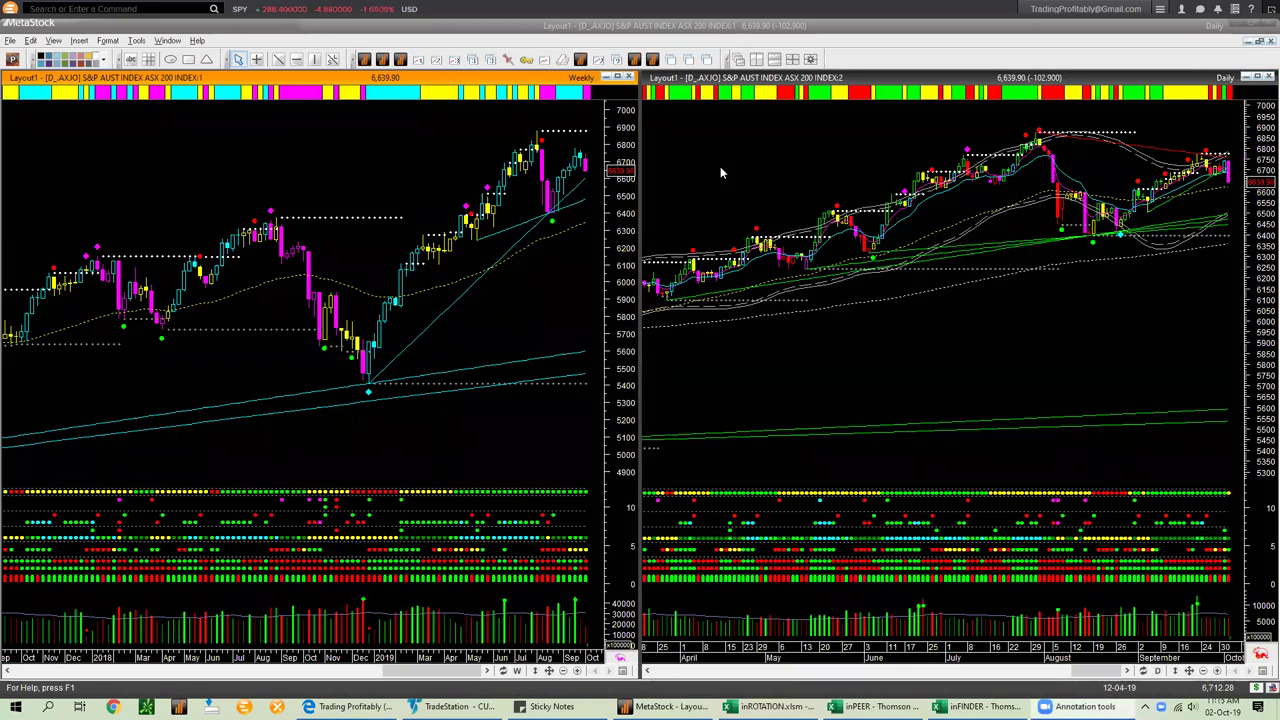
pyautogui.click(349, 167)
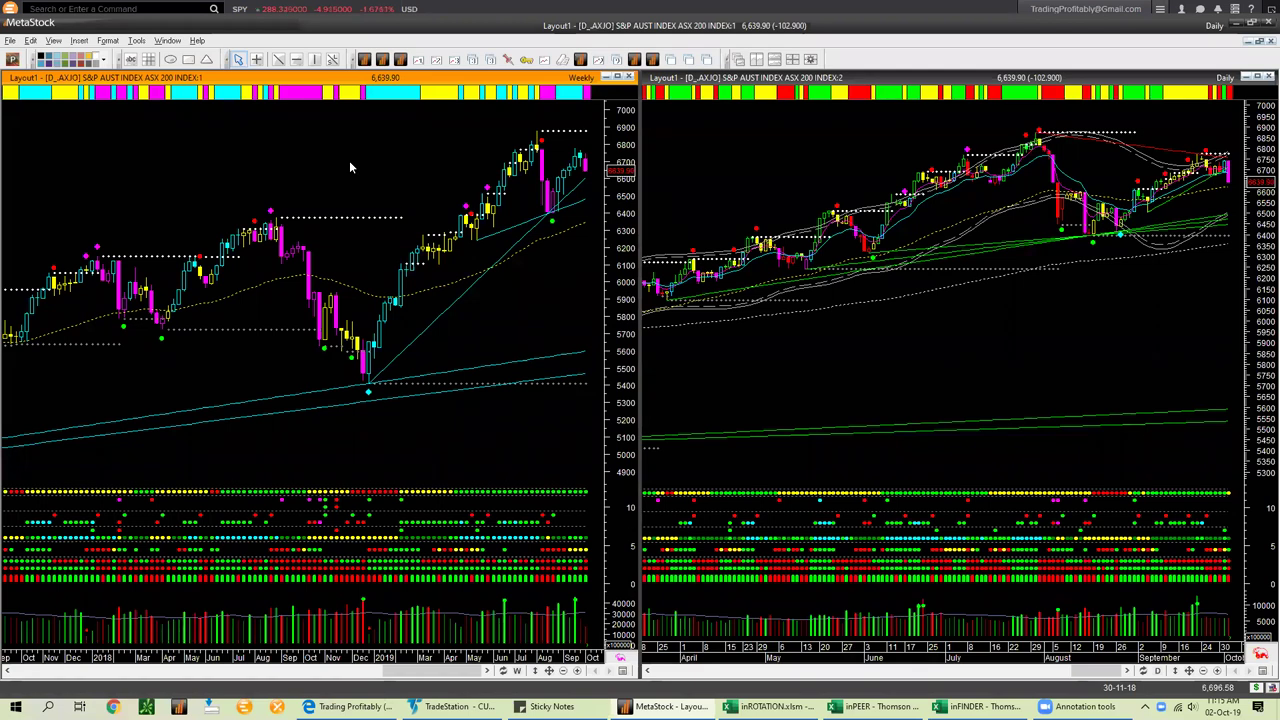
# Load D_CSI300 into both charts and mark the latest weekly candles with a pink stroke
pyautogui.write('csi')
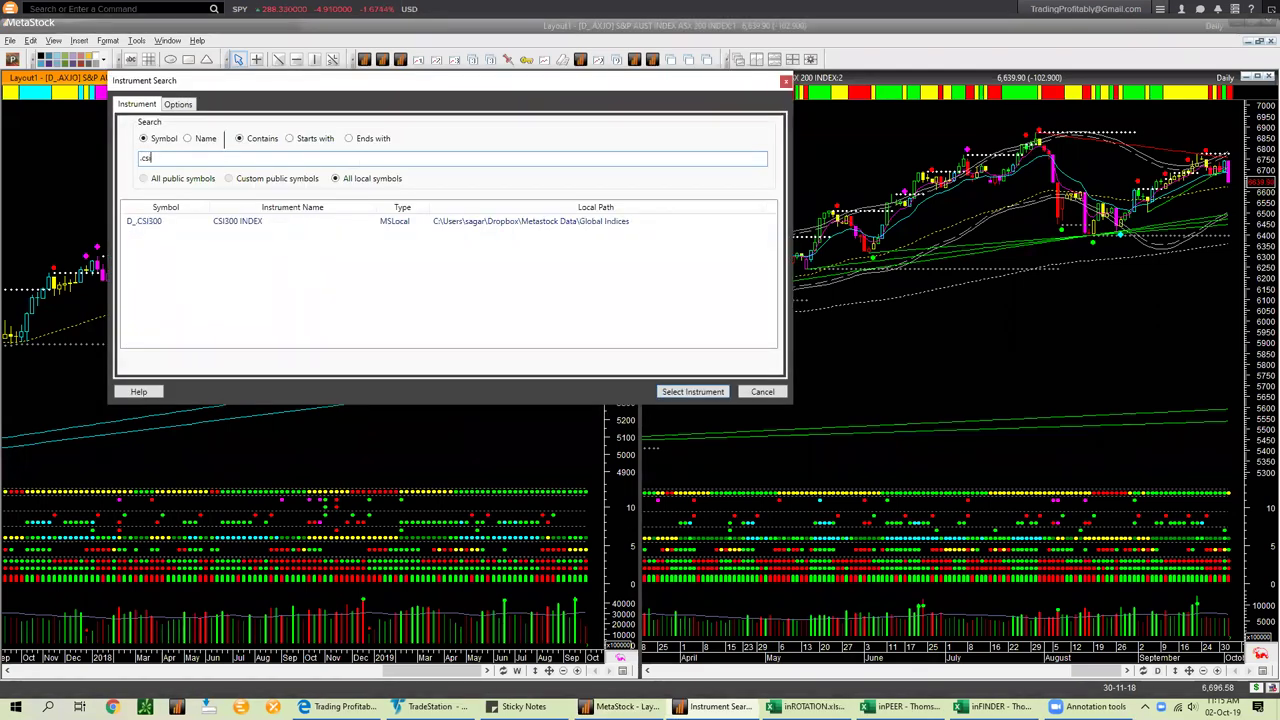
pyautogui.doubleClick(330, 221)
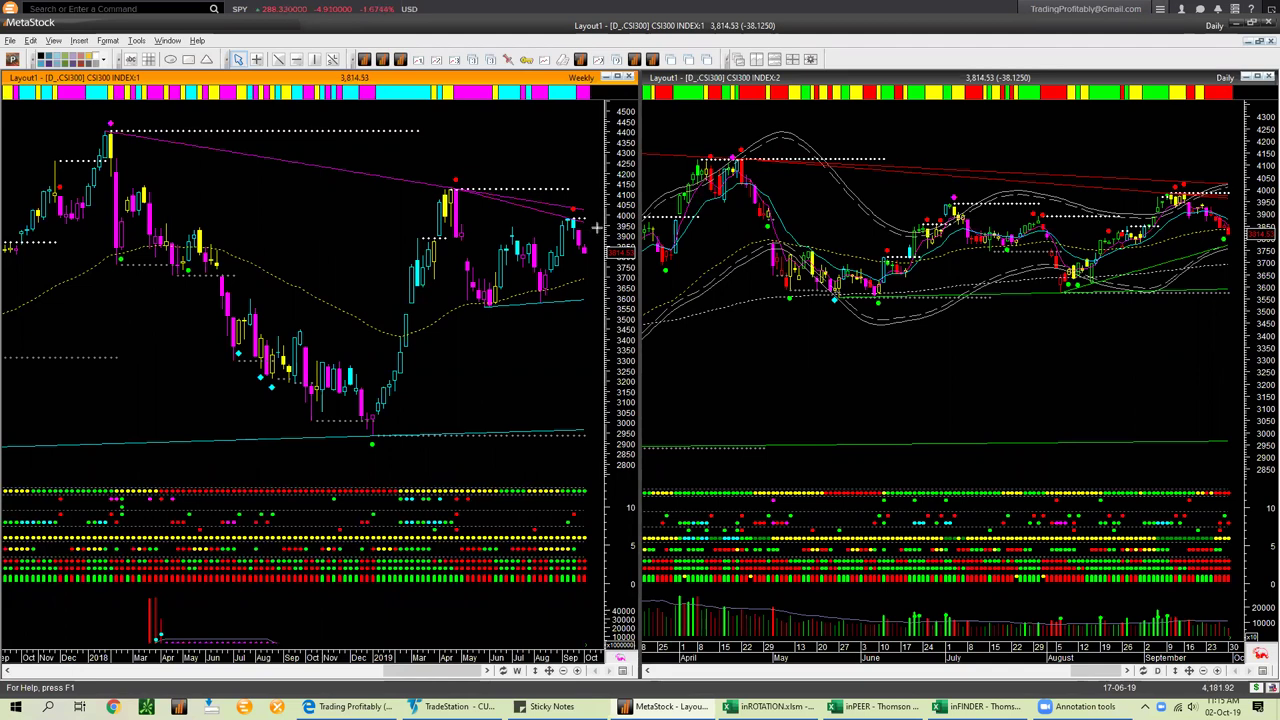
pyautogui.moveTo(580, 222); pyautogui.dragTo(592, 262)
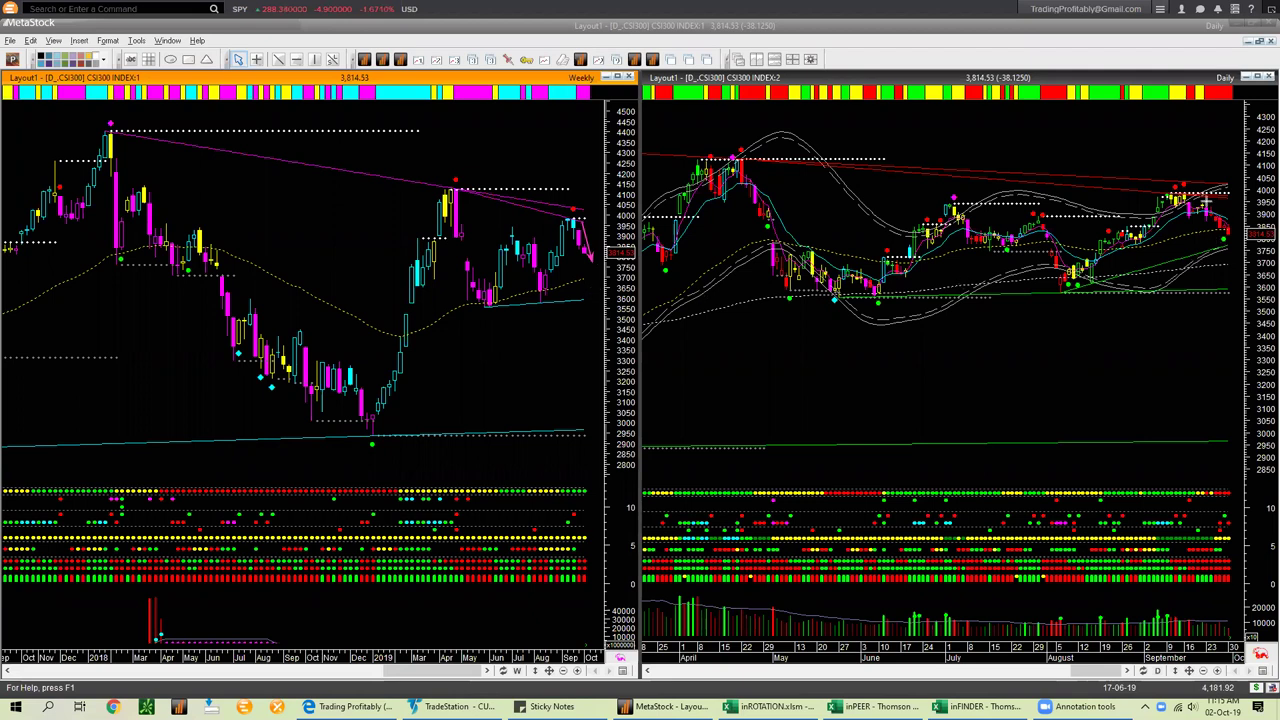
# Draw pink arrows at the recent daily CSI300 bars and September peak, then erase them
pyautogui.moveTo(1208, 201); pyautogui.dragTo(1250, 236)
pyautogui.moveTo(1228, 148); pyautogui.dragTo(1207, 189)
pyautogui.moveTo(1202, 147); pyautogui.dragTo(1186, 175)
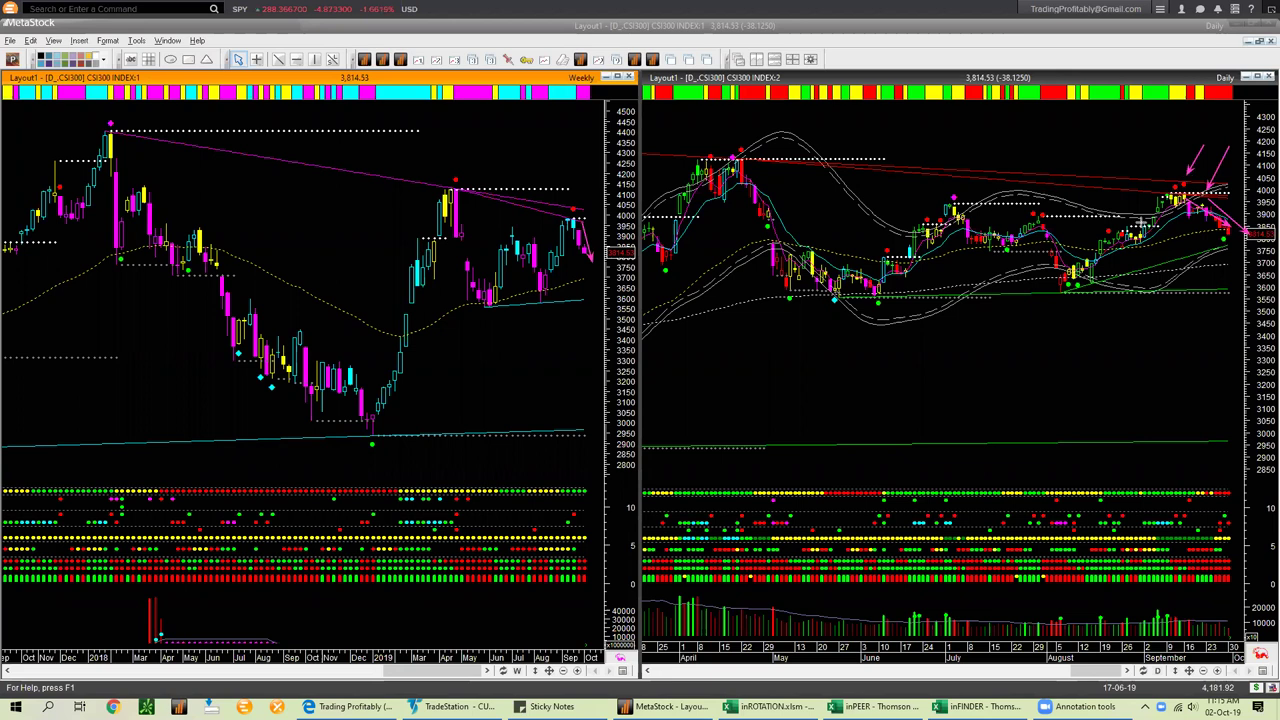
pyautogui.moveTo(1177, 266); pyautogui.dragTo(1236, 249)
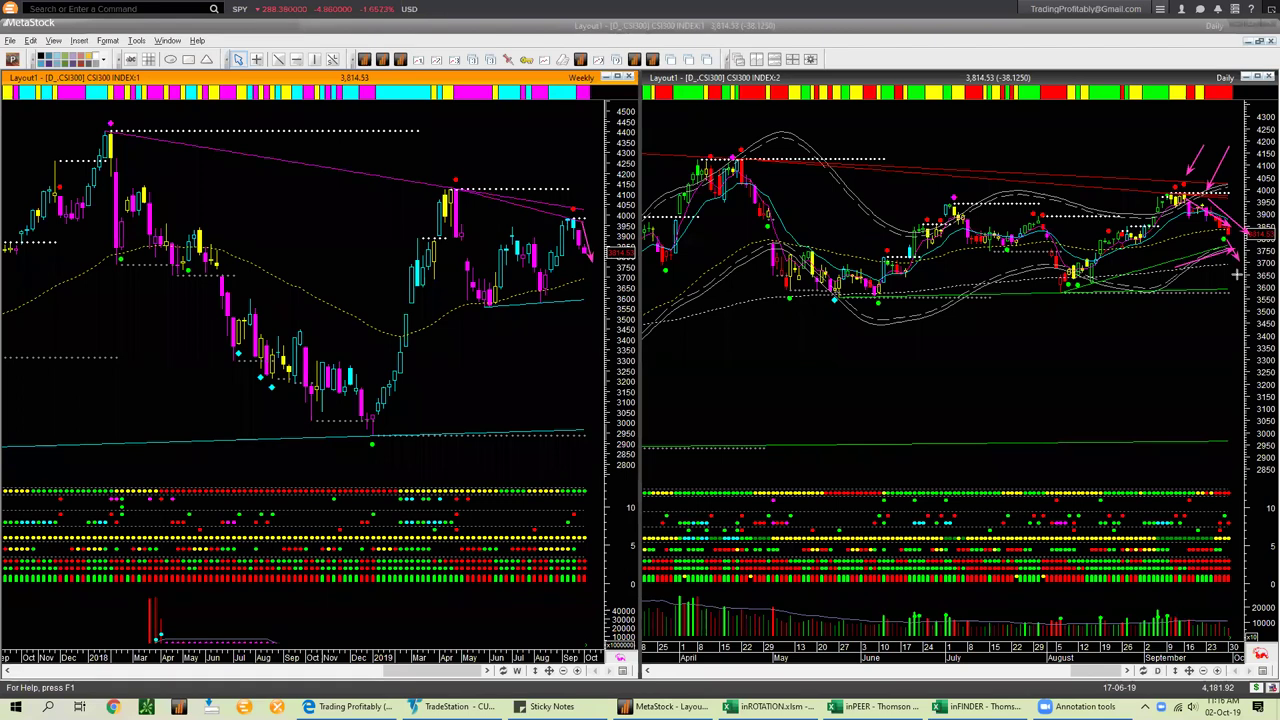
pyautogui.press('Escape')
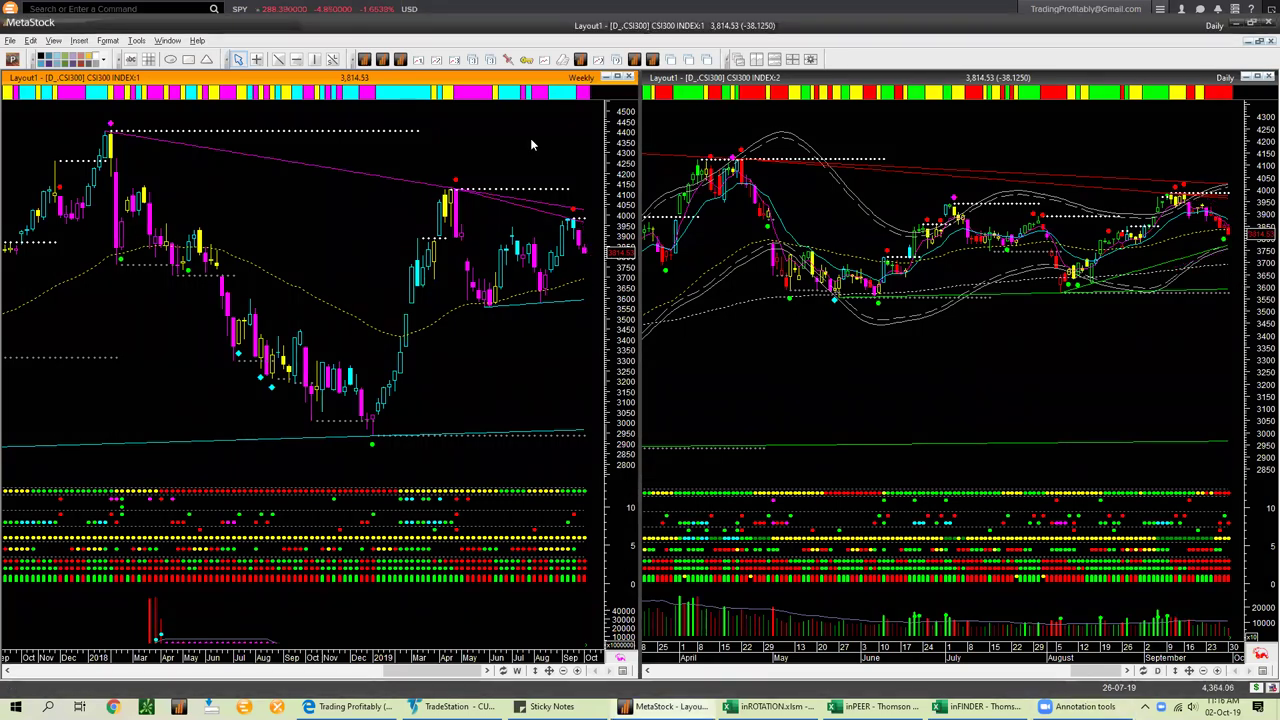
# Load the HANG SENG INDEX (D_HSI) into the weekly and daily charts
pyautogui.write('s')
pyautogui.press('BackSpace')
pyautogui.write('hsi')
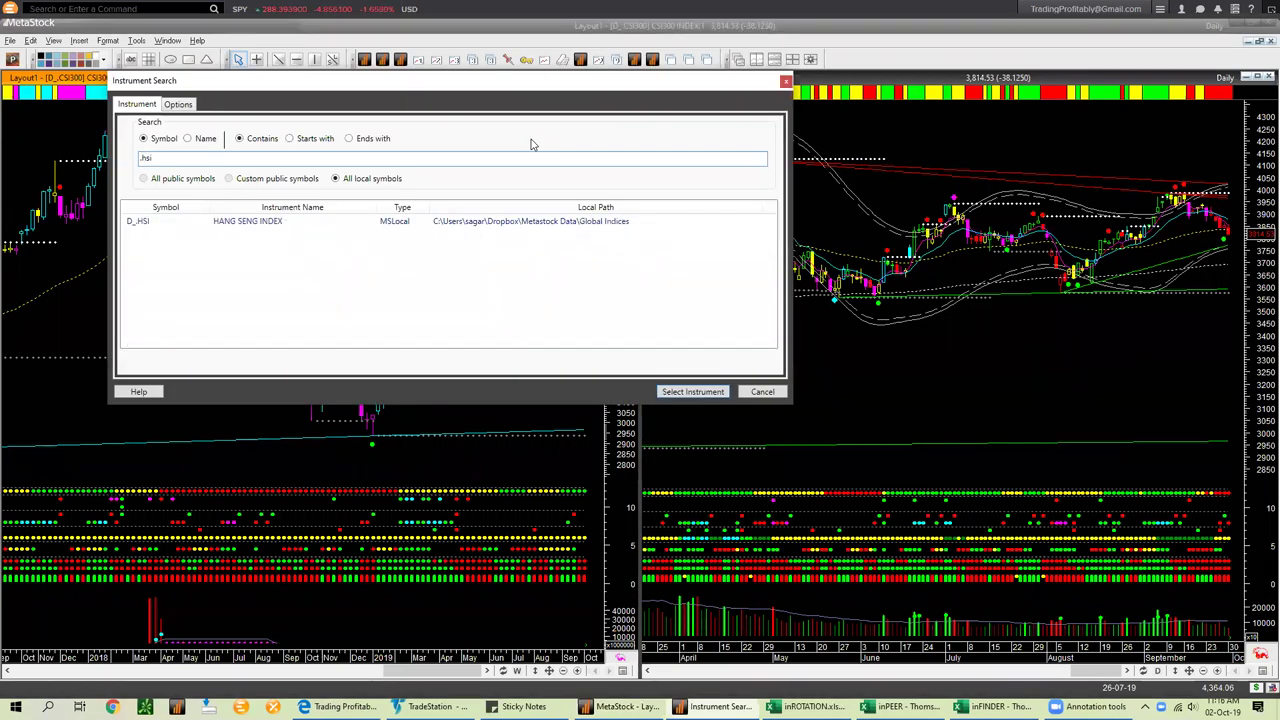
pyautogui.doubleClick(250, 222)
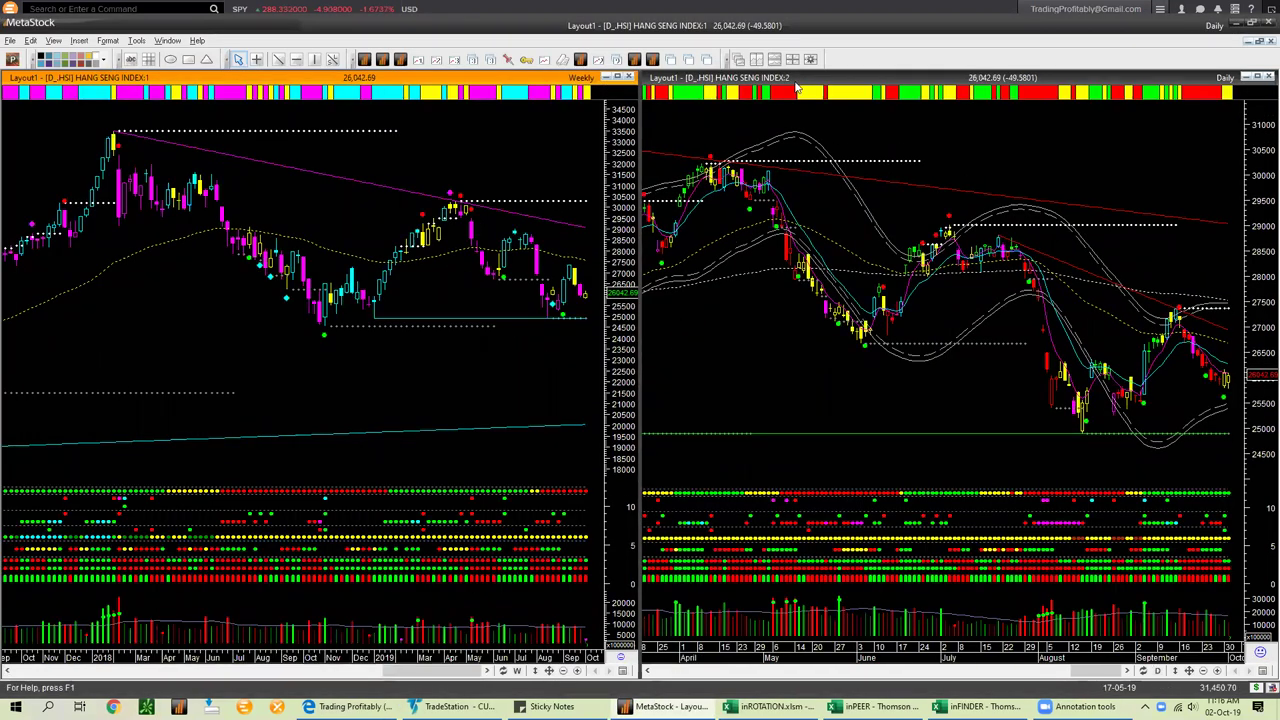
# Draw pink arrows at the latest weekly candles, daily peak and daily lows, then clear them
pyautogui.moveTo(578, 260); pyautogui.dragTo(593, 297)
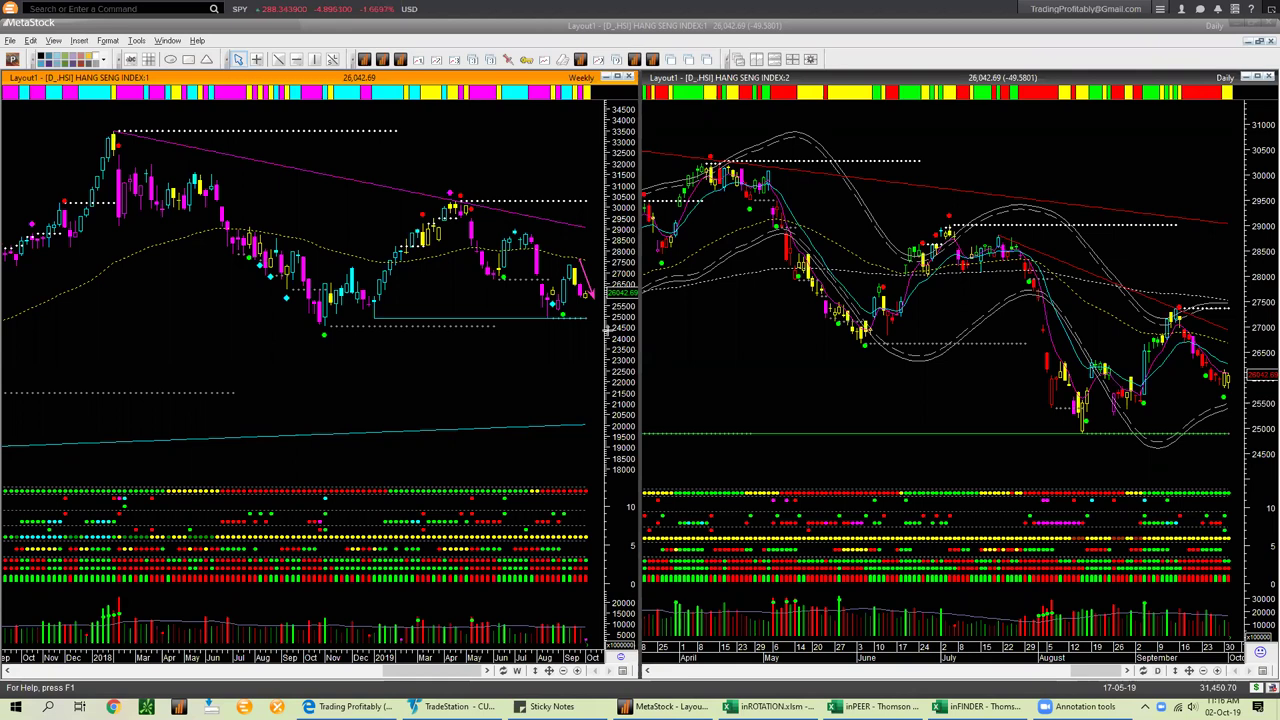
pyautogui.moveTo(603, 321); pyautogui.dragTo(589, 301)
pyautogui.moveTo(1252, 353); pyautogui.dragTo(1233, 376)
pyautogui.moveTo(1141, 284); pyautogui.dragTo(1238, 327)
pyautogui.moveTo(1136, 443); pyautogui.dragTo(1228, 443)
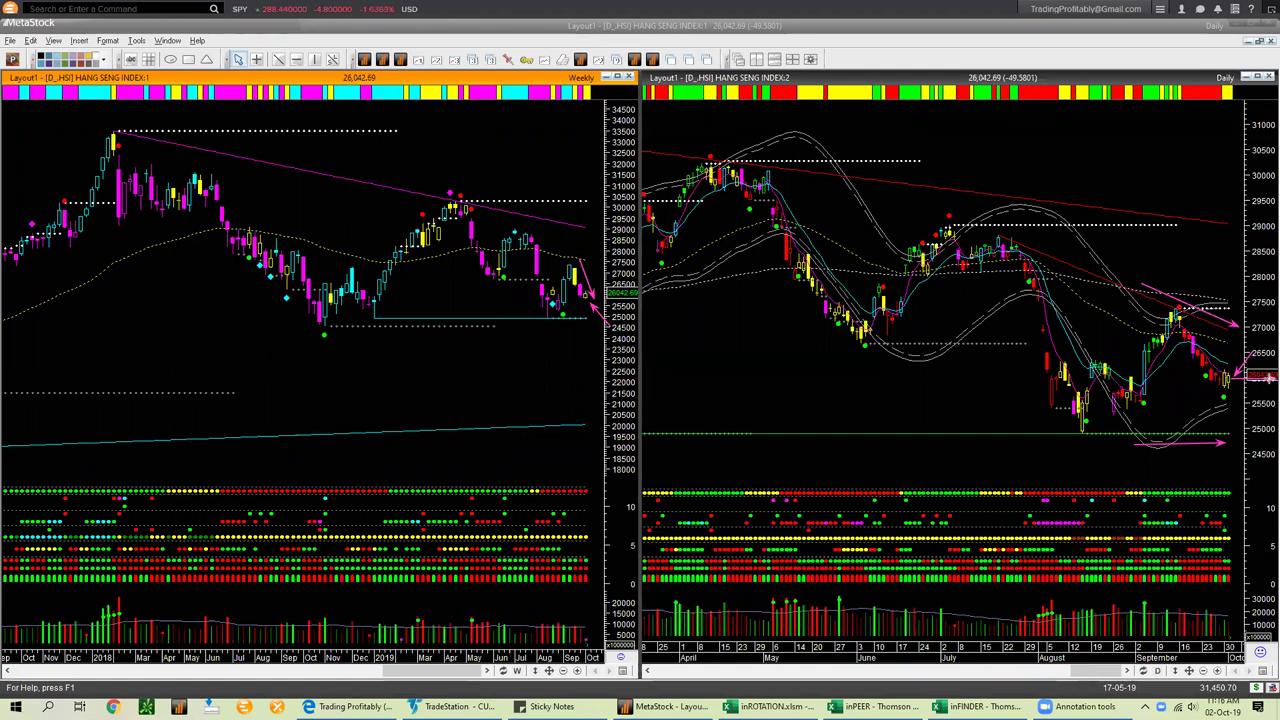
pyautogui.press('Escape')
# Add arrows at the latest daily candles and along the green support line, then erase them
pyautogui.moveTo(1224, 372)
pyautogui.mouseDown()
pyautogui.moveTo(1232, 333)
pyautogui.moveTo(1262, 341)
pyautogui.mouseUp()
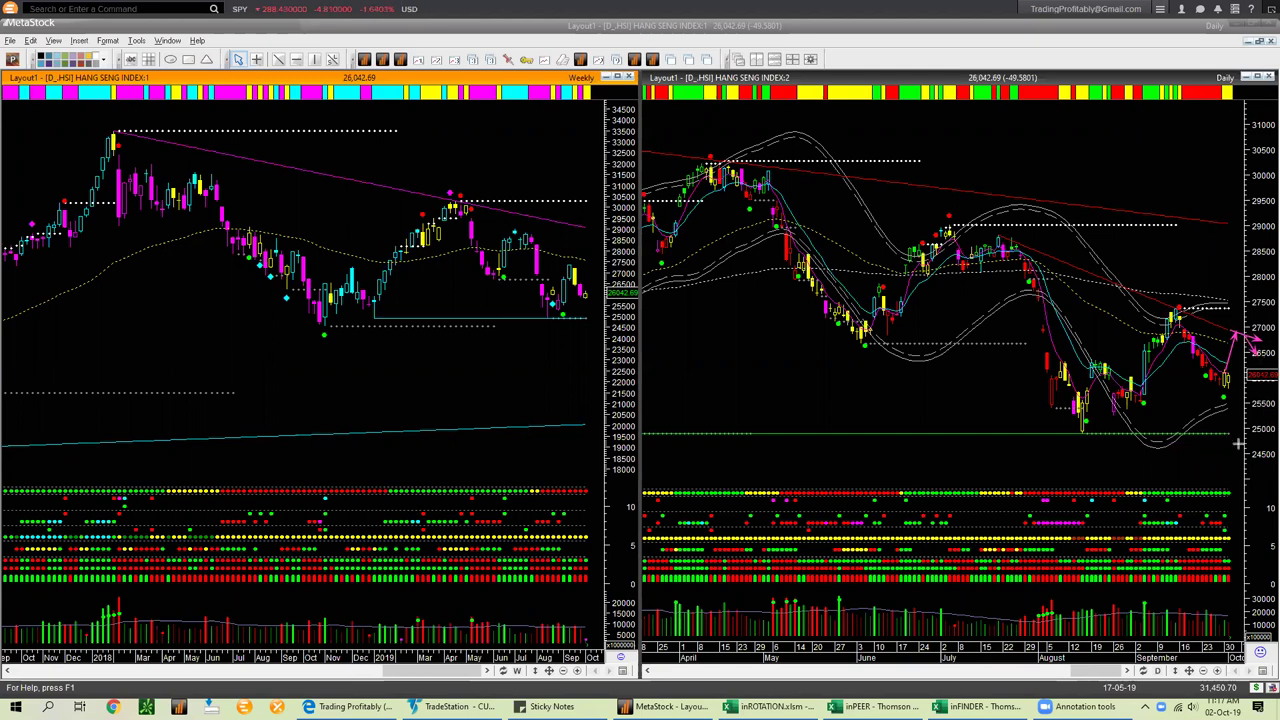
pyautogui.moveTo(1173, 432); pyautogui.dragTo(1244, 432)
pyautogui.press('e')
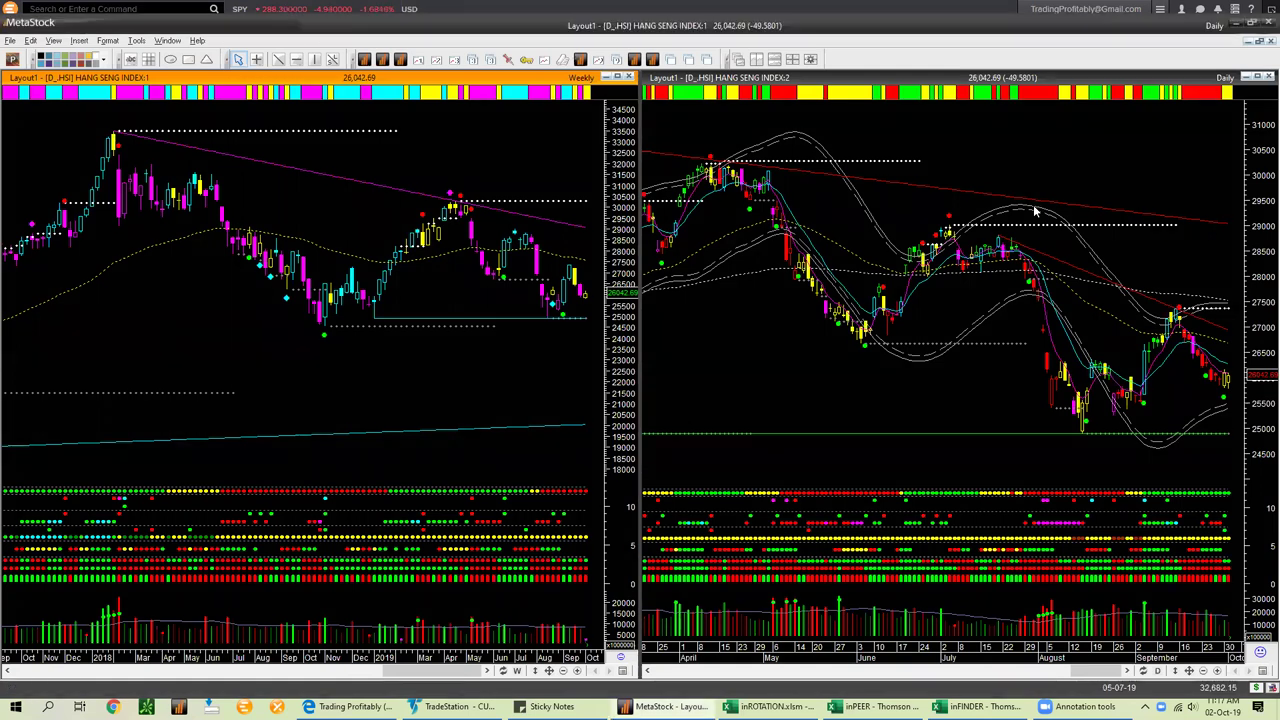
# Load NIFTY 50 (D_NSEI) and mark its daily trendline and latest bars with arrows, then clear them
pyautogui.write('nsei')
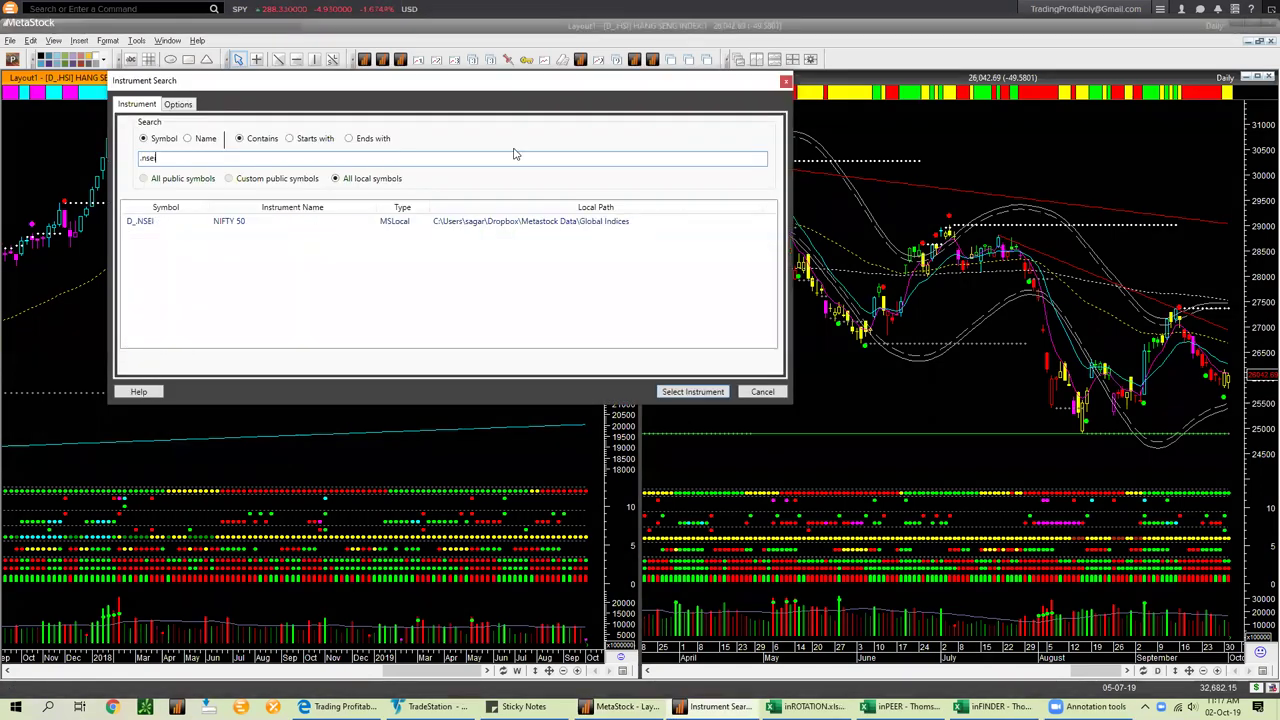
pyautogui.doubleClick(319, 221)
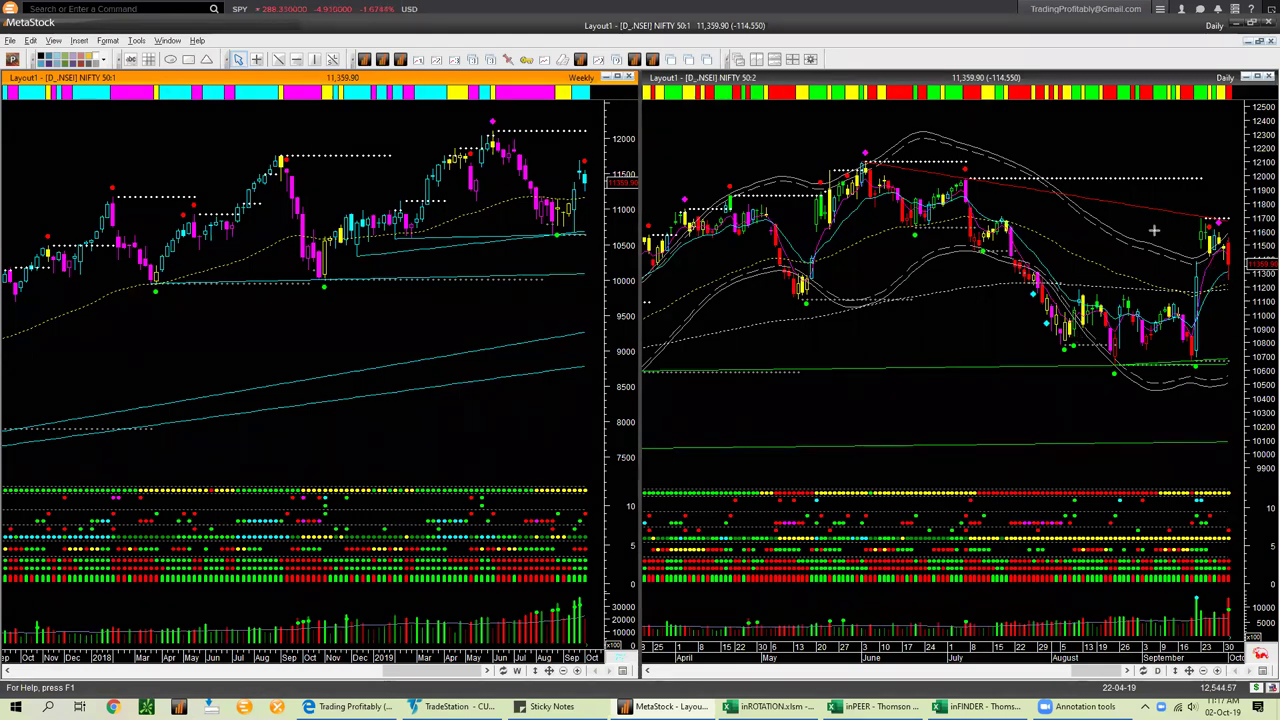
pyautogui.moveTo(1092, 195); pyautogui.dragTo(1240, 217)
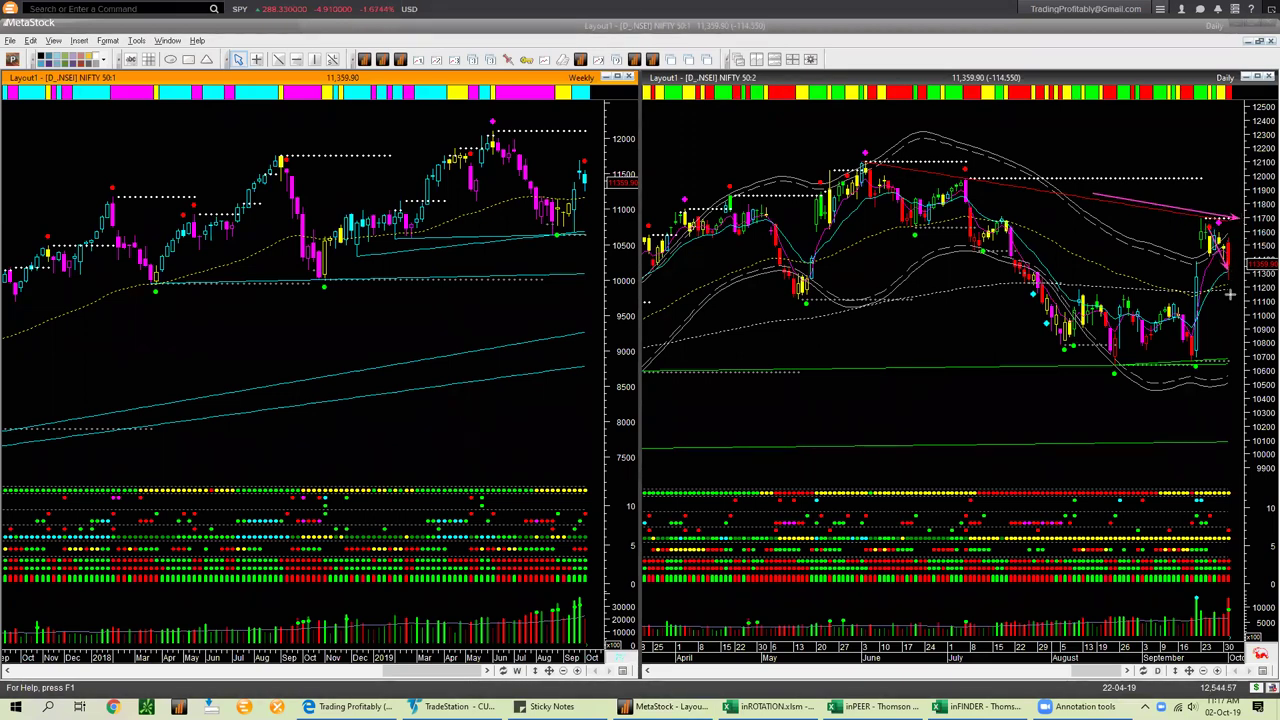
pyautogui.moveTo(625, 228); pyautogui.dragTo(592, 187)
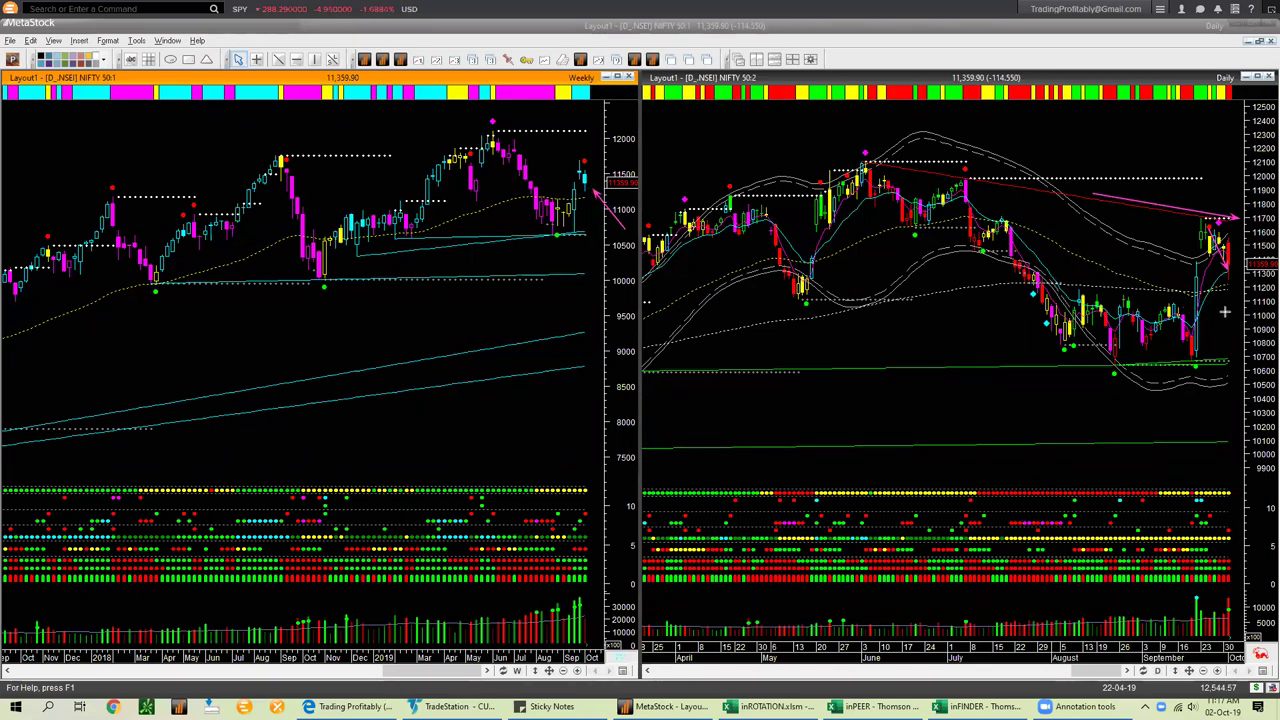
pyautogui.moveTo(1265, 284); pyautogui.dragTo(1235, 264)
pyautogui.click(1094, 224)
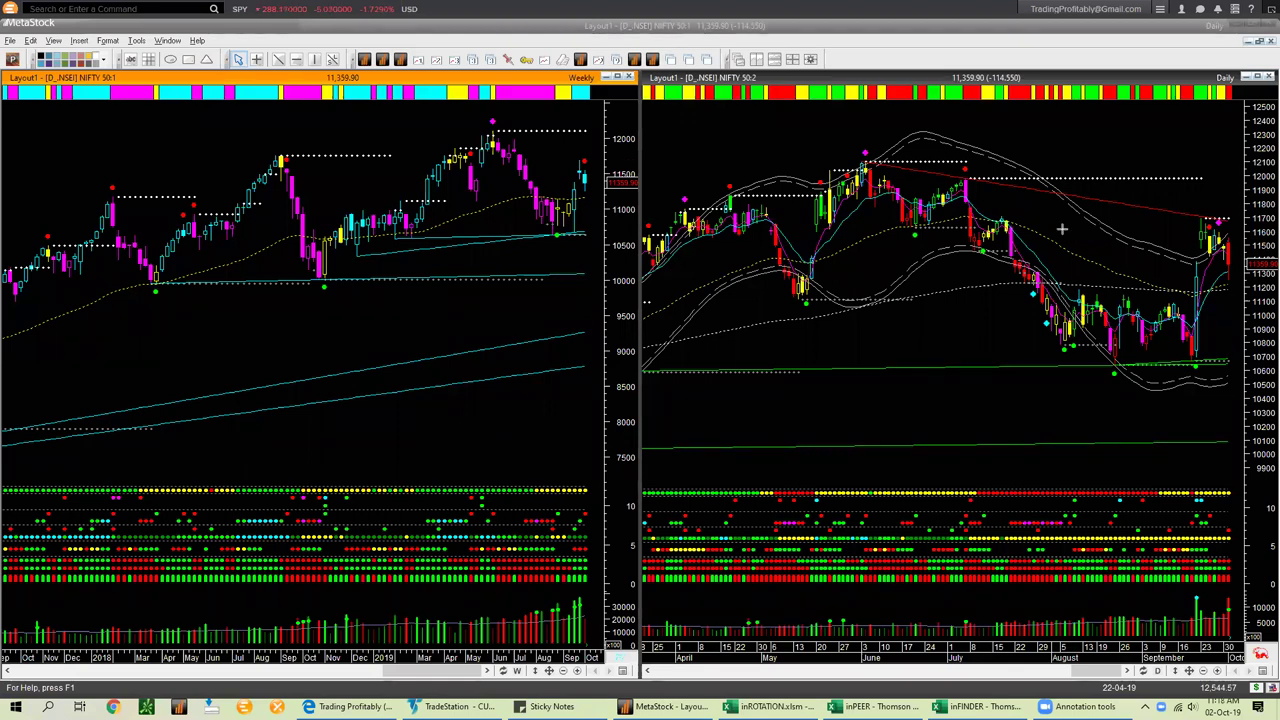
# Undo a stray stroke, make the daily NIFTY 50 chart active and connect the online data feed
pyautogui.moveTo(1240, 257)
pyautogui.mouseDown()
pyautogui.moveTo(1262, 200)
pyautogui.moveTo(1222, 223)
pyautogui.moveTo(1267, 229)
pyautogui.mouseUp()
pyautogui.hotkey('ctrl', 'z')
pyautogui.click(686, 158)
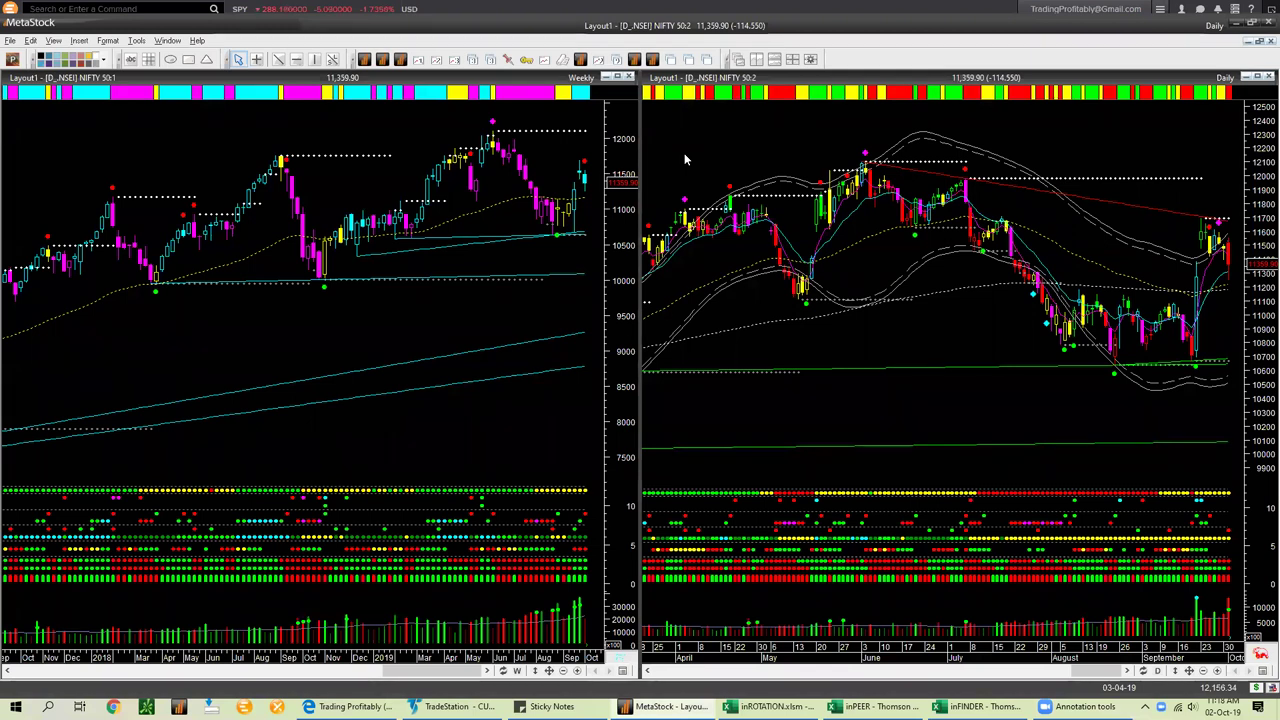
pyautogui.click(1258, 688)
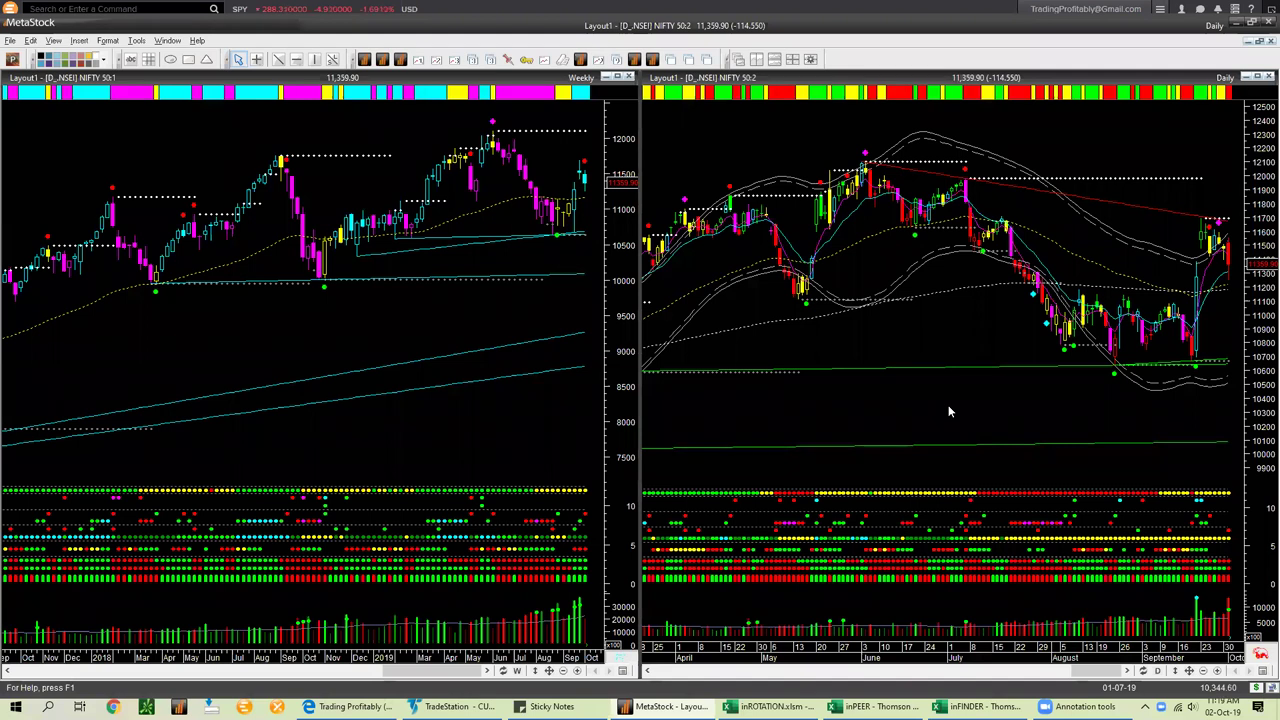
# Load .FTSE into both charts and cancel the insufficient-server-resources error
pyautogui.write('.fts')
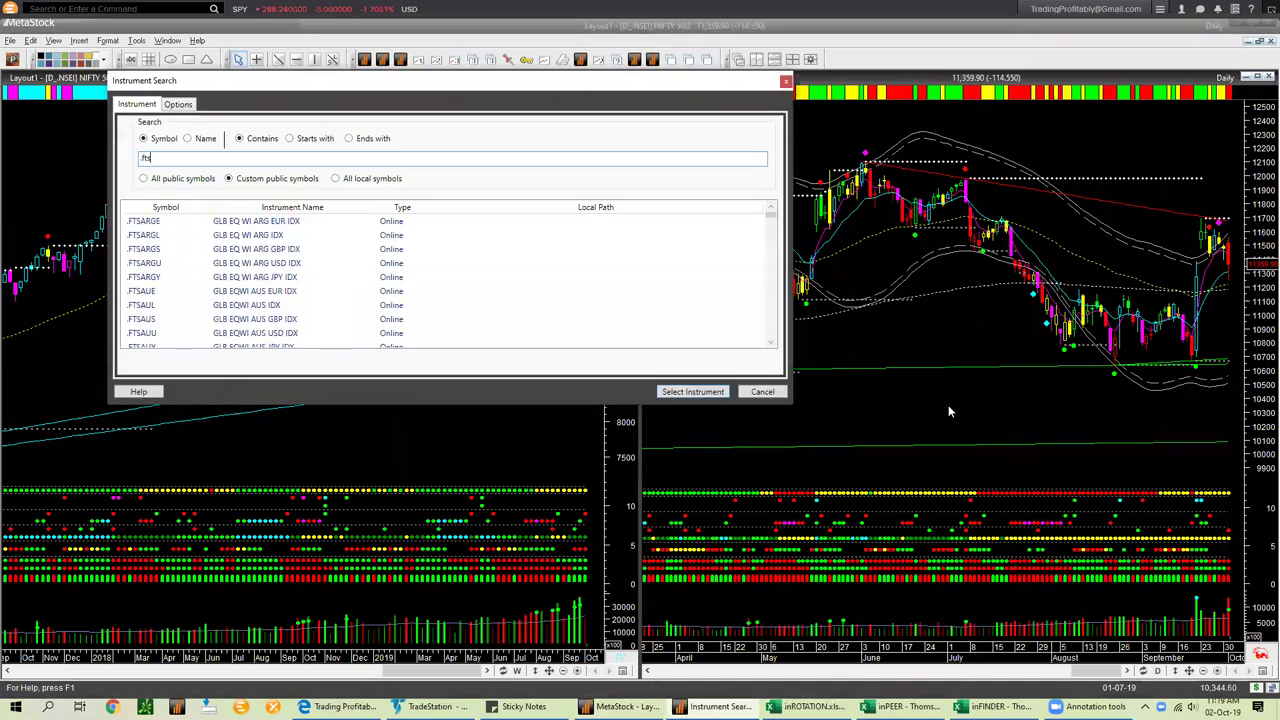
pyautogui.write('e')
pyautogui.press('Return')
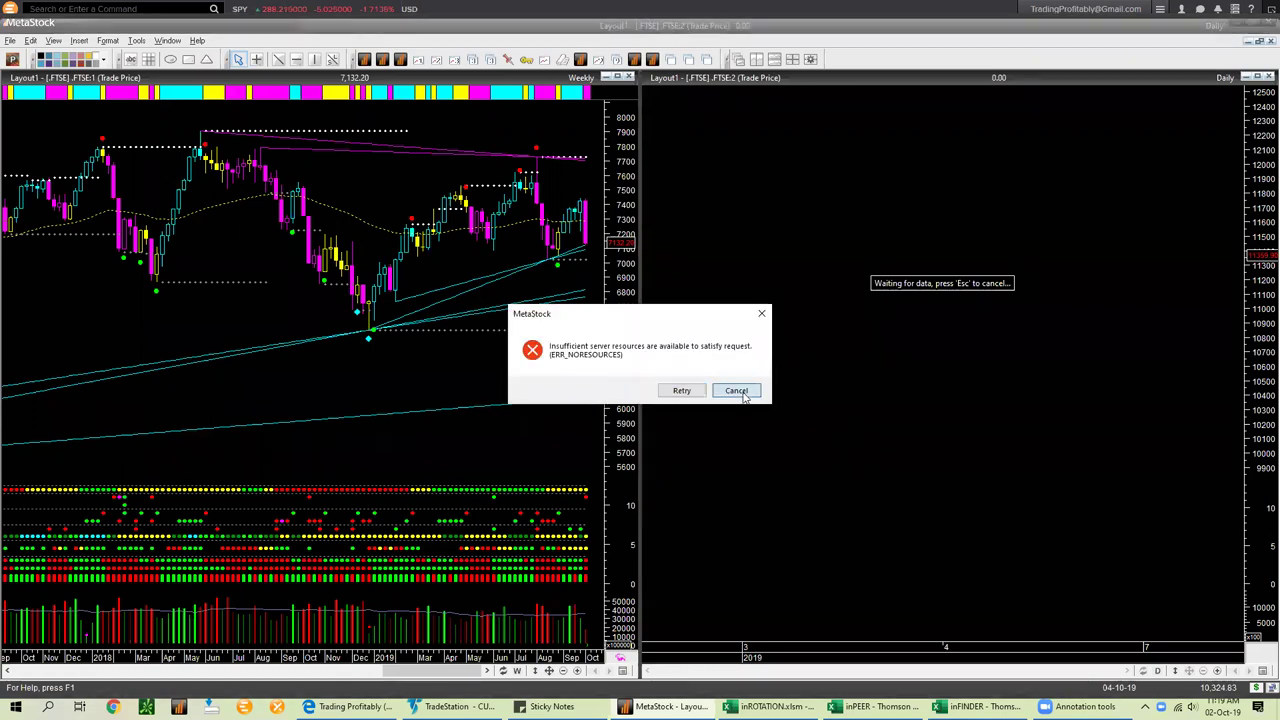
pyautogui.click(736, 391)
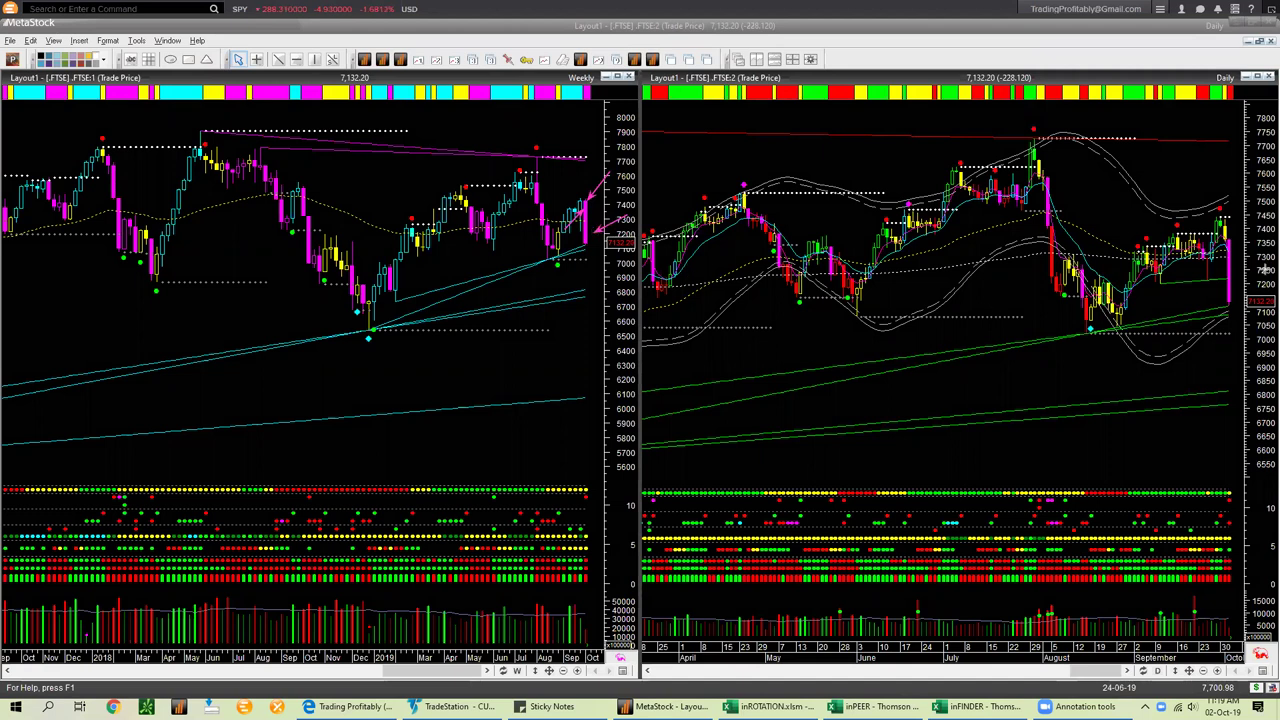
# Draw pink trendlines and arrows on the weekly and daily FTSE charts, then clear them
pyautogui.moveTo(1243, 244); pyautogui.dragTo(1238, 310)
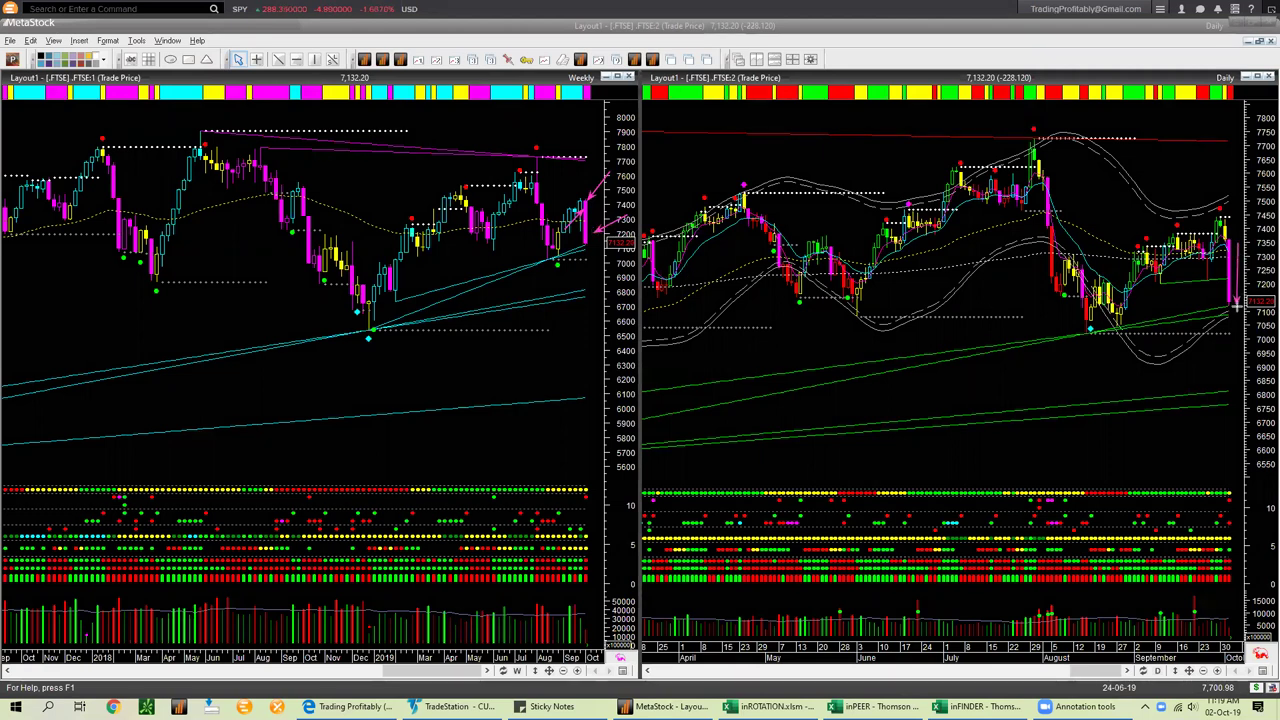
pyautogui.moveTo(1061, 345); pyautogui.dragTo(1218, 316)
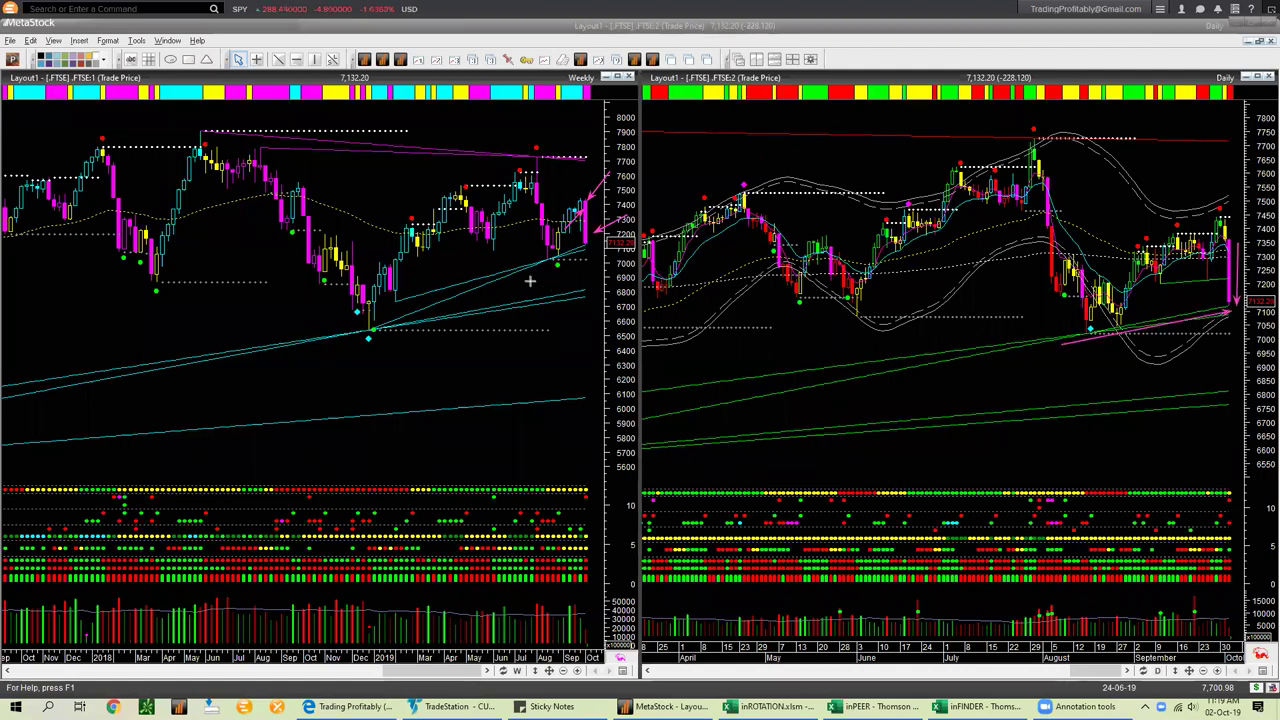
pyautogui.moveTo(505, 278); pyautogui.dragTo(591, 266)
pyautogui.moveTo(1222, 304); pyautogui.dragTo(1232, 318)
pyautogui.press('Escape')
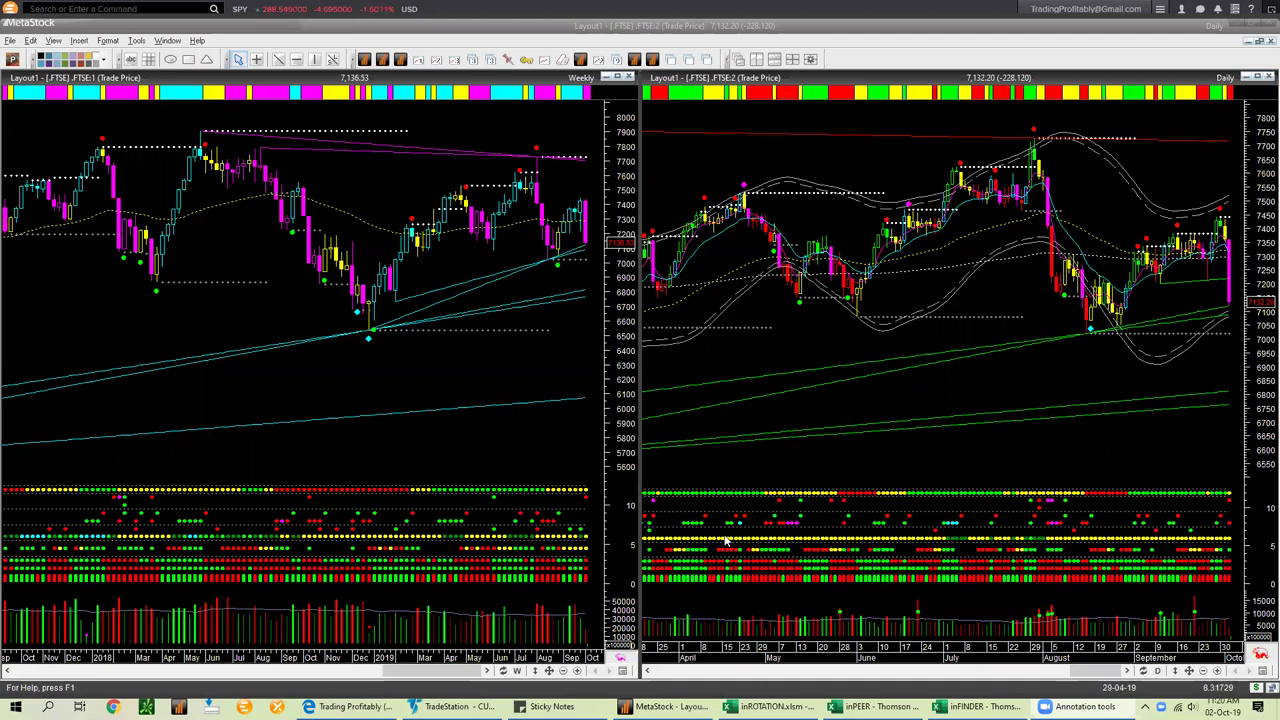
# Focus the daily FTSE chart and cancel the Instrument Search and its error dialog
pyautogui.click(783, 343)
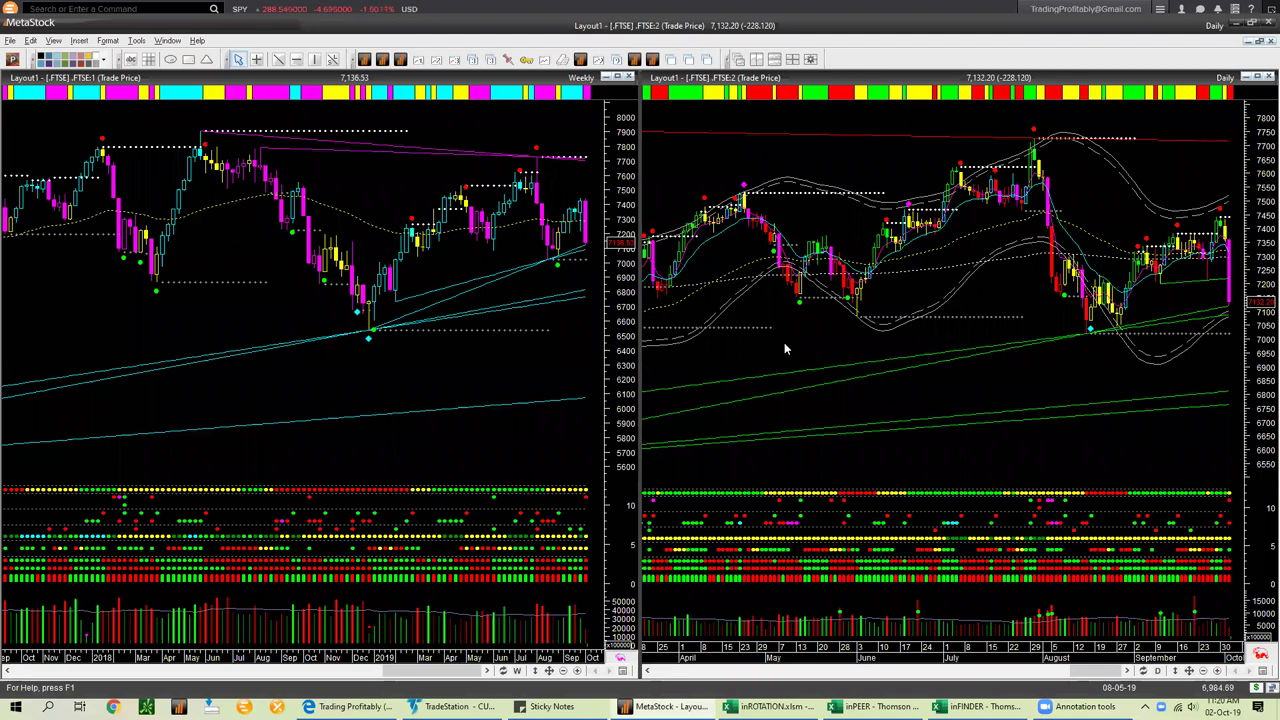
pyautogui.write('s')
pyautogui.press('Escape')
pyautogui.press('Escape')
# Enter SPY in Instrument Search to load it into the linked charts
pyautogui.write('spy')
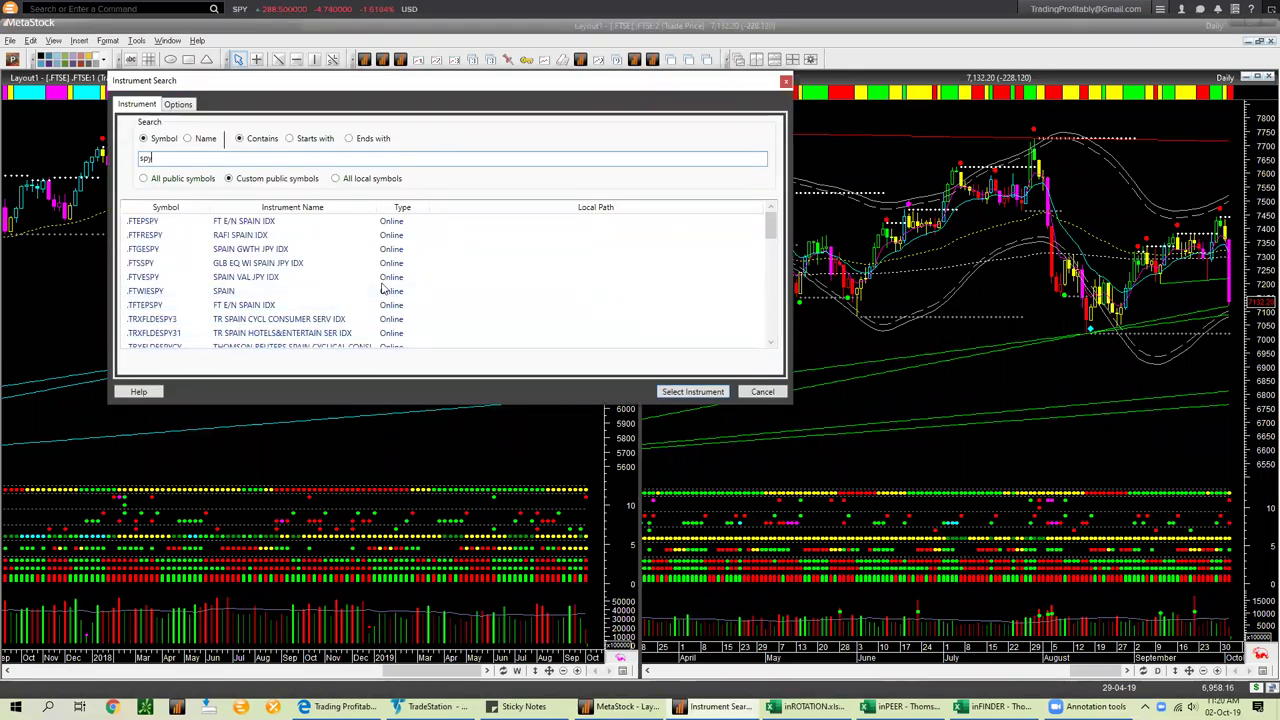
pyautogui.press('Return')
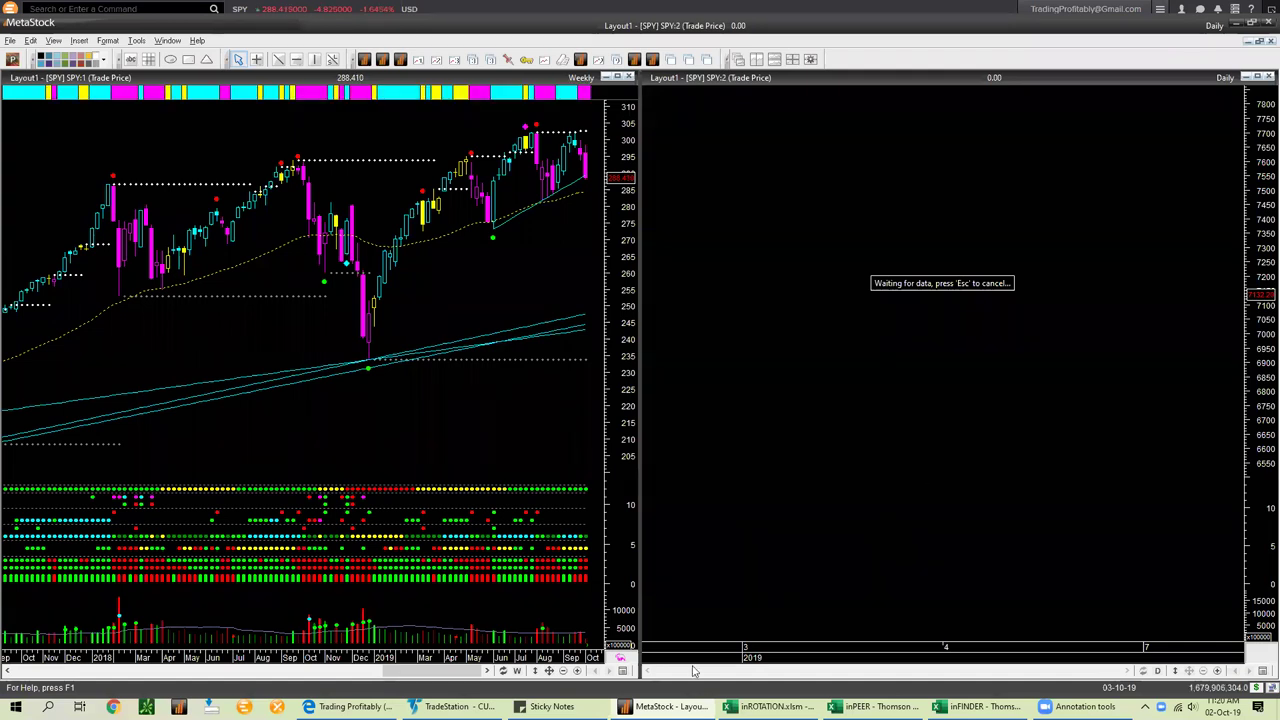
# In TradeStation's CUE# Webinar workspace, replace AXP with SPY on the weekly and daily charts
pyautogui.moveTo(452, 706)
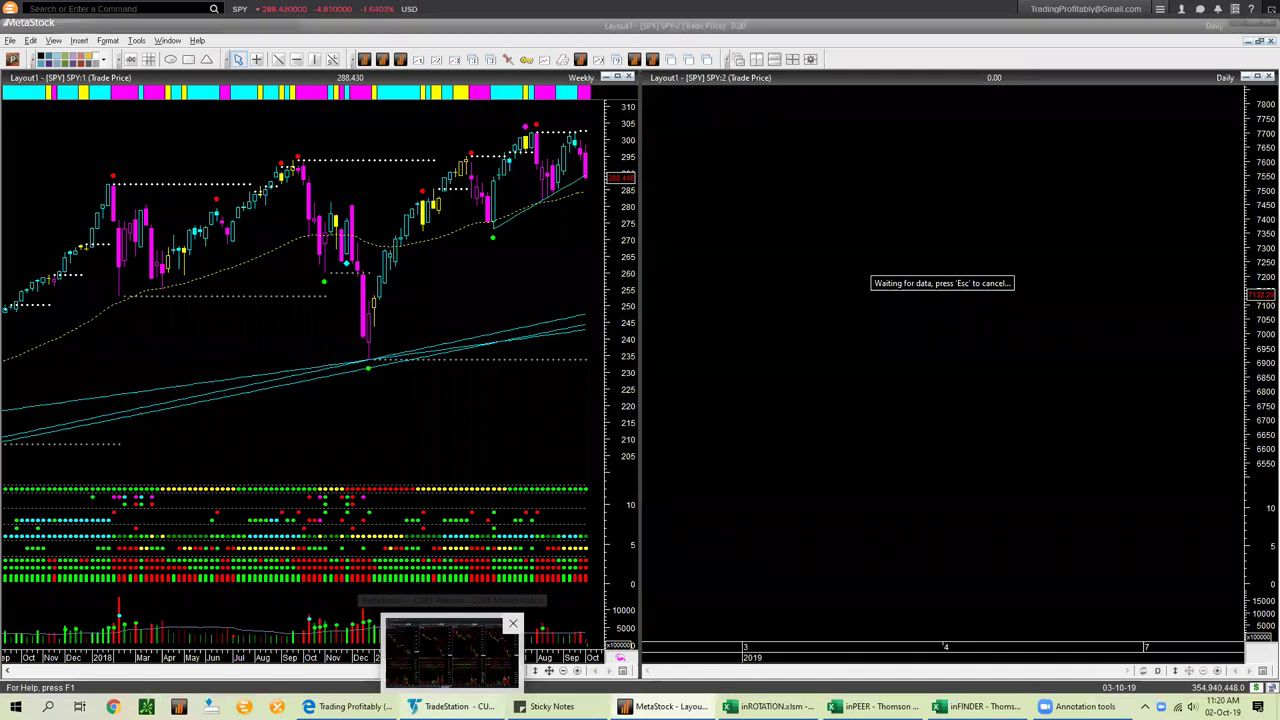
pyautogui.click(450, 684)
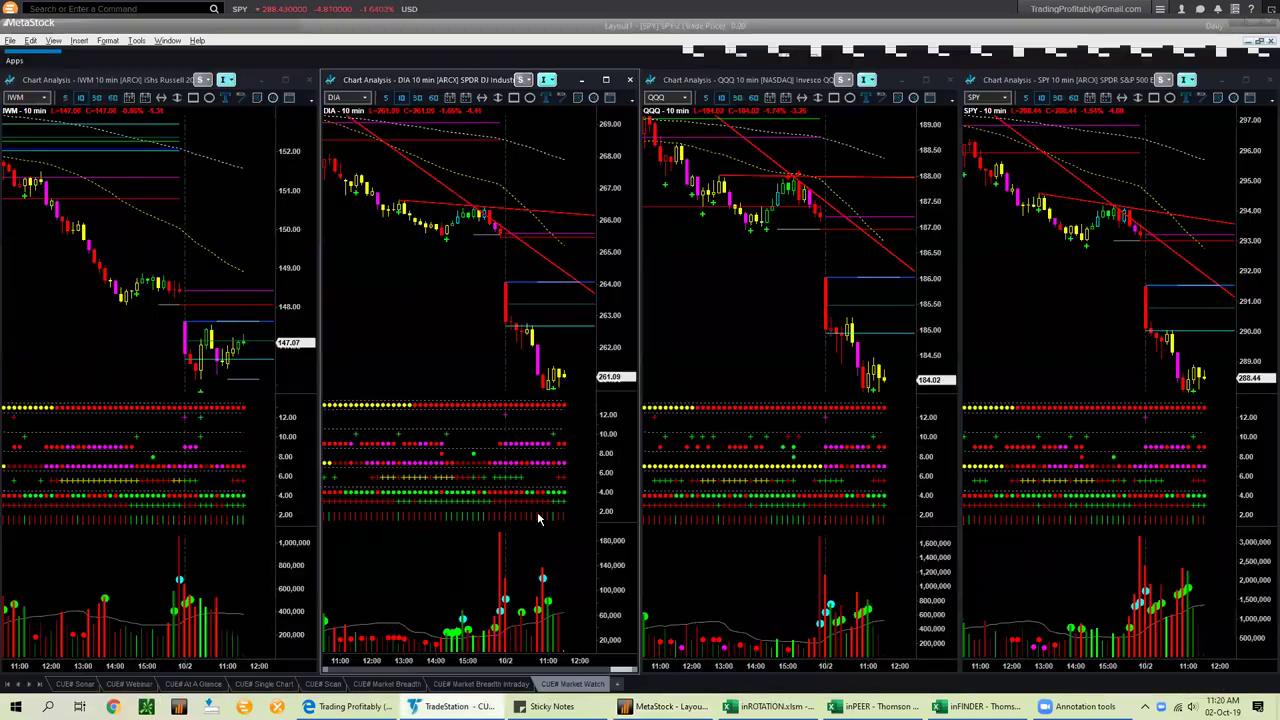
pyautogui.click(142, 686)
pyautogui.click(258, 166)
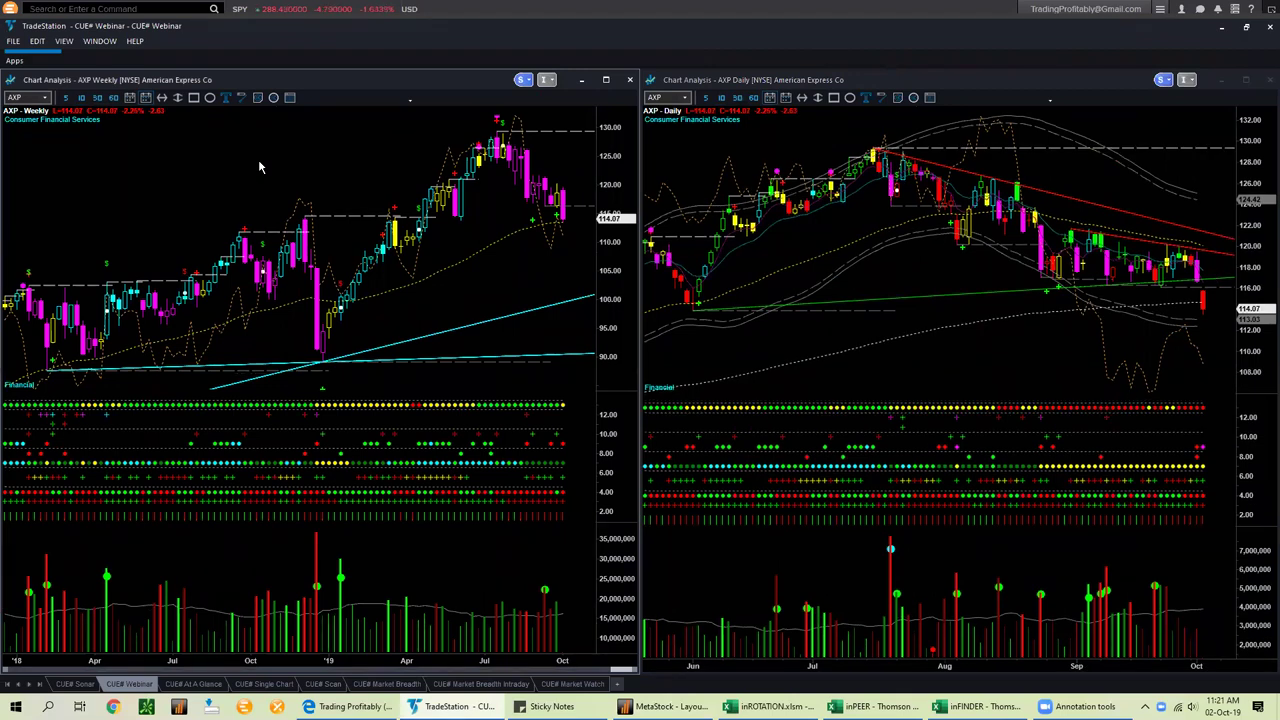
pyautogui.write('spy')
pyautogui.press('Return')
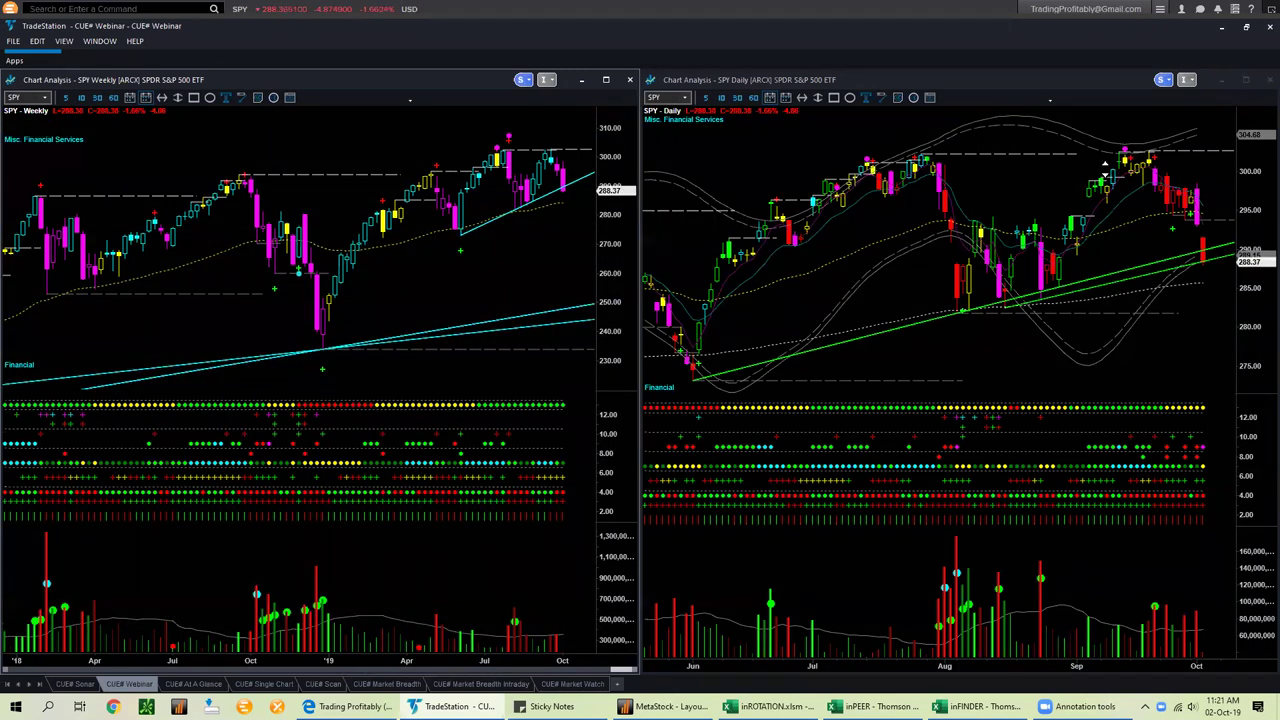
pyautogui.click(1243, 167)
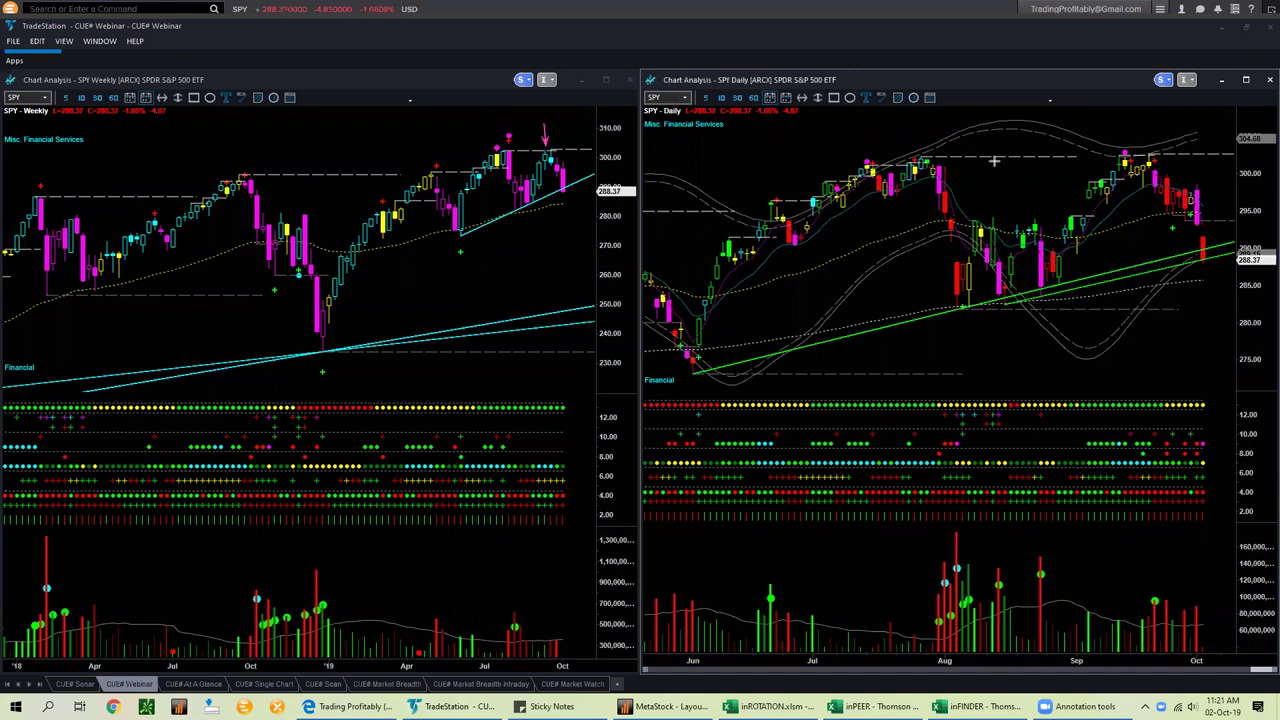
pyautogui.moveTo(988, 160); pyautogui.dragTo(1108, 160)
pyautogui.moveTo(1118, 118); pyautogui.dragTo(1125, 146)
pyautogui.moveTo(1129, 166); pyautogui.dragTo(1203, 247)
pyautogui.moveTo(1168, 116); pyautogui.dragTo(1129, 151)
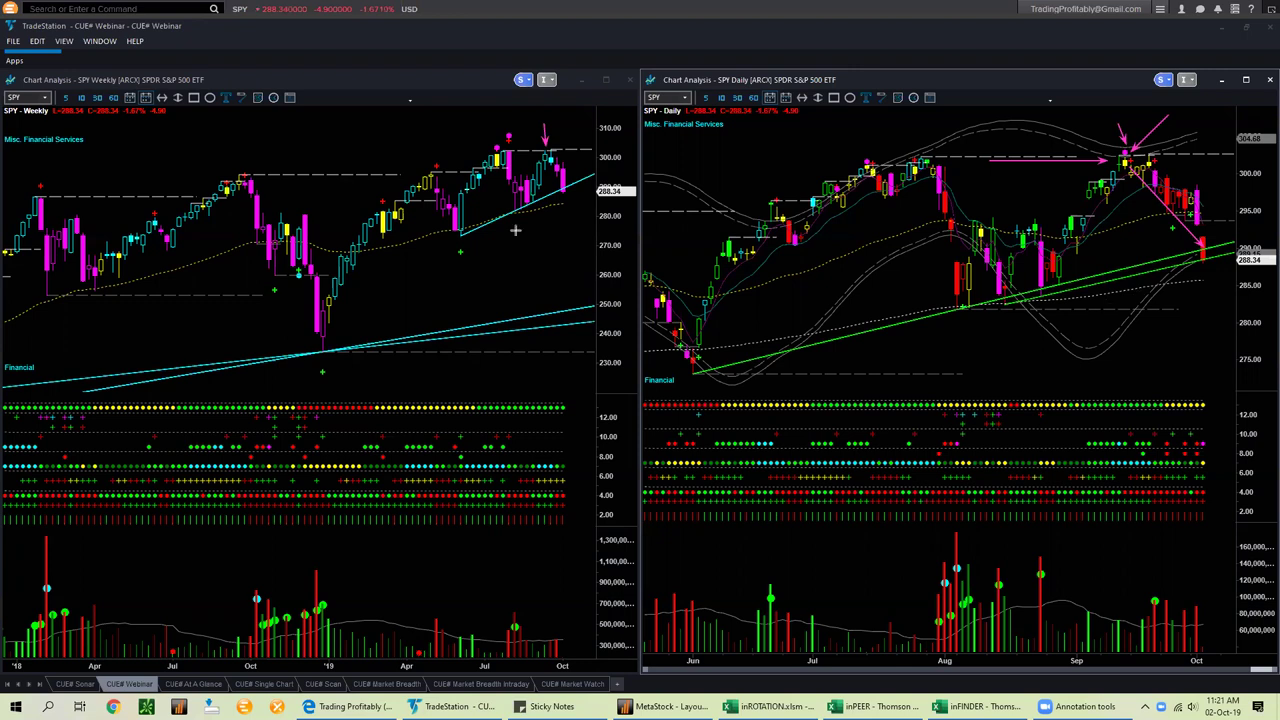
pyautogui.moveTo(501, 223); pyautogui.dragTo(555, 196)
pyautogui.moveTo(1097, 286); pyautogui.dragTo(1196, 262)
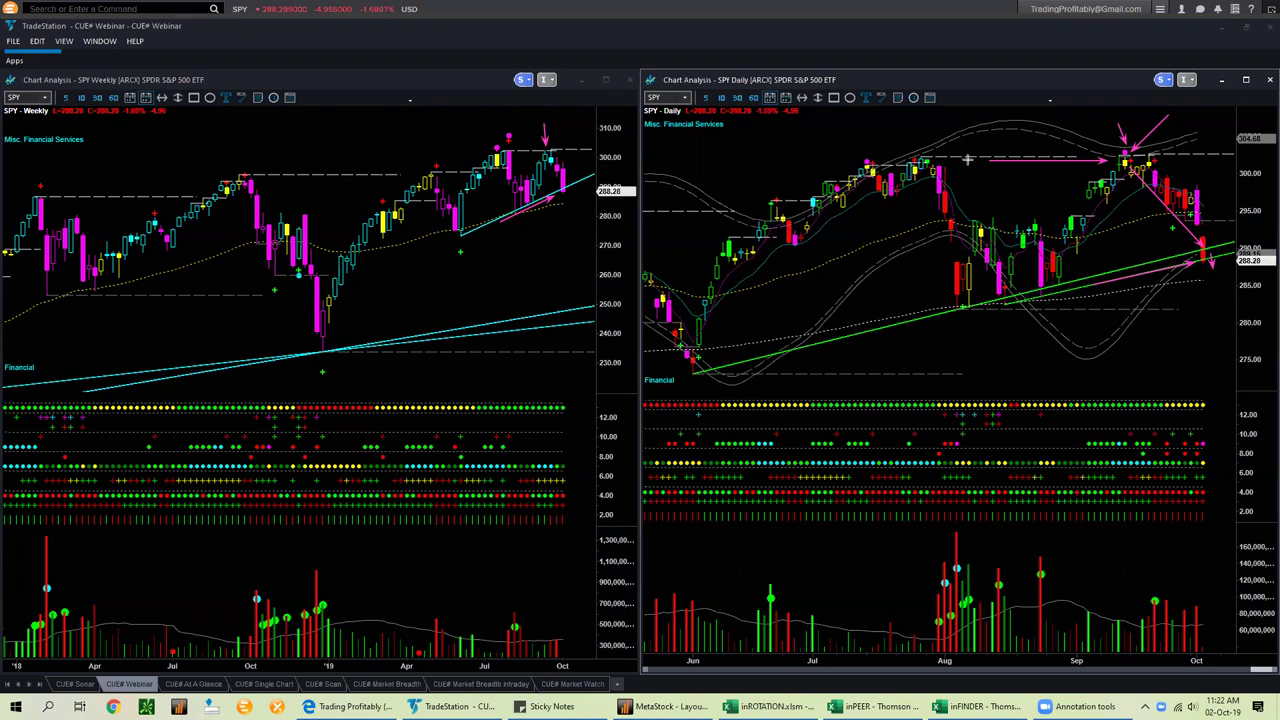
pyautogui.press('Escape')
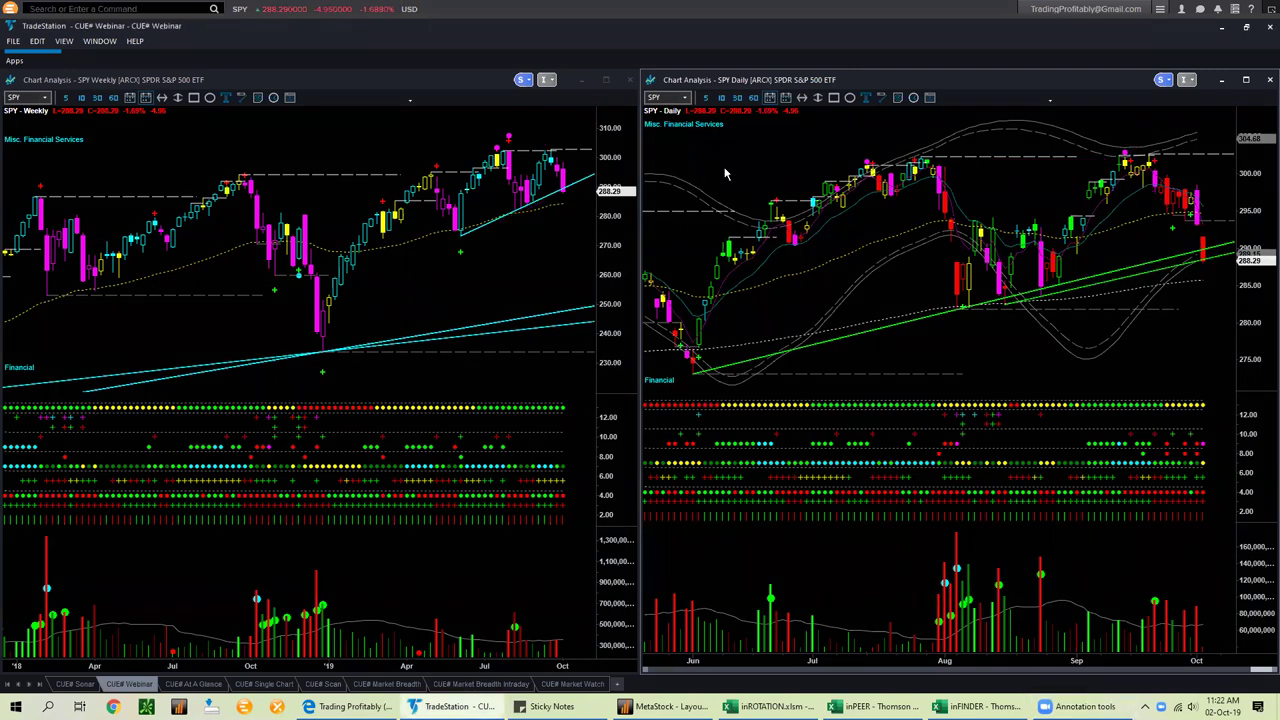
# Load QQQ and mark its weekly uptrend and last candles with pink strokes
pyautogui.write('qqq')
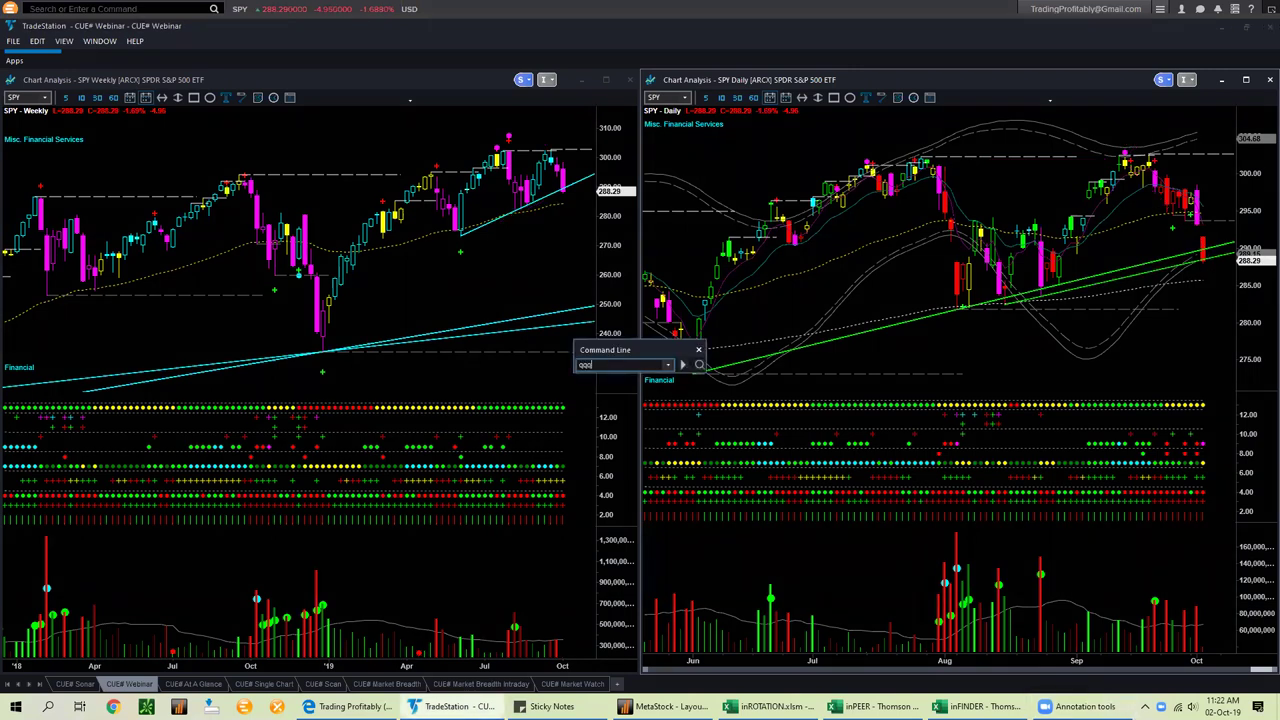
pyautogui.press('Return')
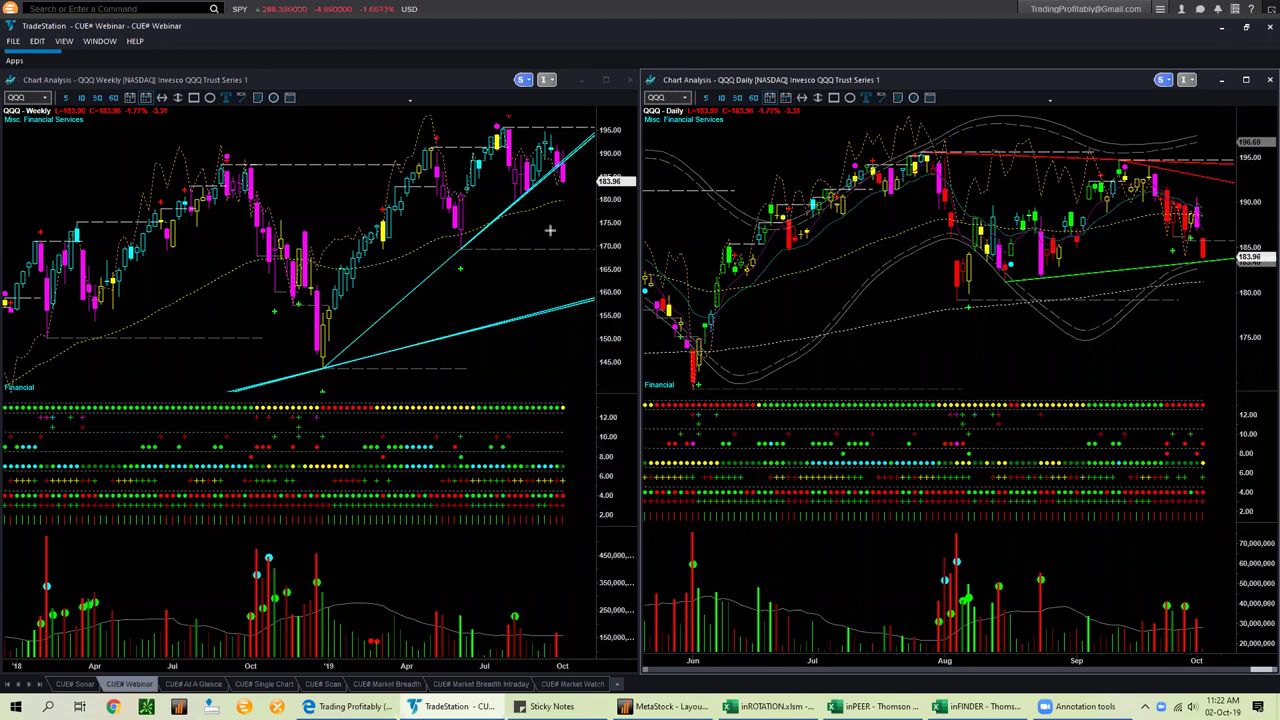
pyautogui.moveTo(503, 222); pyautogui.dragTo(556, 177)
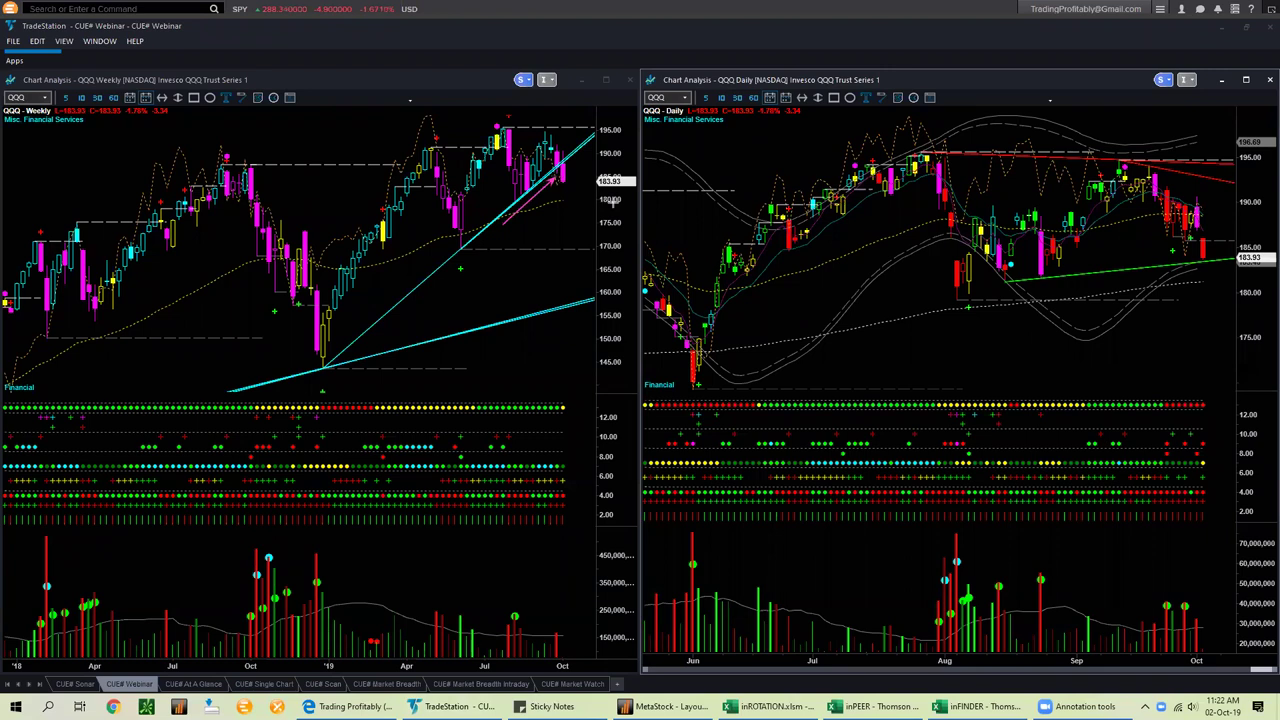
pyautogui.moveTo(592, 197); pyautogui.dragTo(576, 185)
# Draw pink arrows at the daily QQQ recent high, the rise into it and latest bars
pyautogui.moveTo(1168, 118); pyautogui.dragTo(1128, 156)
pyautogui.moveTo(1068, 222)
pyautogui.mouseDown()
pyautogui.moveTo(1126, 172)
pyautogui.moveTo(1205, 255)
pyautogui.mouseUp()
pyautogui.moveTo(1129, 272)
pyautogui.mouseDown()
pyautogui.moveTo(1240, 262)
pyautogui.moveTo(1224, 275)
pyautogui.mouseUp()
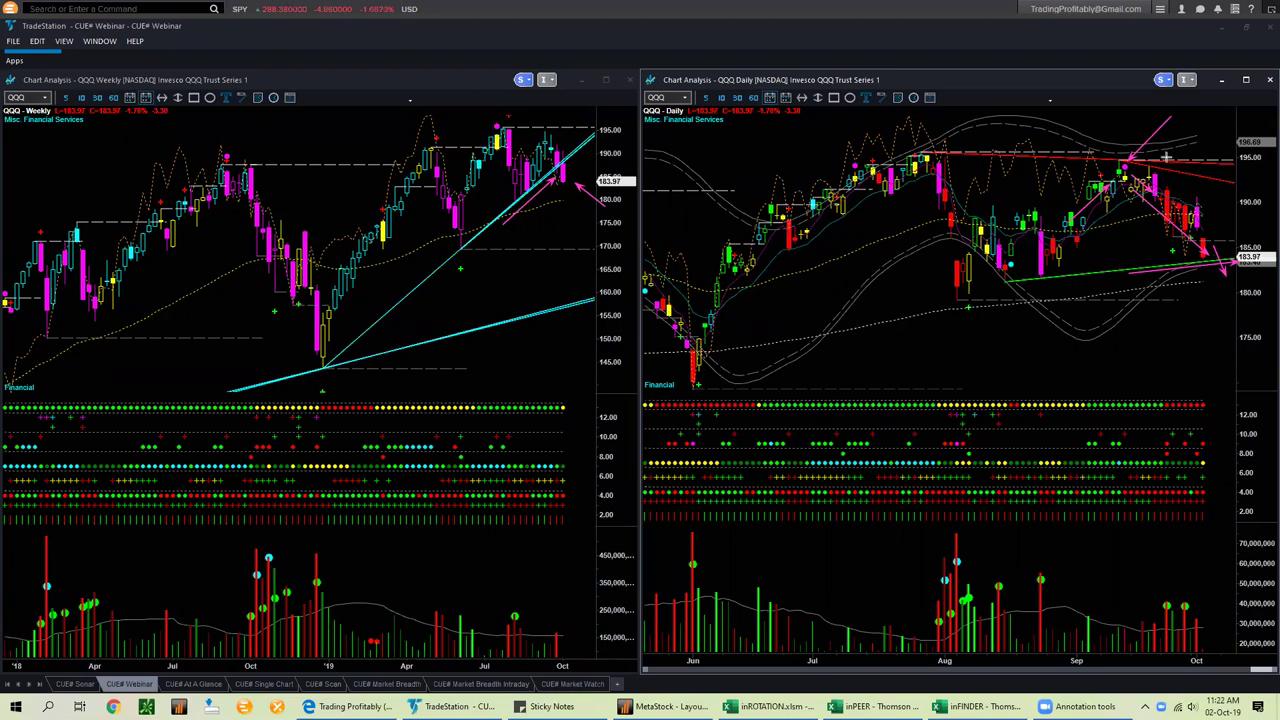
pyautogui.moveTo(1117, 114); pyautogui.dragTo(1125, 157)
# Clear both QQQ charts, then sketch and erase arrows at the daily high
pyautogui.press('Escape')
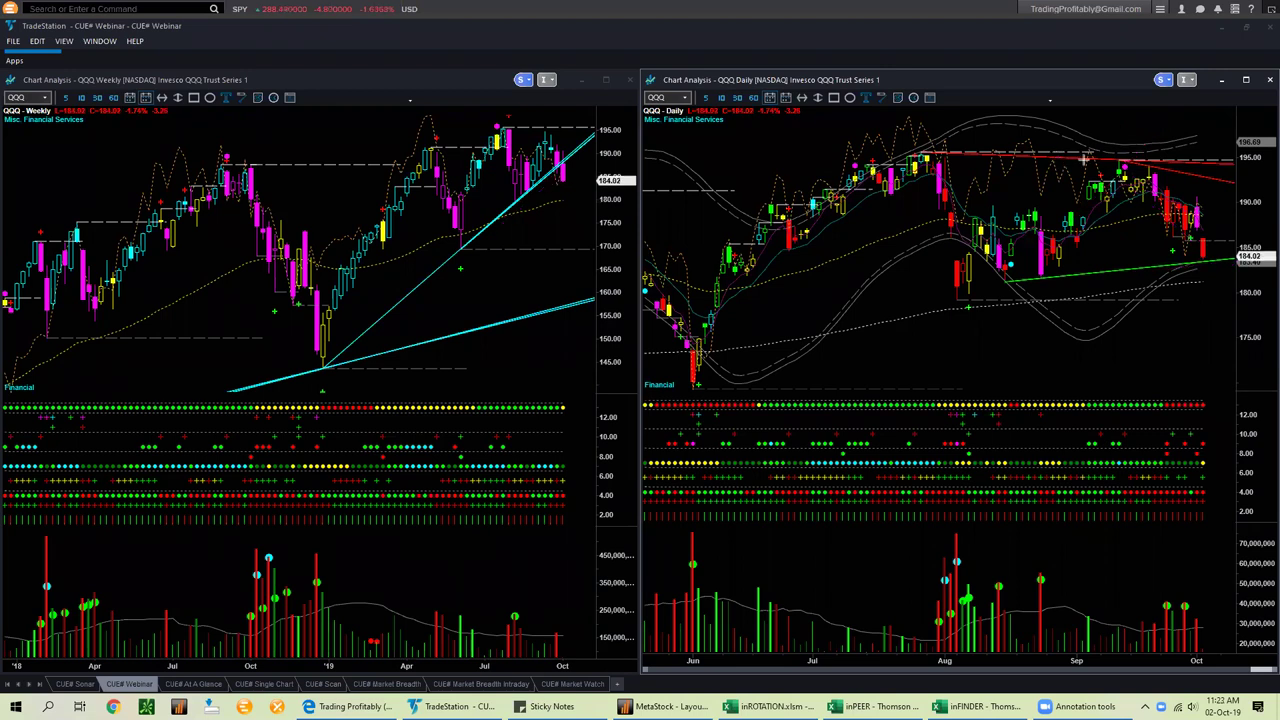
pyautogui.moveTo(1131, 122); pyautogui.dragTo(1126, 162)
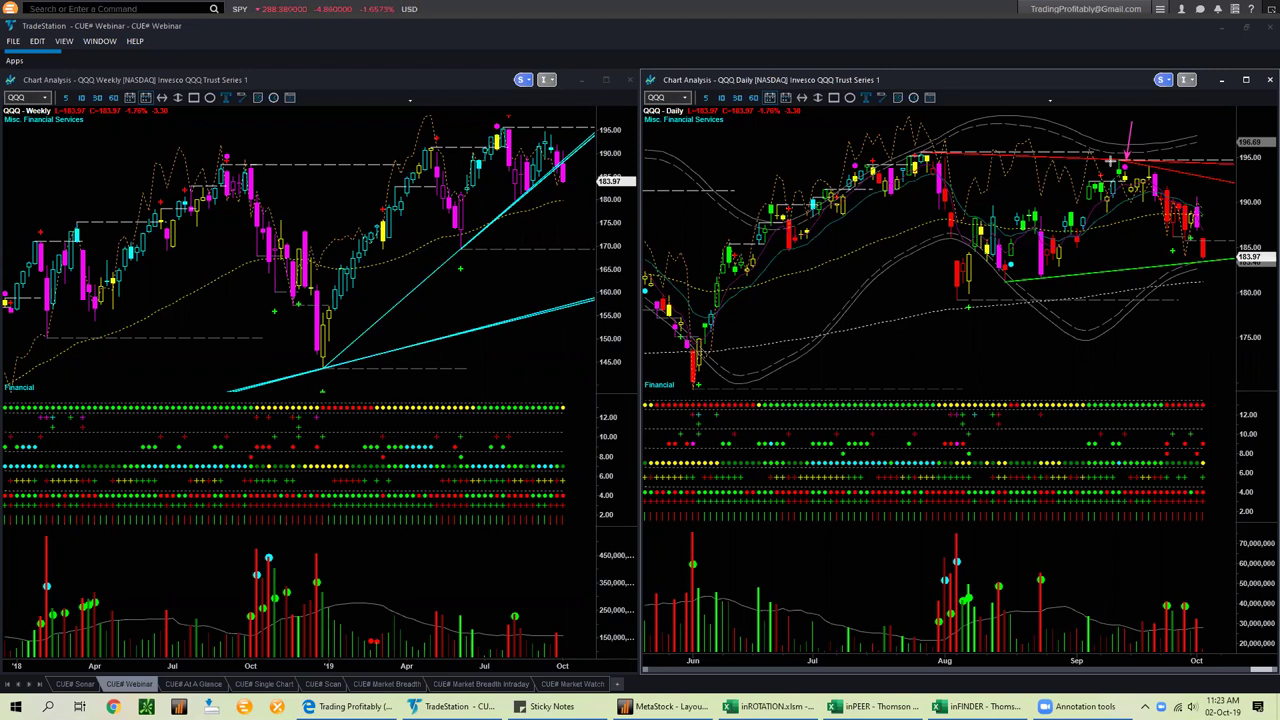
pyautogui.moveTo(1124, 159); pyautogui.dragTo(1168, 160)
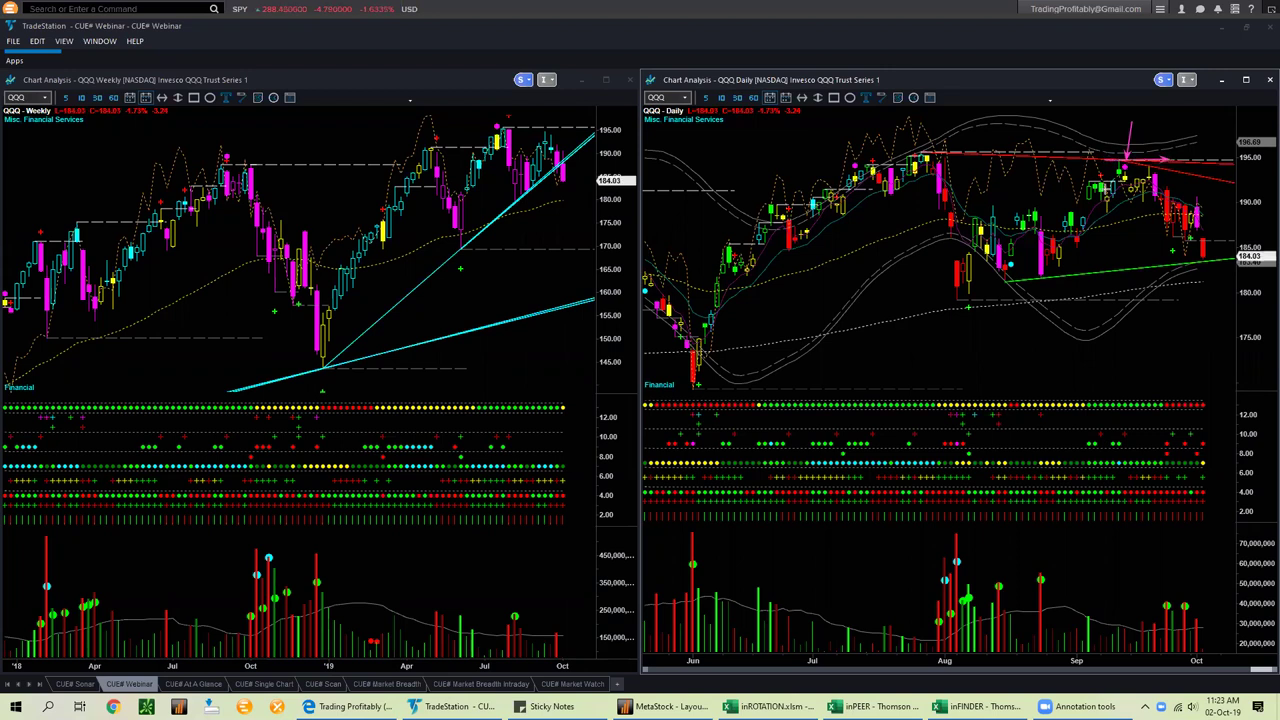
pyautogui.press('Escape')
# Arrow QQQ's daily high and pullback, trace the decline, then erase all drawings
pyautogui.moveTo(1128, 122); pyautogui.dragTo(1128, 157)
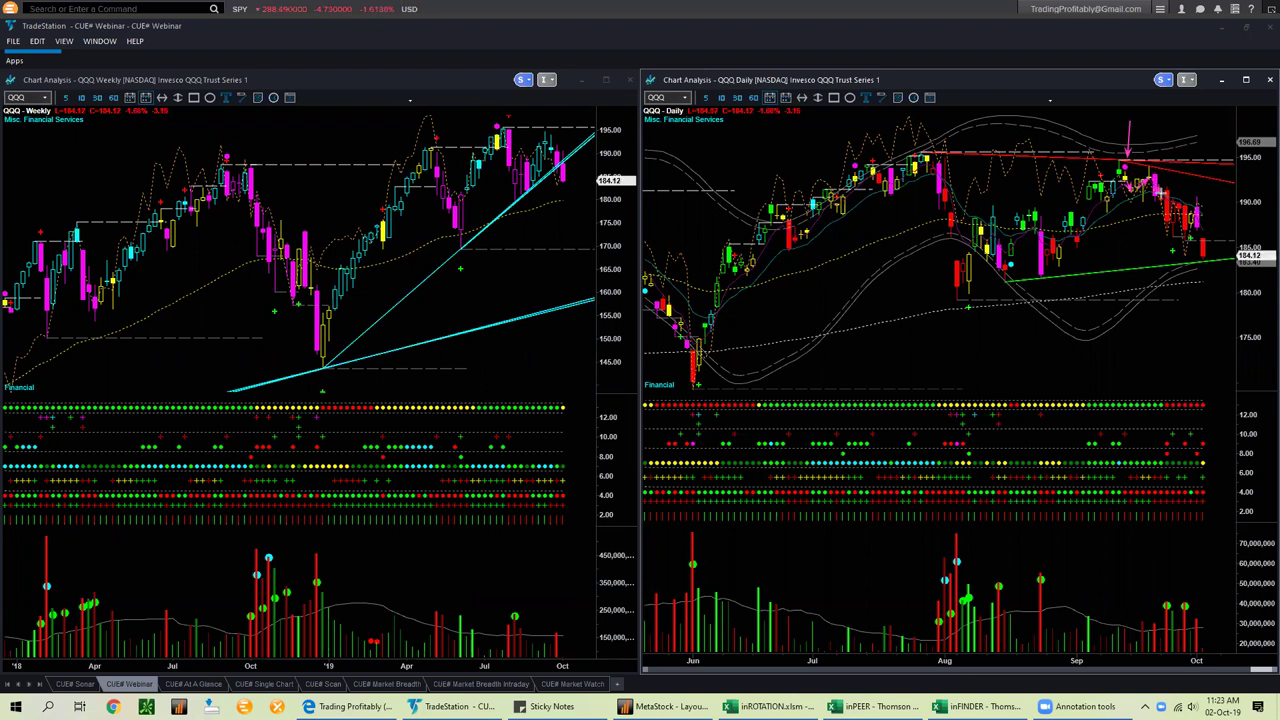
pyautogui.moveTo(1185, 137)
pyautogui.mouseDown()
pyautogui.moveTo(1156, 178)
pyautogui.moveTo(1186, 197)
pyautogui.moveTo(1240, 193)
pyautogui.mouseUp()
pyautogui.moveTo(1148, 162); pyautogui.dragTo(1200, 161)
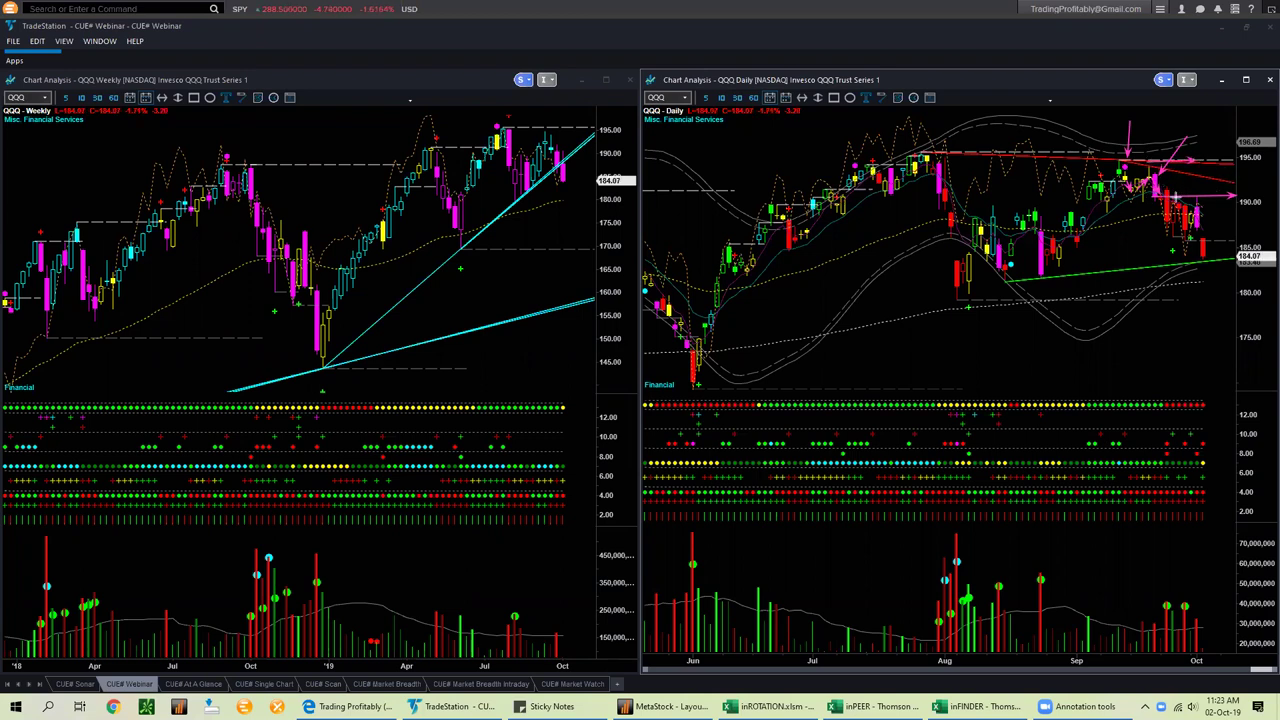
pyautogui.moveTo(1163, 201); pyautogui.dragTo(1210, 262)
pyautogui.press('Escape')
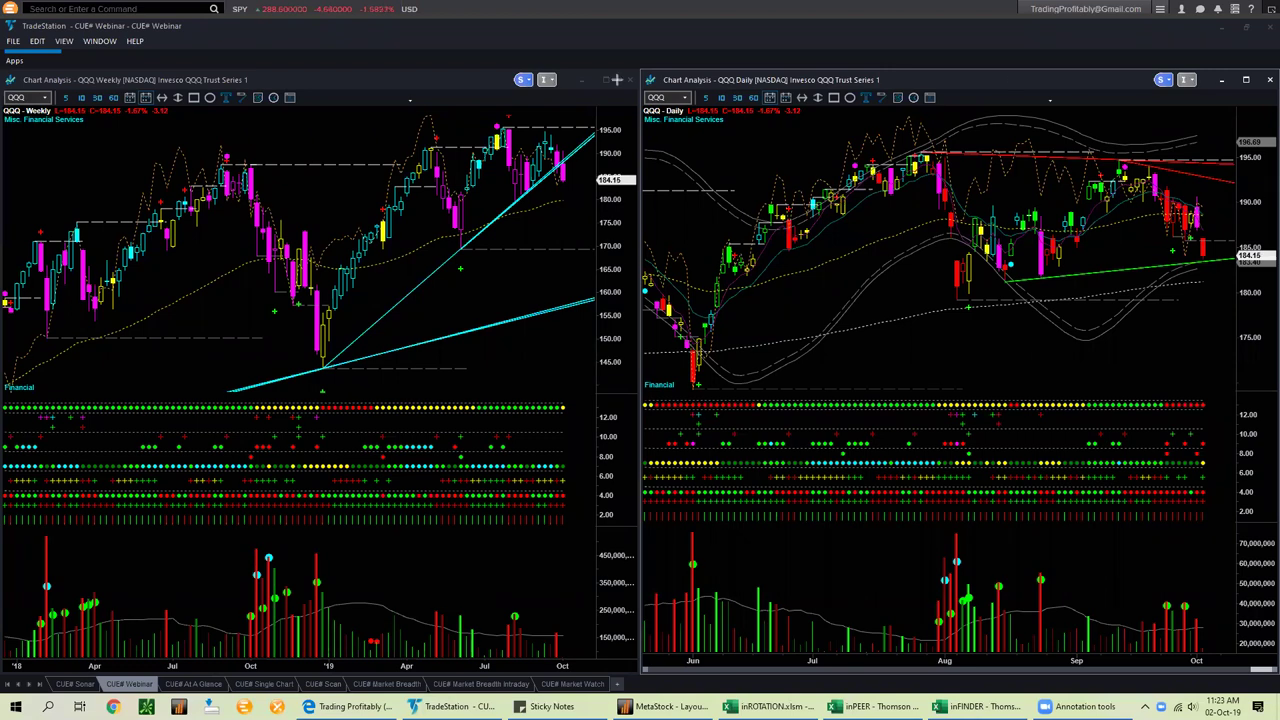
pyautogui.click(810, 305)
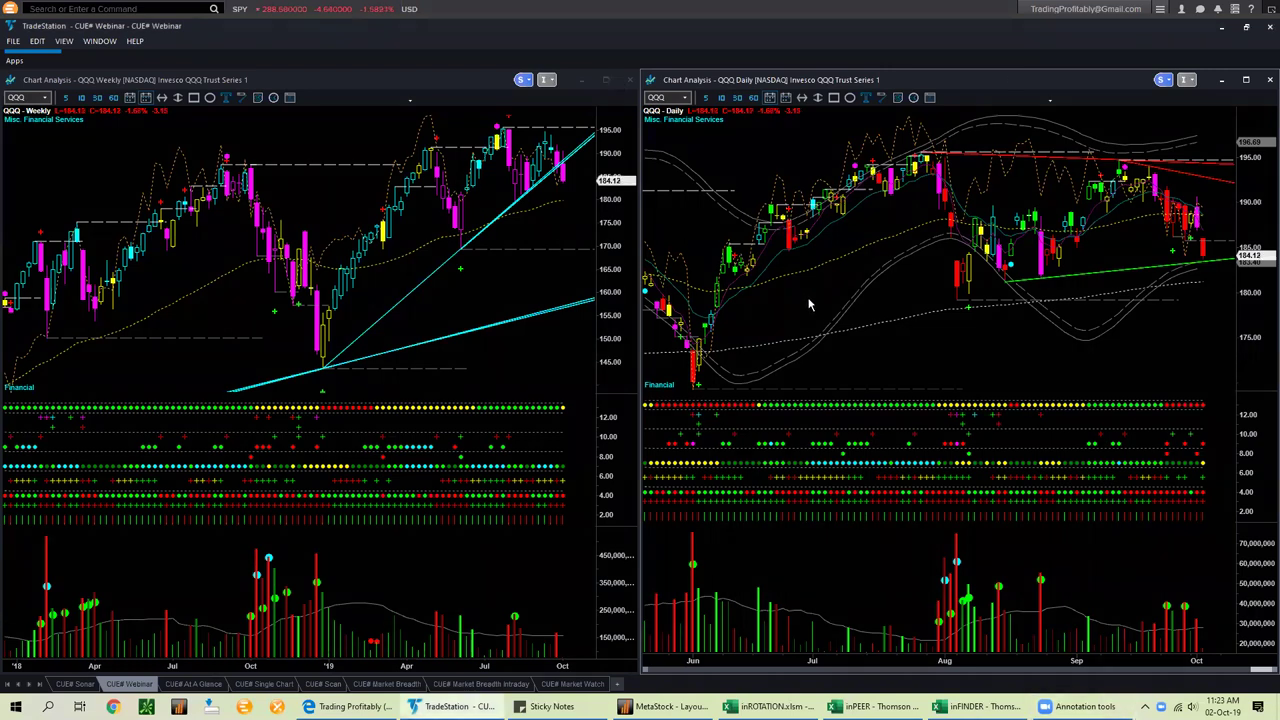
# Load DIA into the linked charts and arrow the weekly chart's latest candle
pyautogui.write('Q')
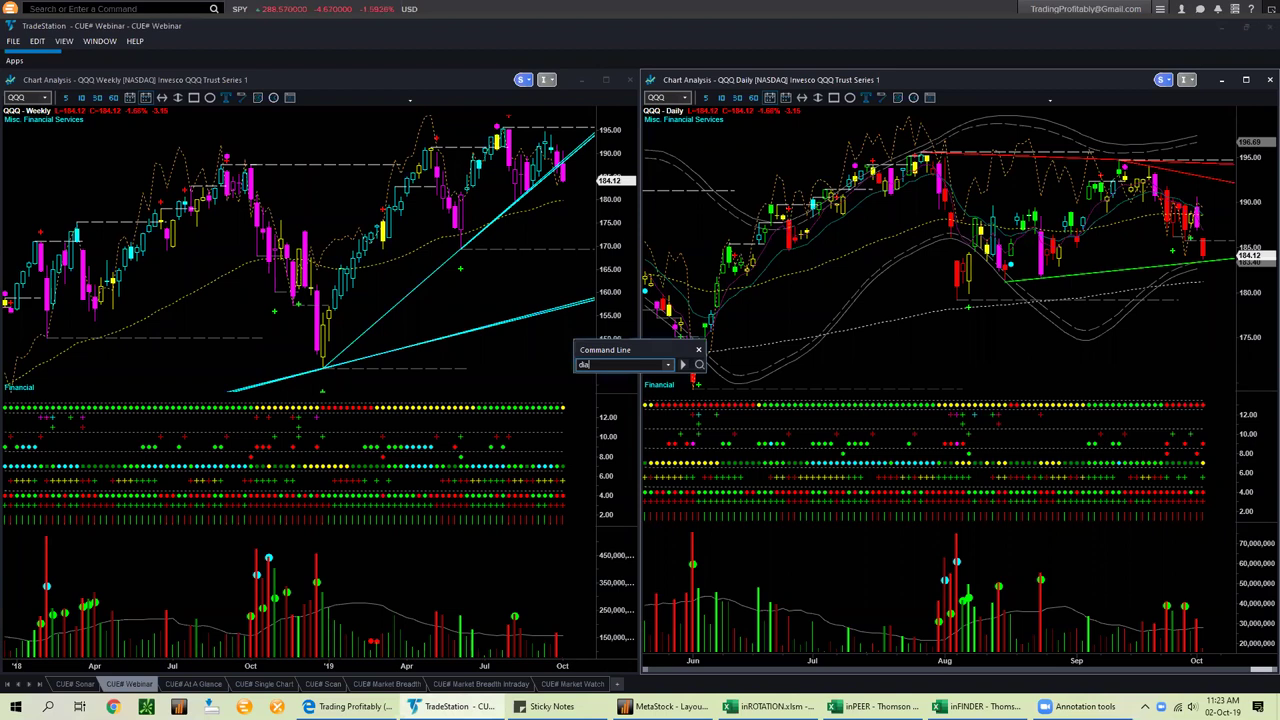
pyautogui.write('ia')
pyautogui.press('Return')
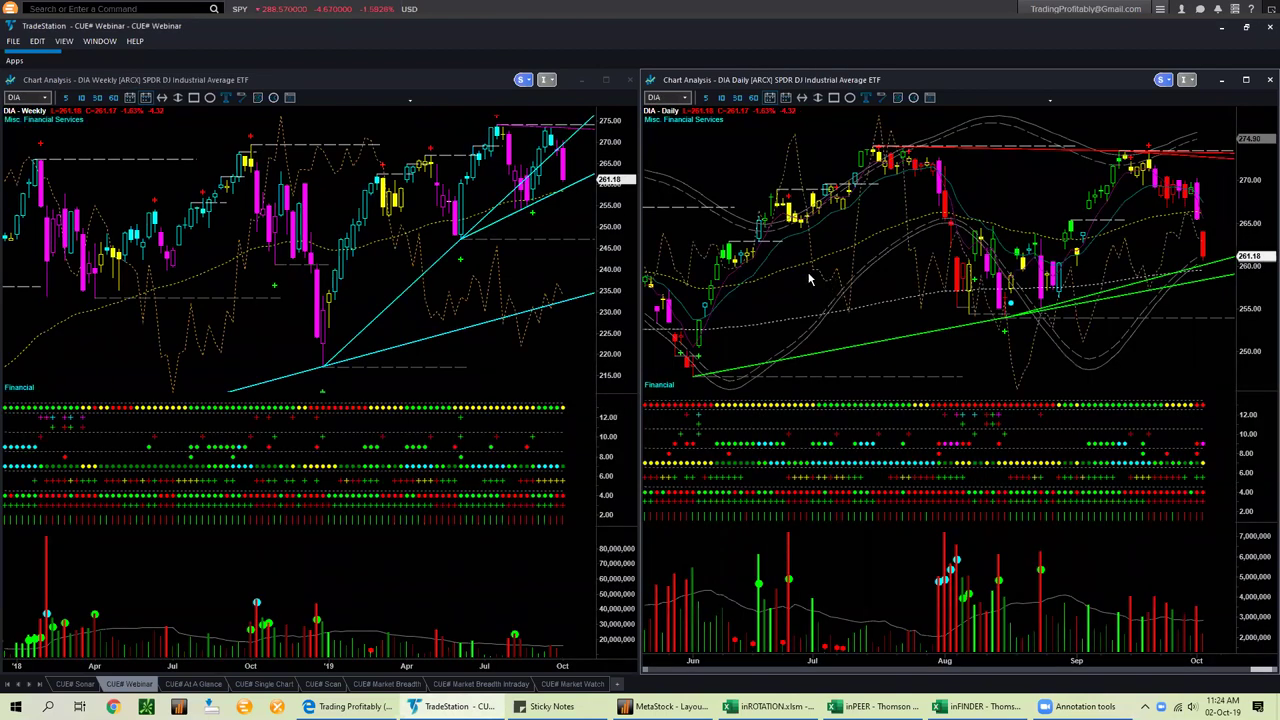
pyautogui.moveTo(628, 211); pyautogui.dragTo(575, 173)
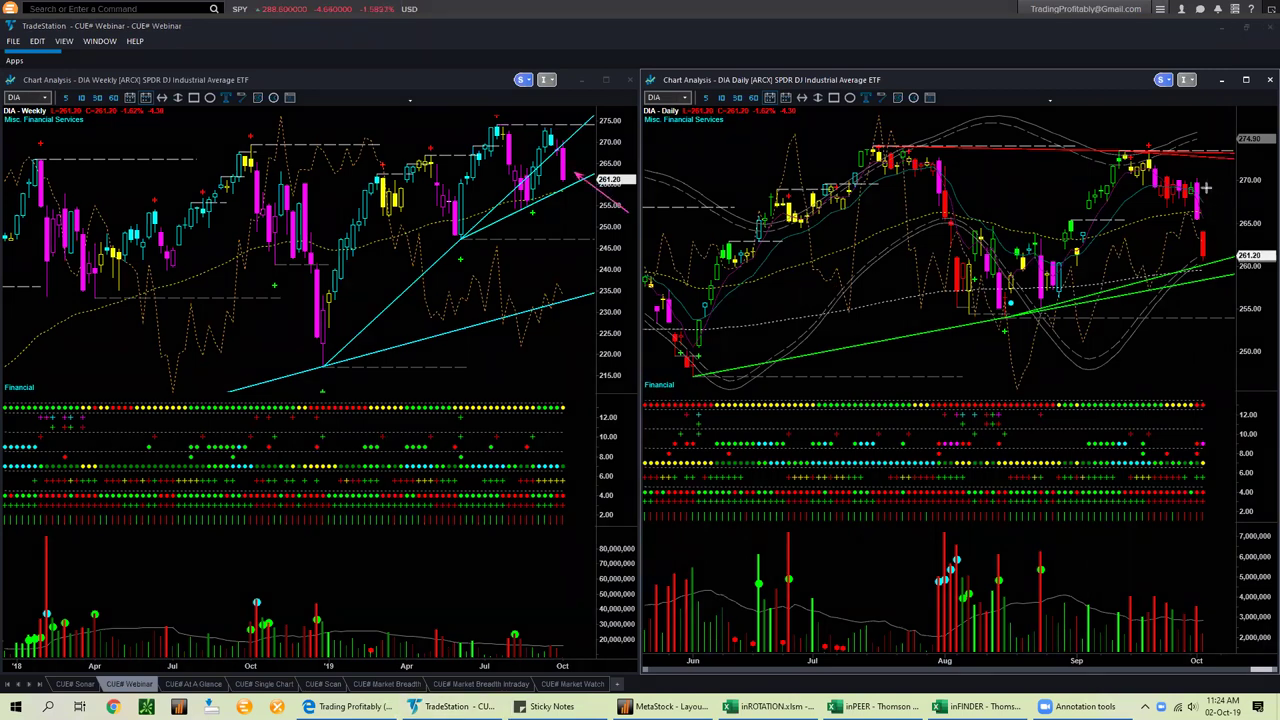
# Mark DIA's latest daily candle, rising daily support and weekly trendline, then erase the arrows
pyautogui.moveTo(1207, 188); pyautogui.dragTo(1226, 253)
pyautogui.moveTo(1145, 288); pyautogui.dragTo(1240, 261)
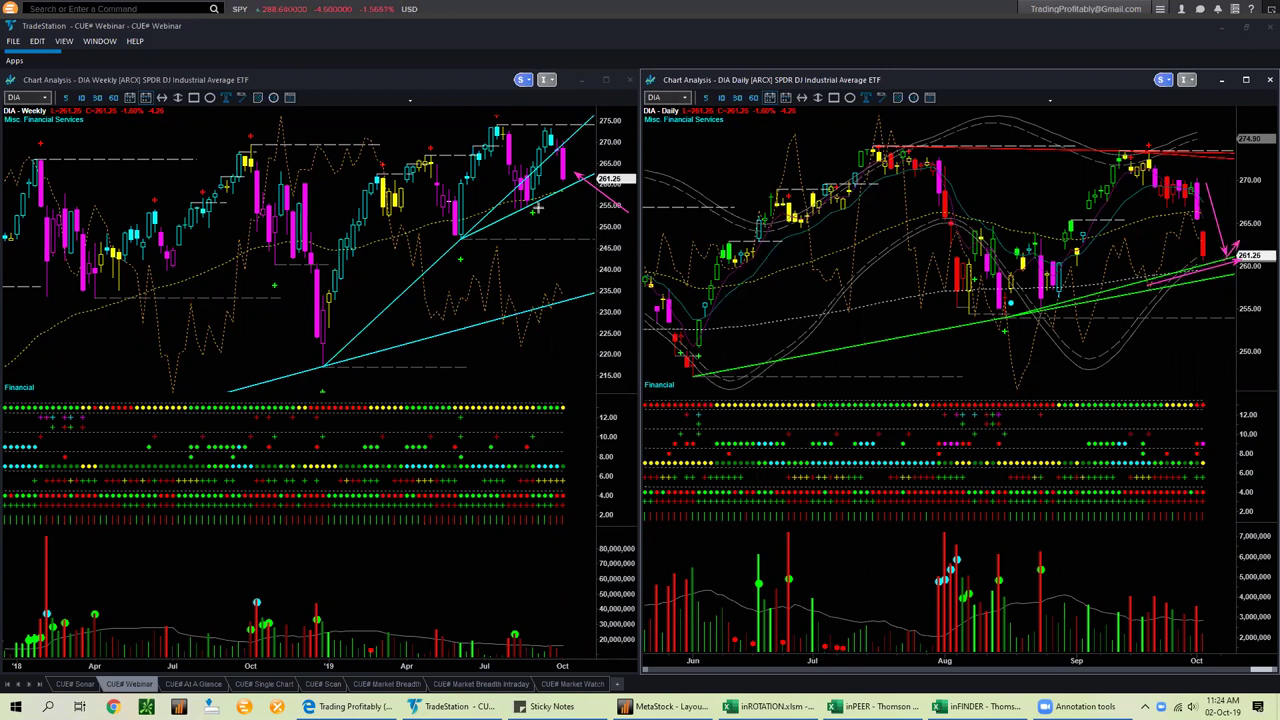
pyautogui.moveTo(588, 181); pyautogui.dragTo(536, 215)
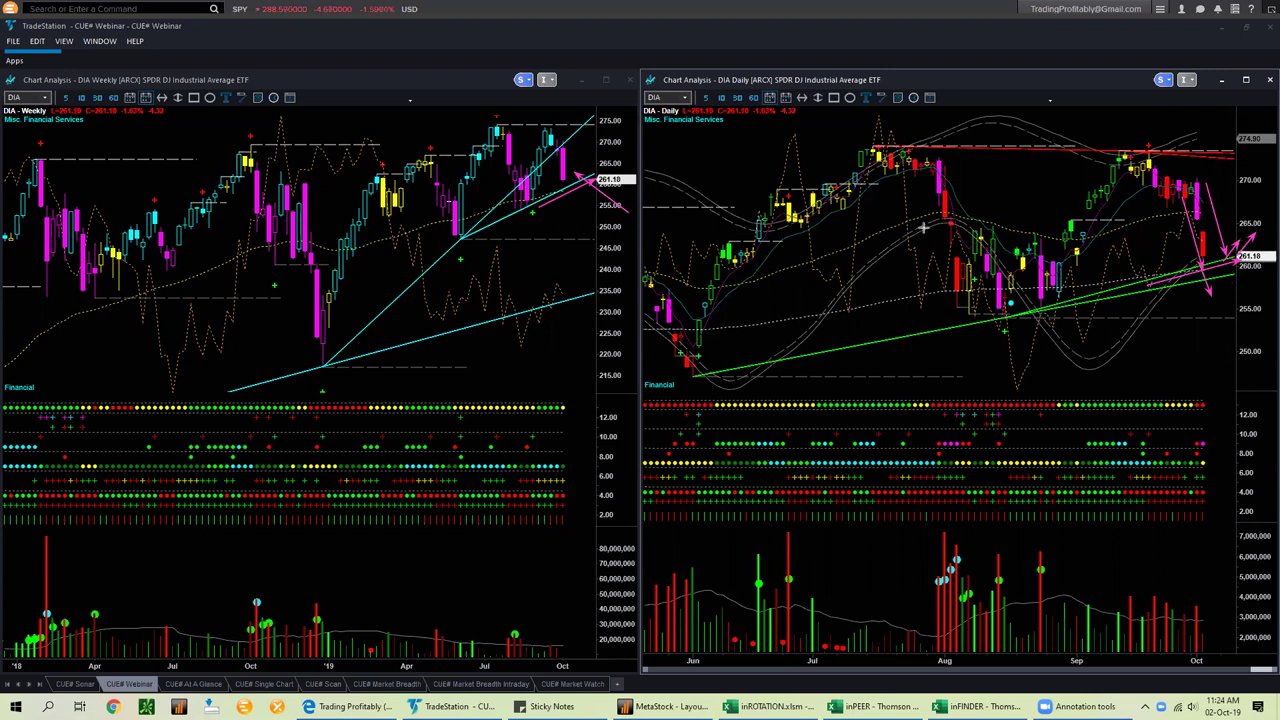
pyautogui.press('e')
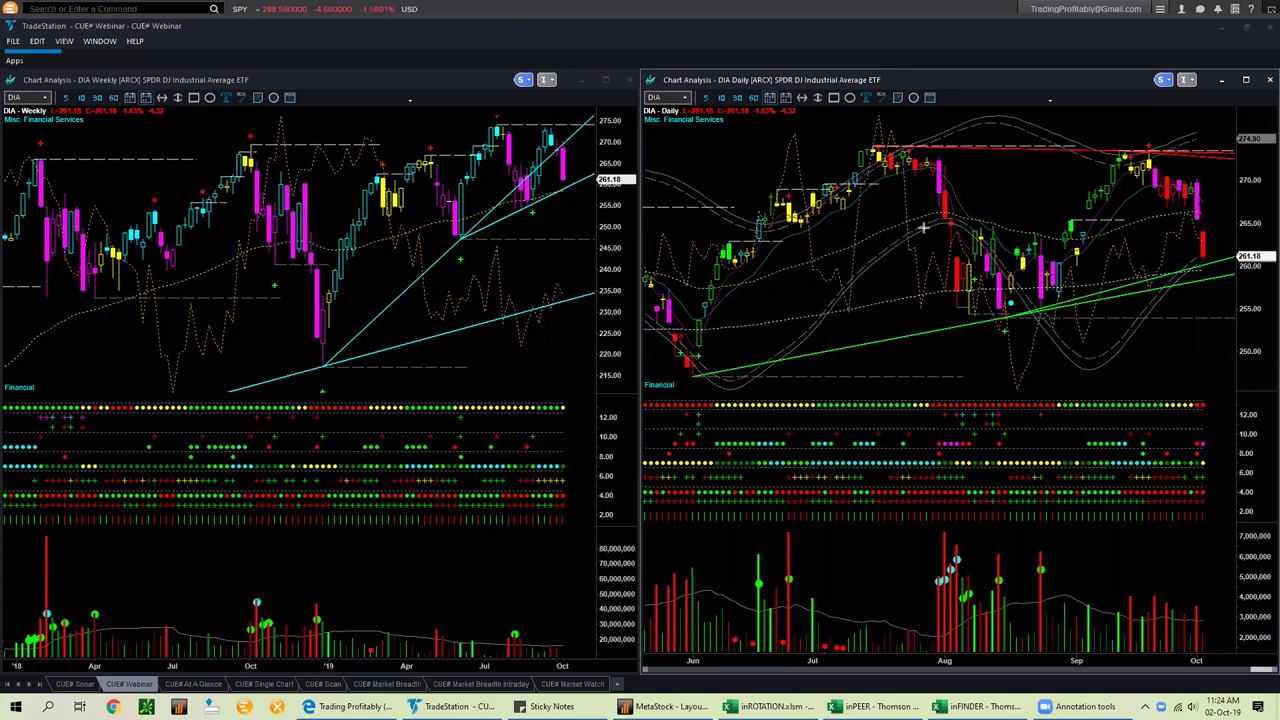
pyautogui.click(716, 172)
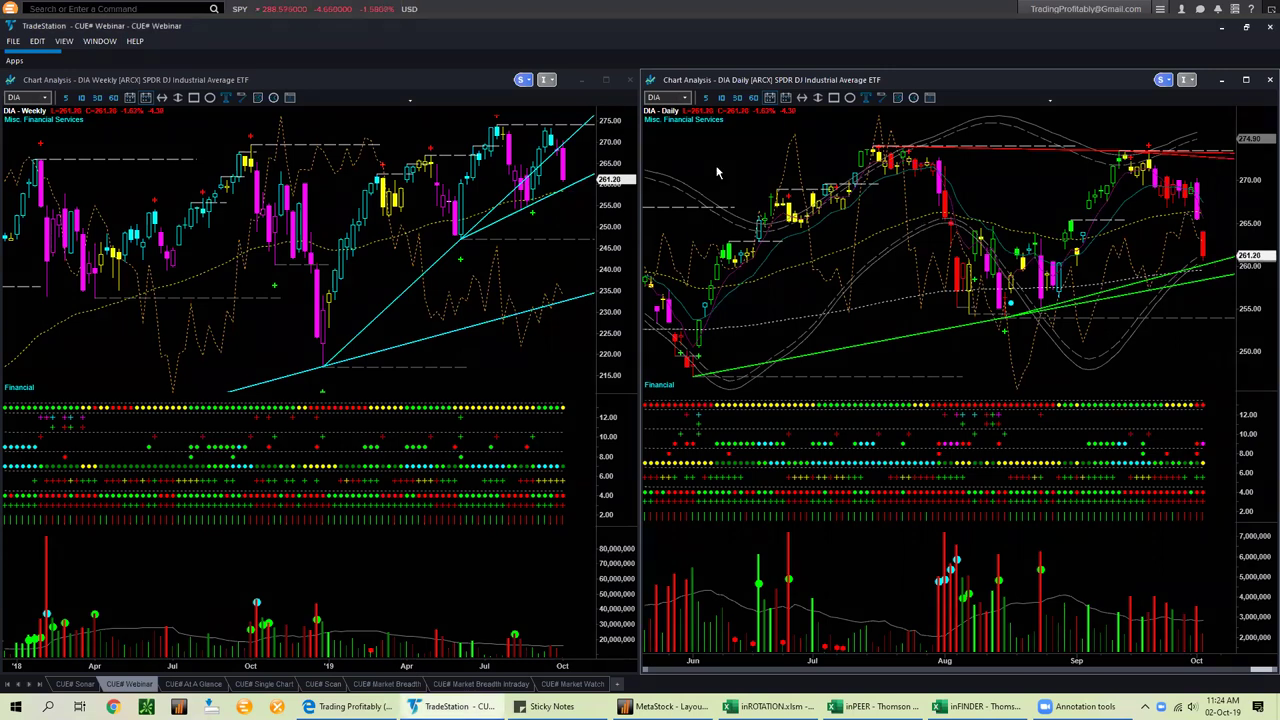
# Load IWM and arrow its weekly high, rising cyan trendline and recent volume spike
pyautogui.write('iwm')
pyautogui.press('Return')
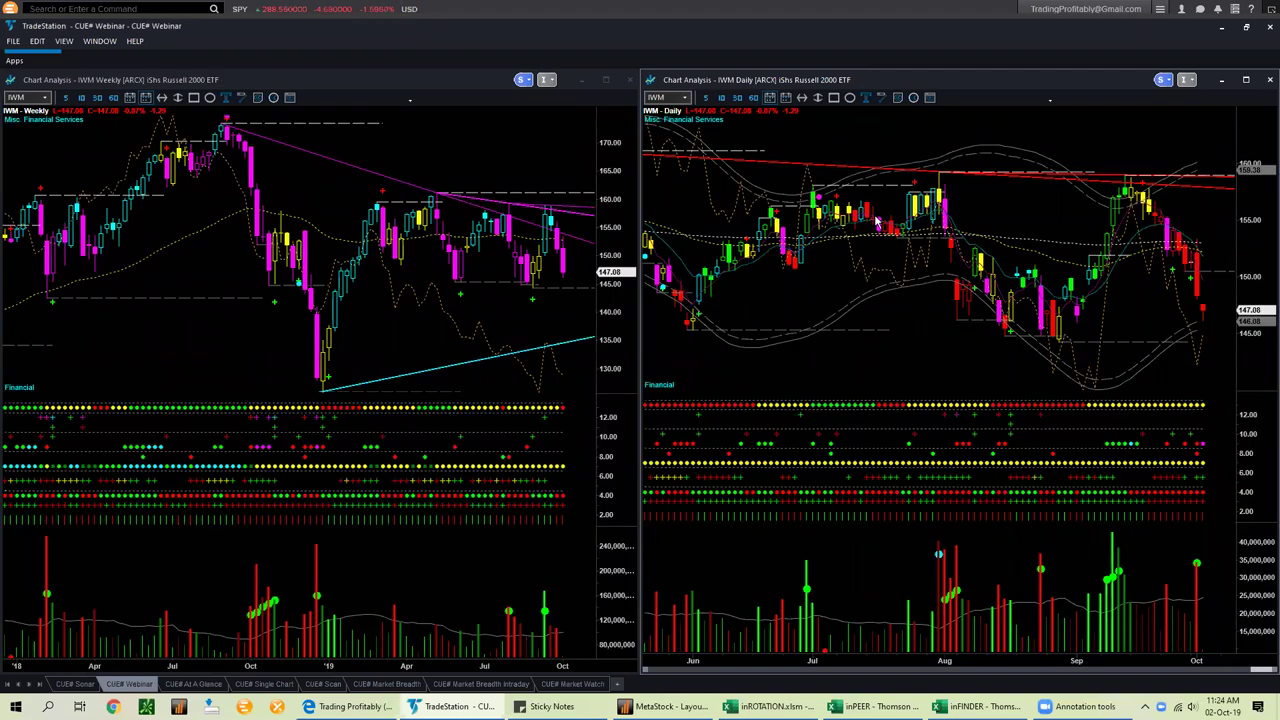
pyautogui.moveTo(507, 162); pyautogui.dragTo(541, 212)
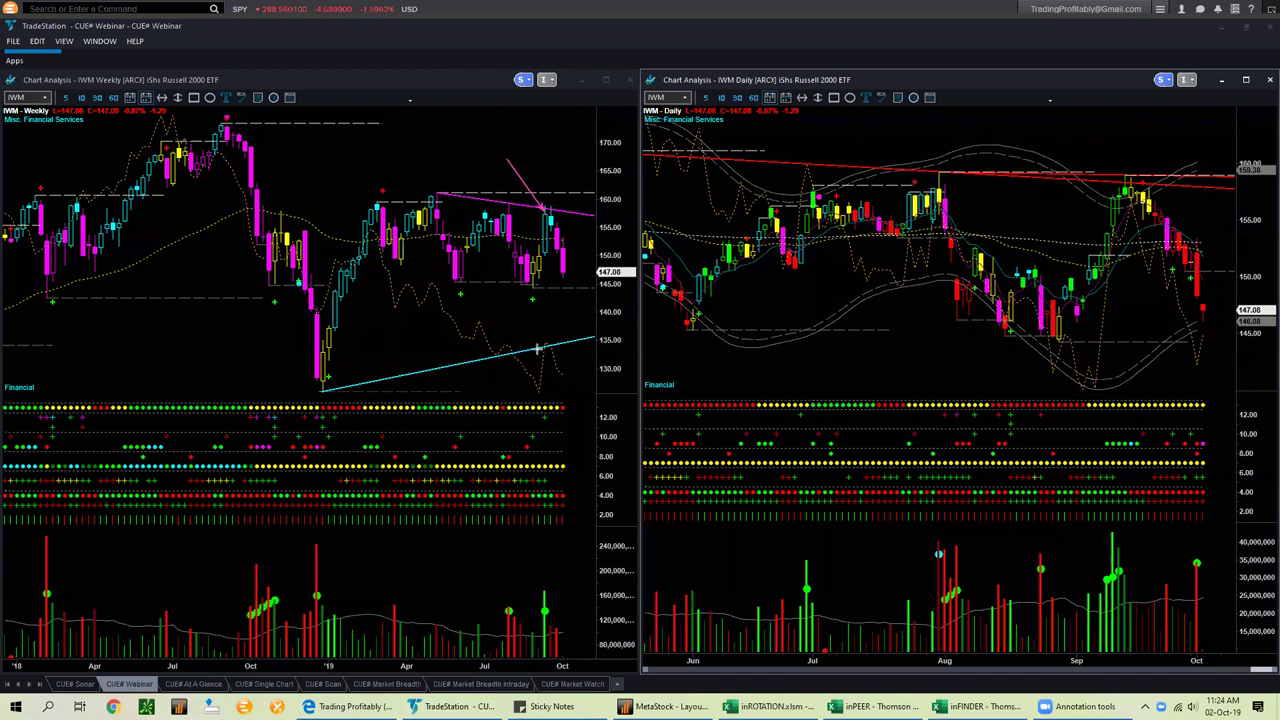
pyautogui.moveTo(536, 389); pyautogui.dragTo(538, 349)
pyautogui.click(564, 163)
pyautogui.click(547, 204)
pyautogui.click(522, 548)
pyautogui.click(540, 590)
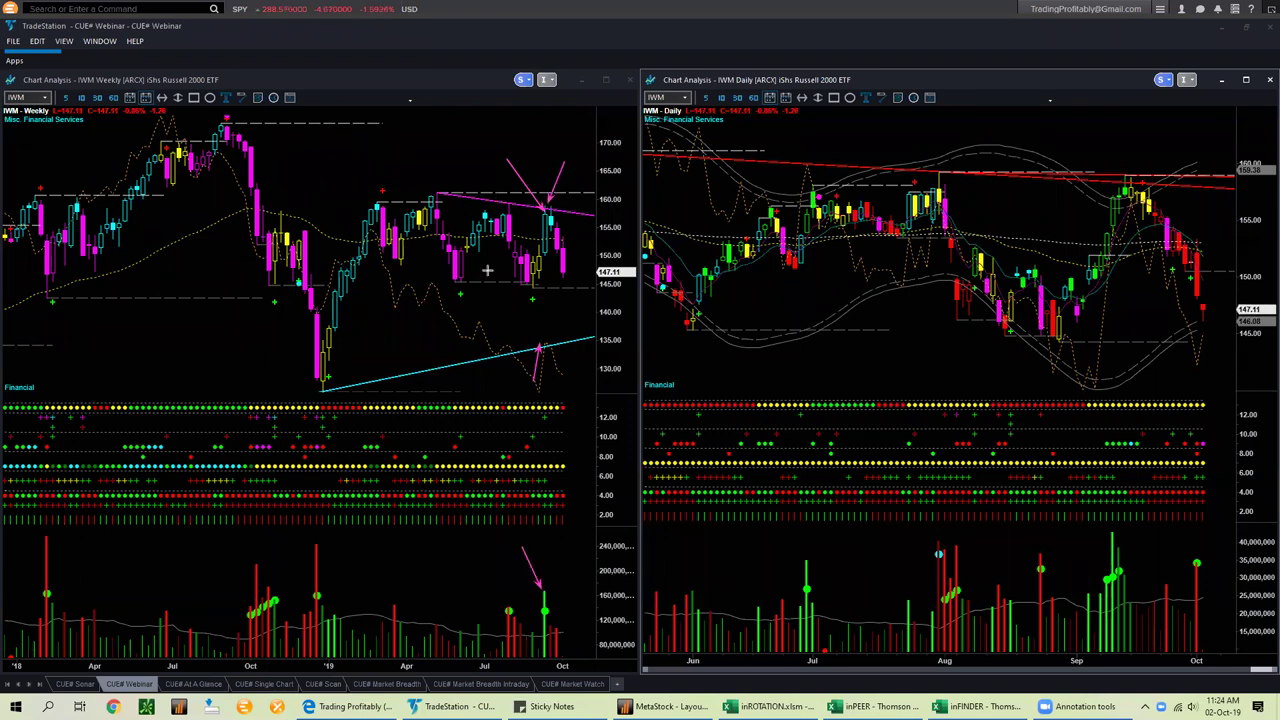
# Trace IWM's weekly and daily resistance lines and the September drop, then erase everything
pyautogui.click(468, 197)
pyautogui.click(540, 205)
pyautogui.click(888, 165)
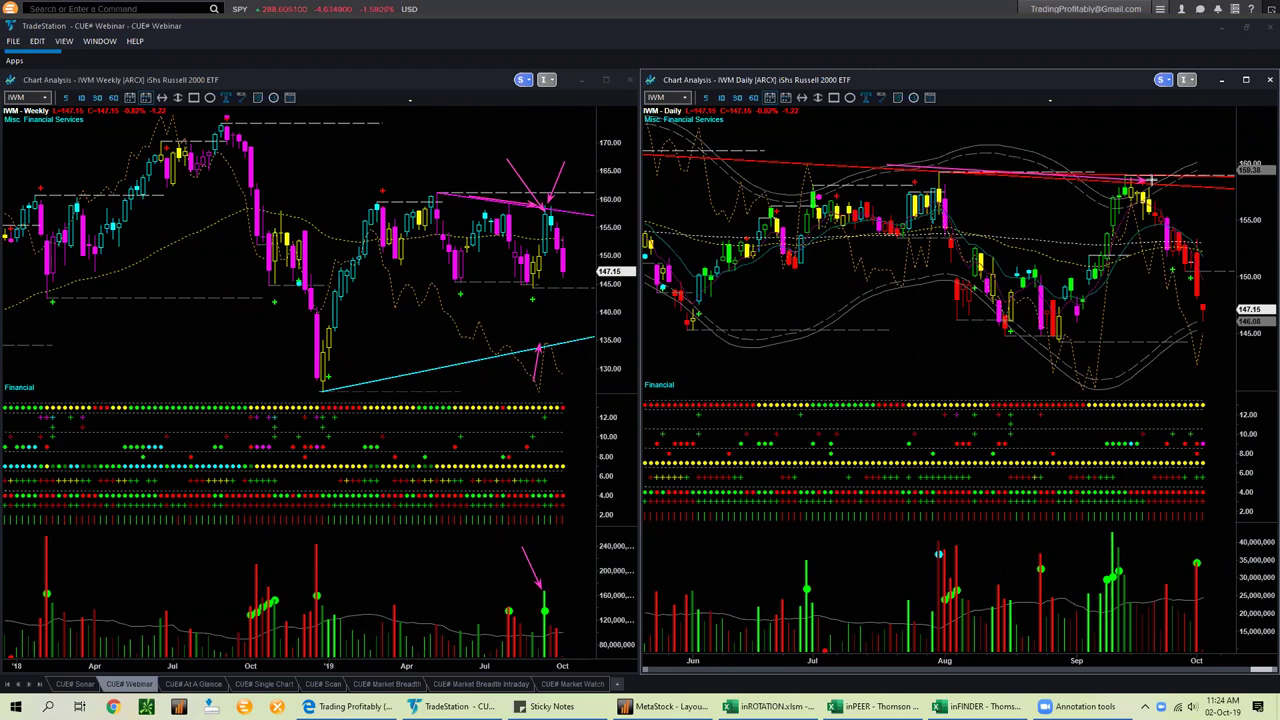
pyautogui.click(1206, 176)
pyautogui.moveTo(1138, 198)
pyautogui.mouseDown()
pyautogui.moveTo(1186, 264)
pyautogui.moveTo(1200, 316)
pyautogui.mouseUp()
pyautogui.press('e')
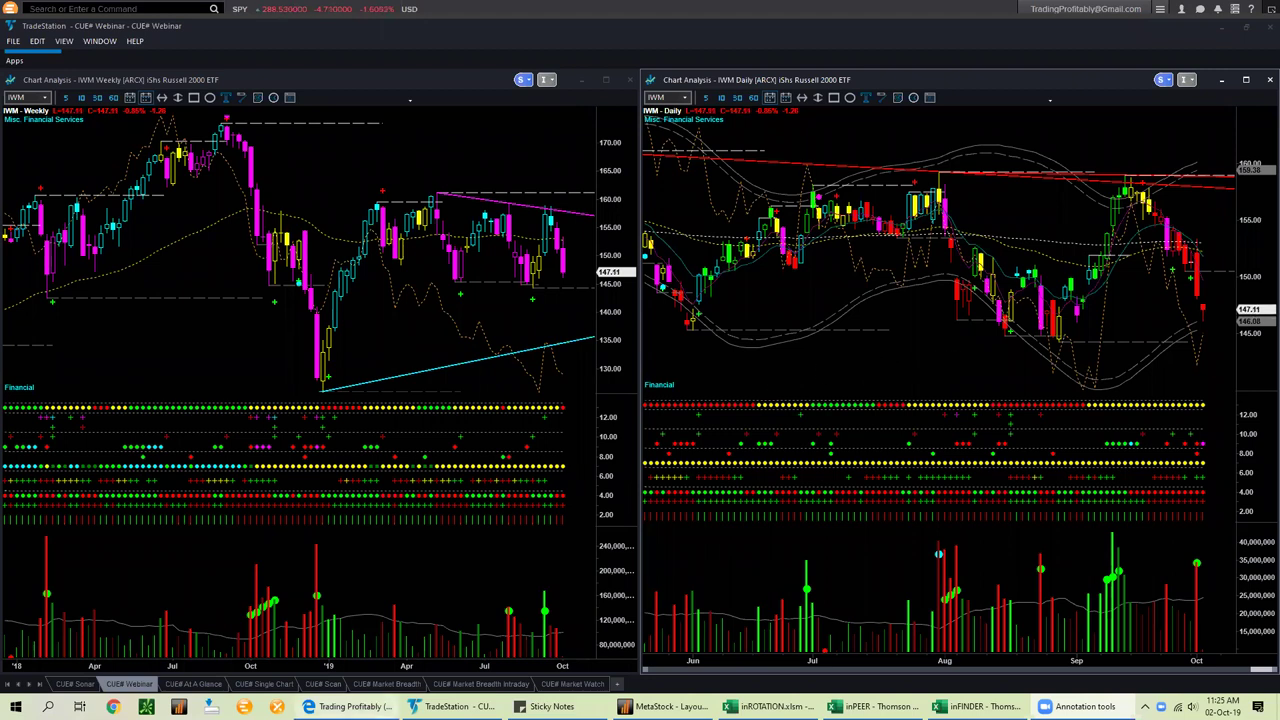
pyautogui.click(349, 706)
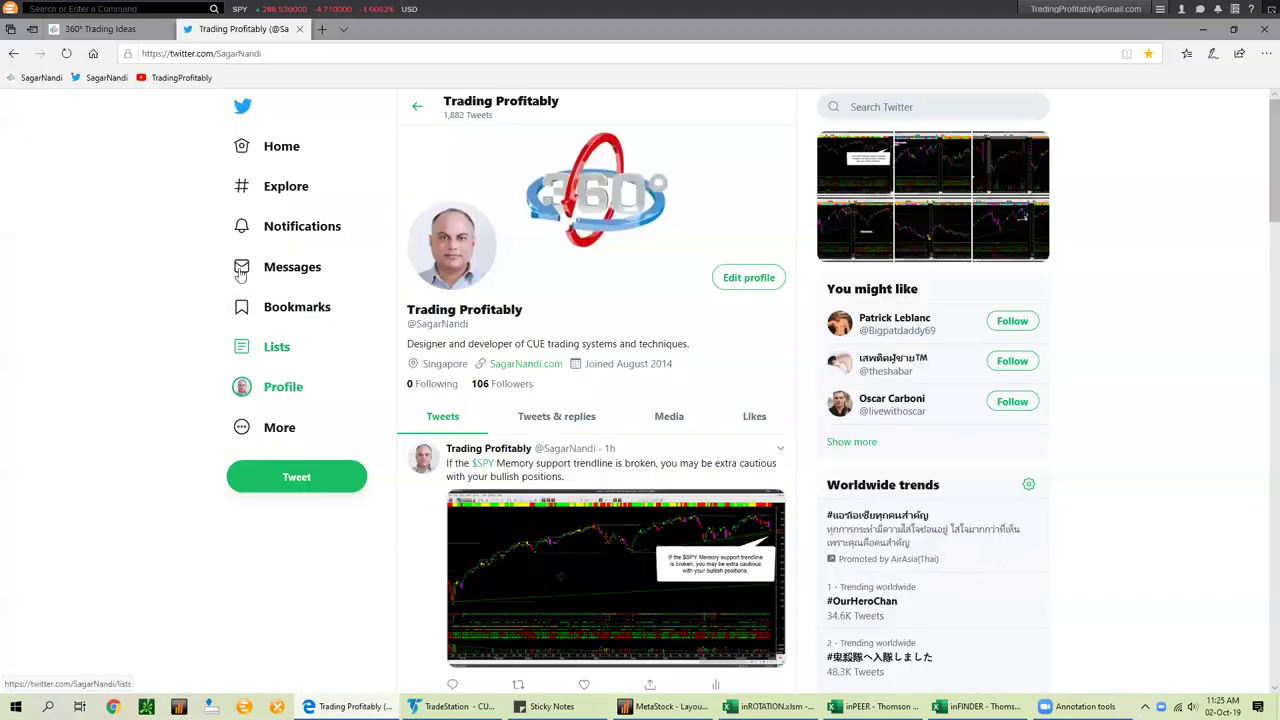
# Switch to the 360° Trading Ideas forum and search it for axp
pyautogui.click(100, 28)
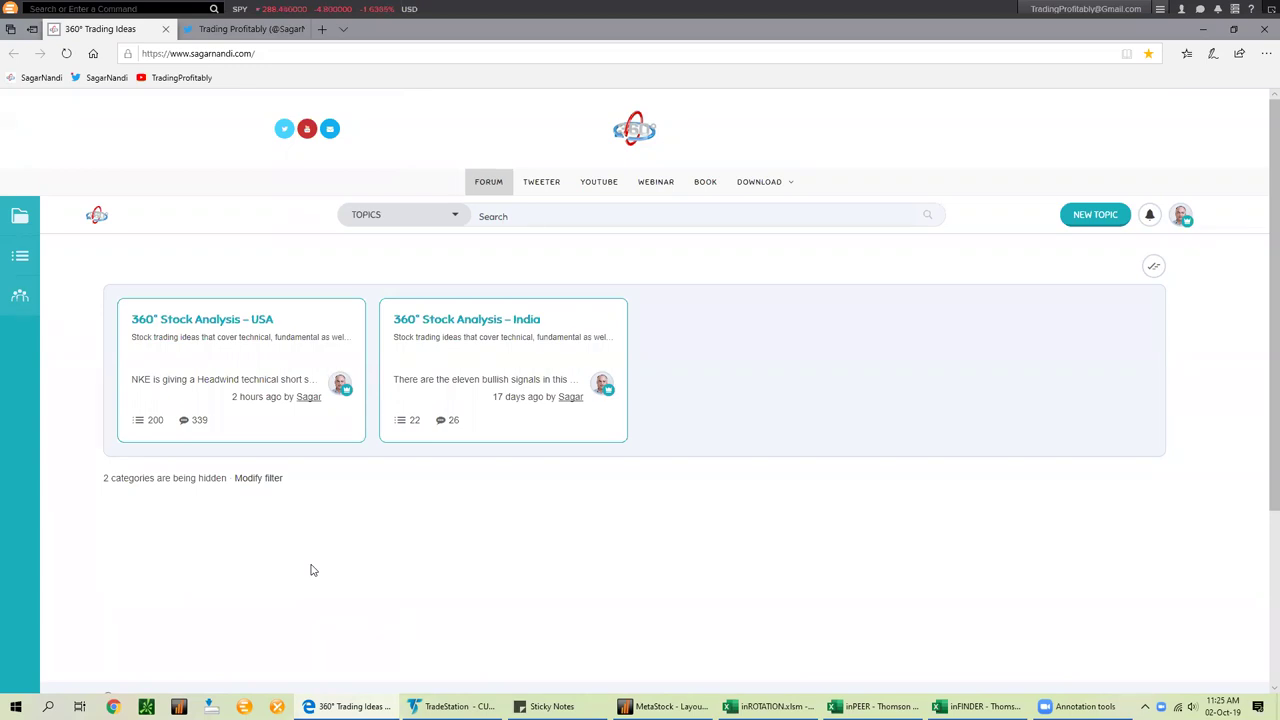
pyautogui.click(526, 213)
pyautogui.write('o')
pyautogui.press('Return')
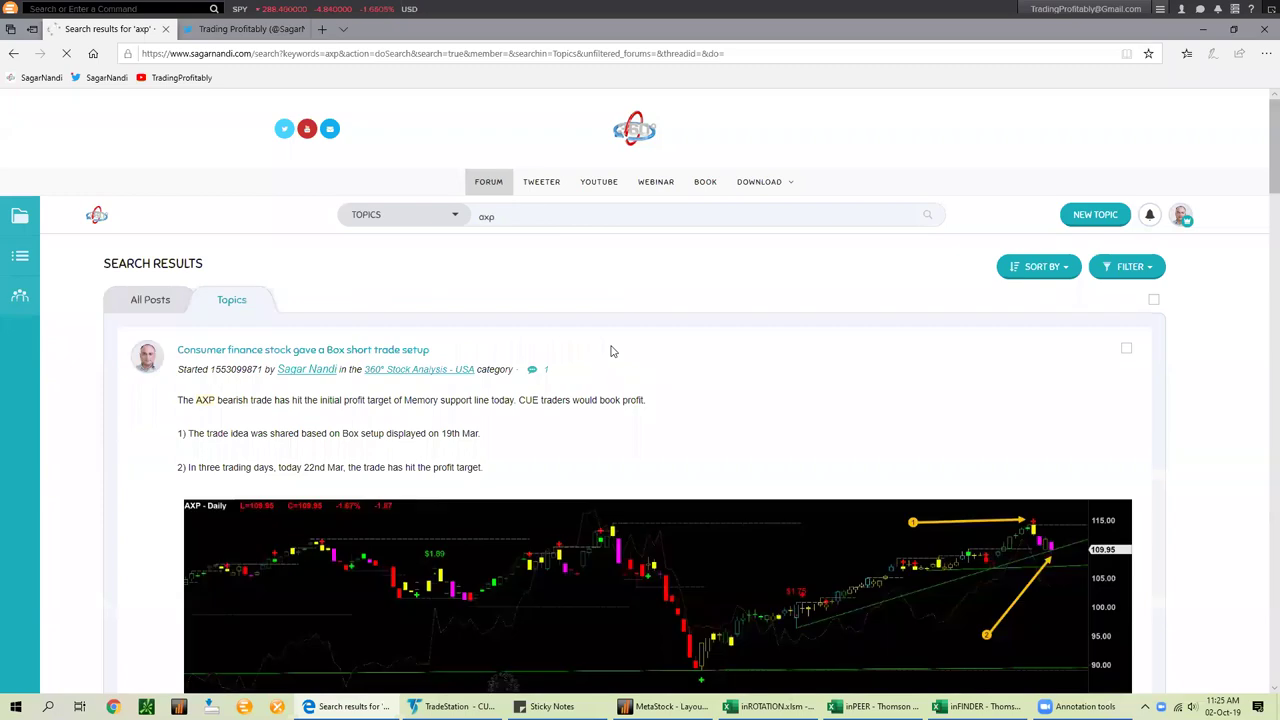
# Open the American Express, MasterCard, Visa comparison post and scroll down to its table
pyautogui.scroll(-1, 519, 370)
pyautogui.scroll(-12, 519, 370)
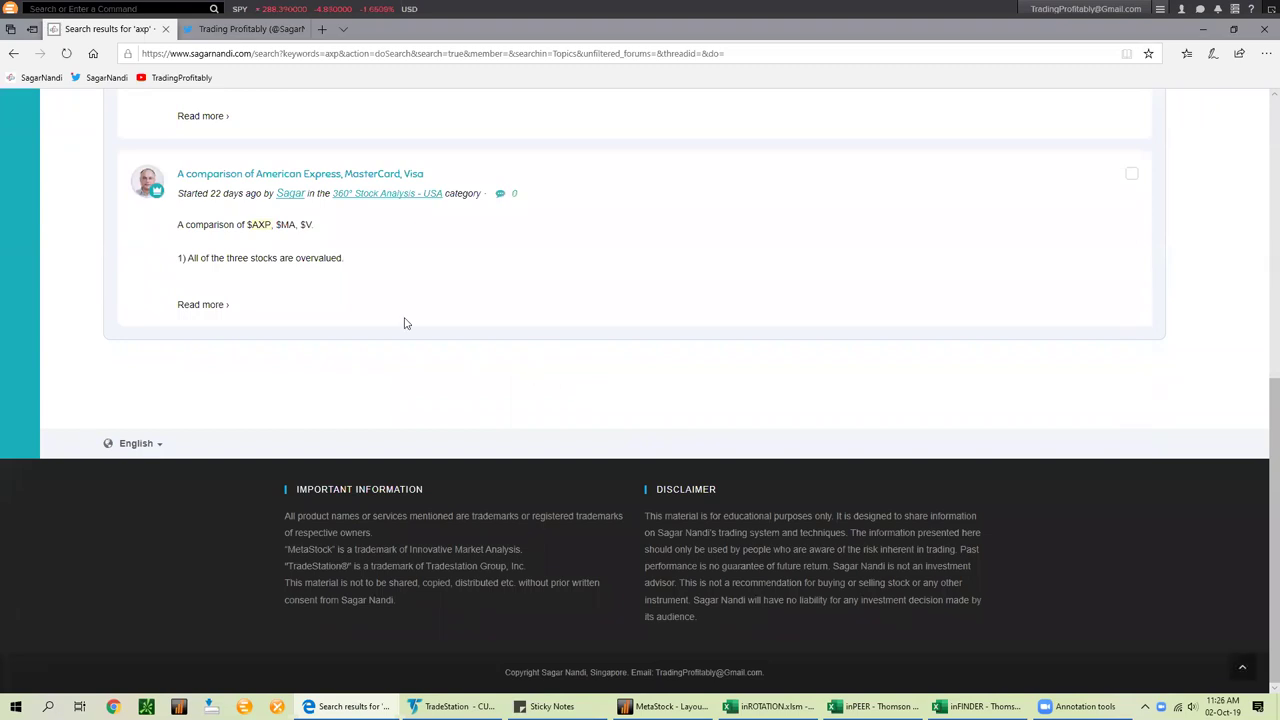
pyautogui.scroll(5, 363, 254)
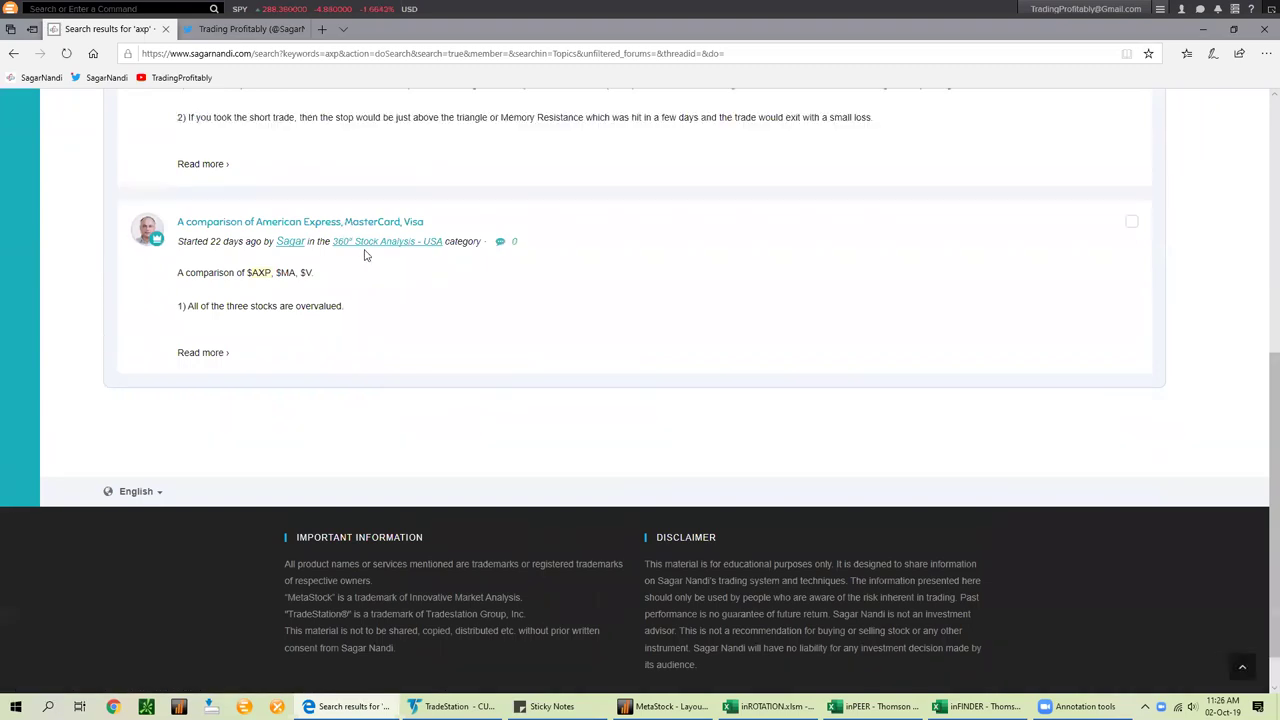
pyautogui.scroll(-5, 363, 251)
pyautogui.click(305, 178)
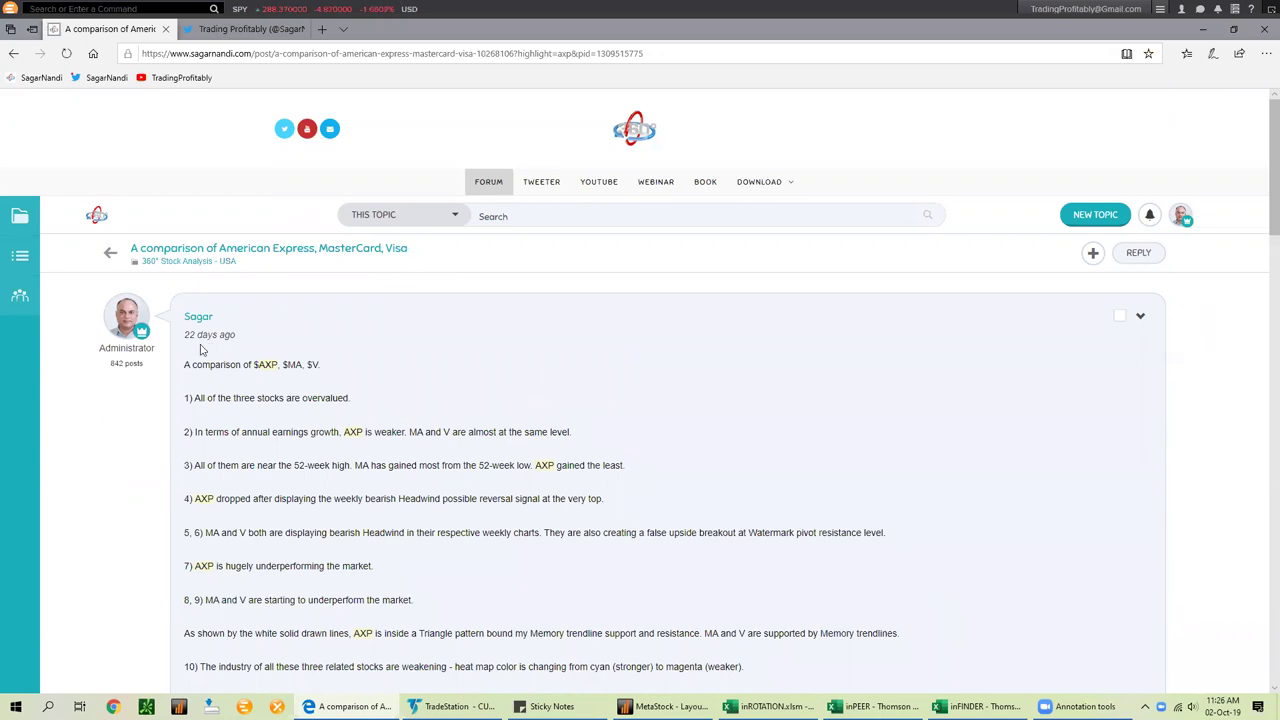
pyautogui.scroll(-1, 170, 335)
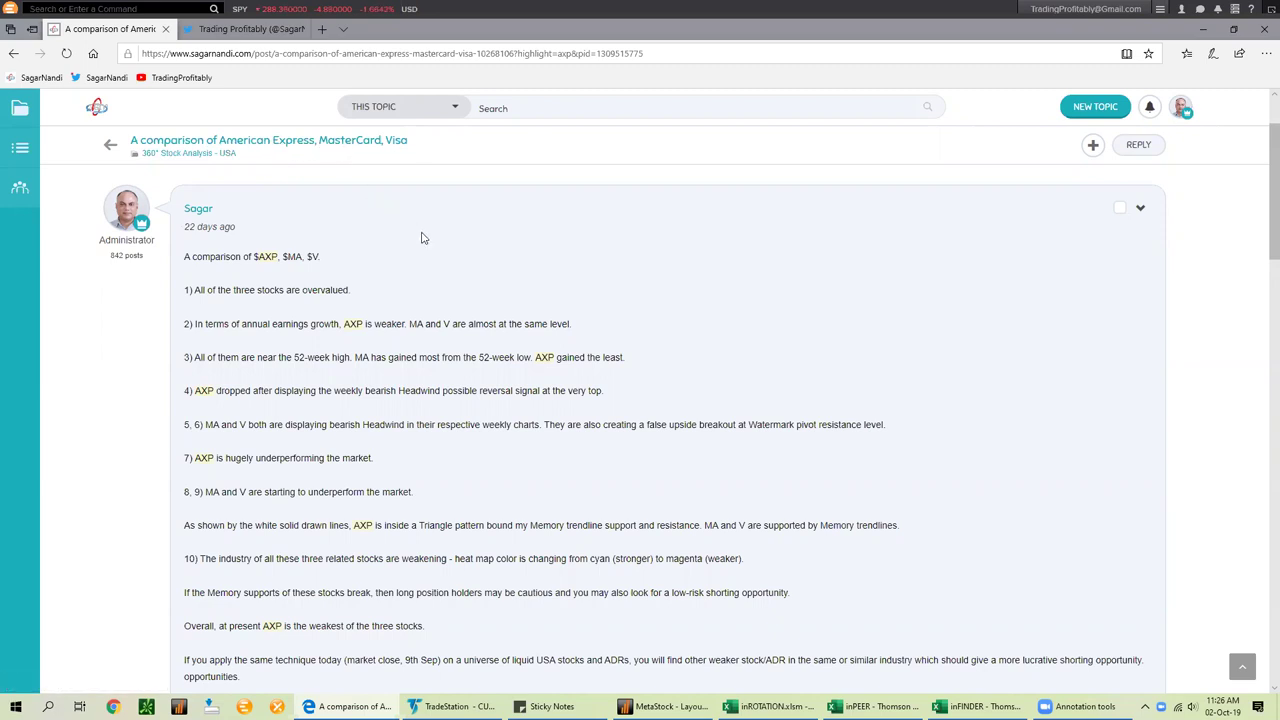
pyautogui.scroll(-5, 421, 237)
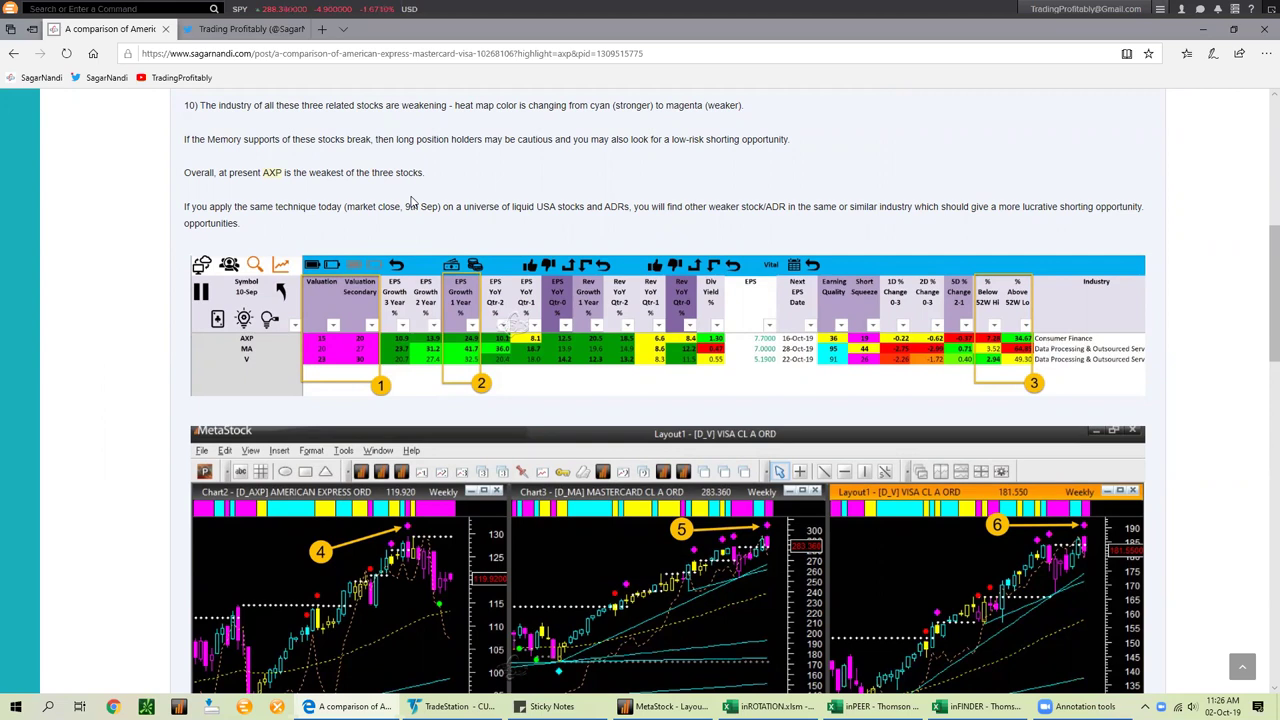
# Enlarge the heat-map table and point at its Valuation and EPS Growth columns
pyautogui.click(345, 318)
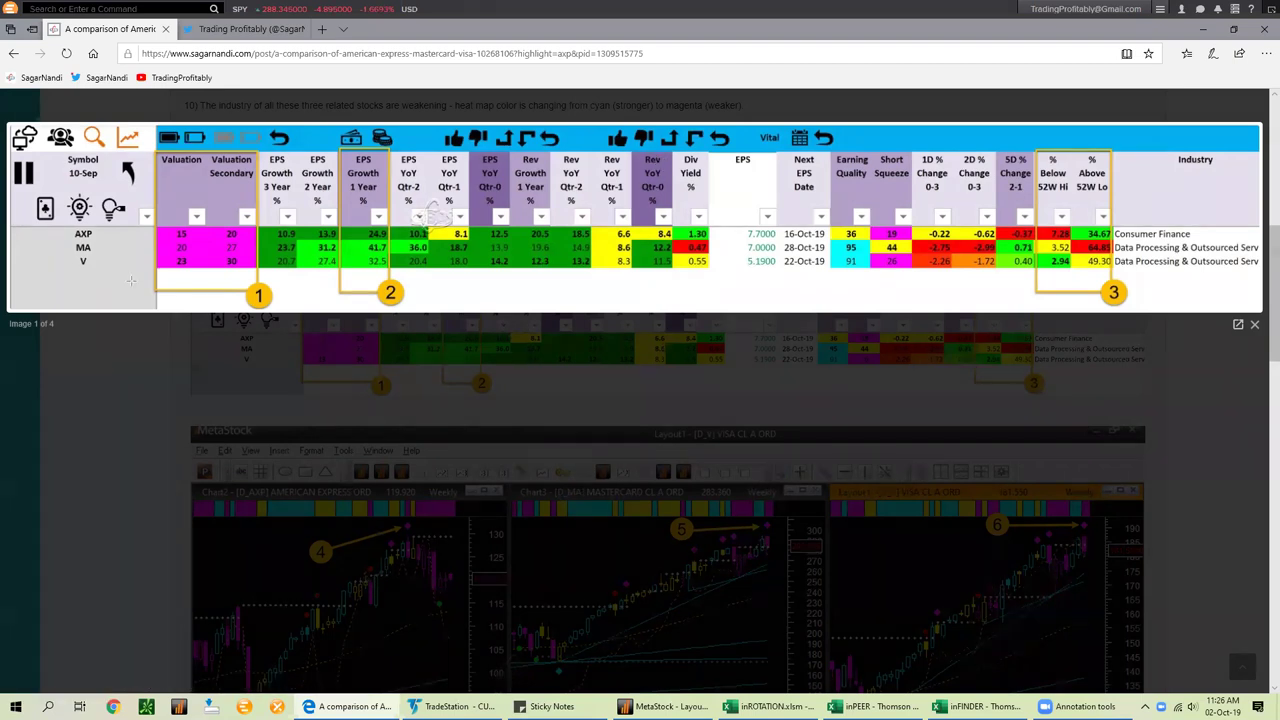
pyautogui.moveTo(82, 289); pyautogui.dragTo(155, 267)
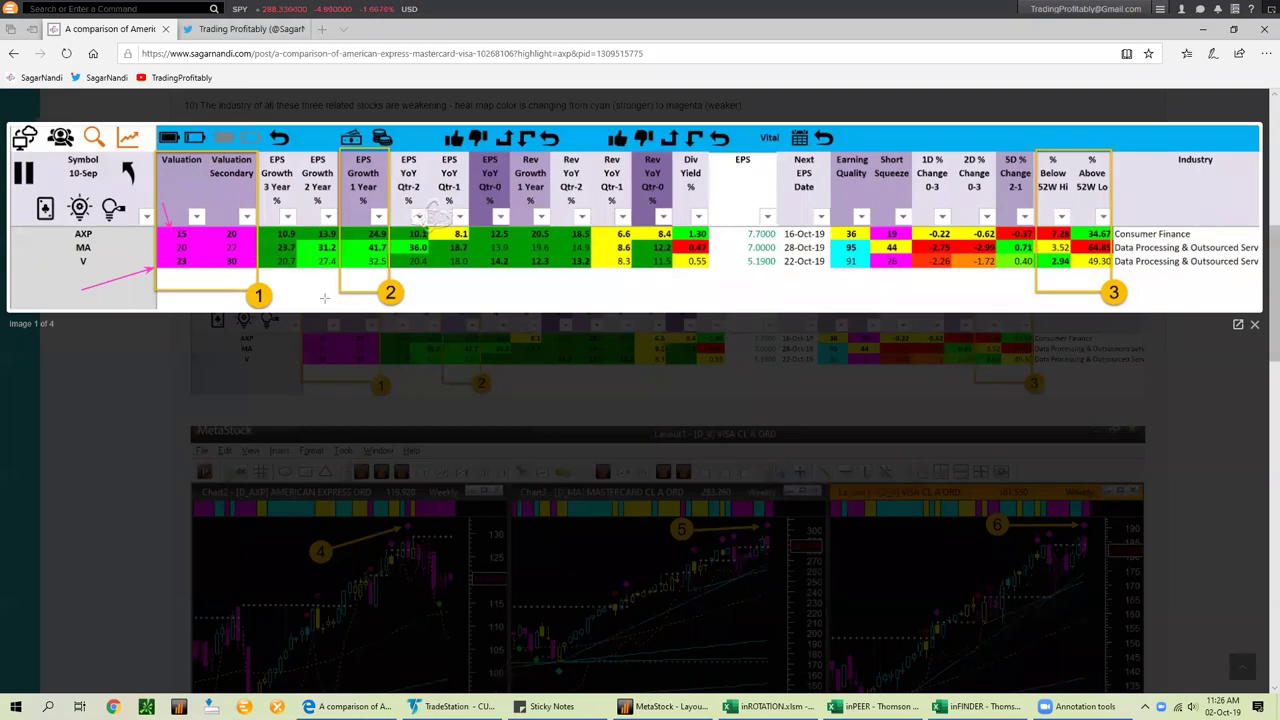
pyautogui.moveTo(326, 297); pyautogui.dragTo(365, 273)
pyautogui.moveTo(333, 145); pyautogui.dragTo(349, 173)
pyautogui.moveTo(283, 290); pyautogui.dragTo(322, 267)
pyautogui.moveTo(346, 206); pyautogui.dragTo(366, 231)
pyautogui.moveTo(273, 240); pyautogui.dragTo(388, 236)
# Mark the % Below 52W Hi column and AXP's value, erase, then advance to the next image
pyautogui.moveTo(1030, 193); pyautogui.dragTo(1052, 218)
pyautogui.moveTo(1063, 198); pyautogui.dragTo(1062, 228)
pyautogui.press('e')
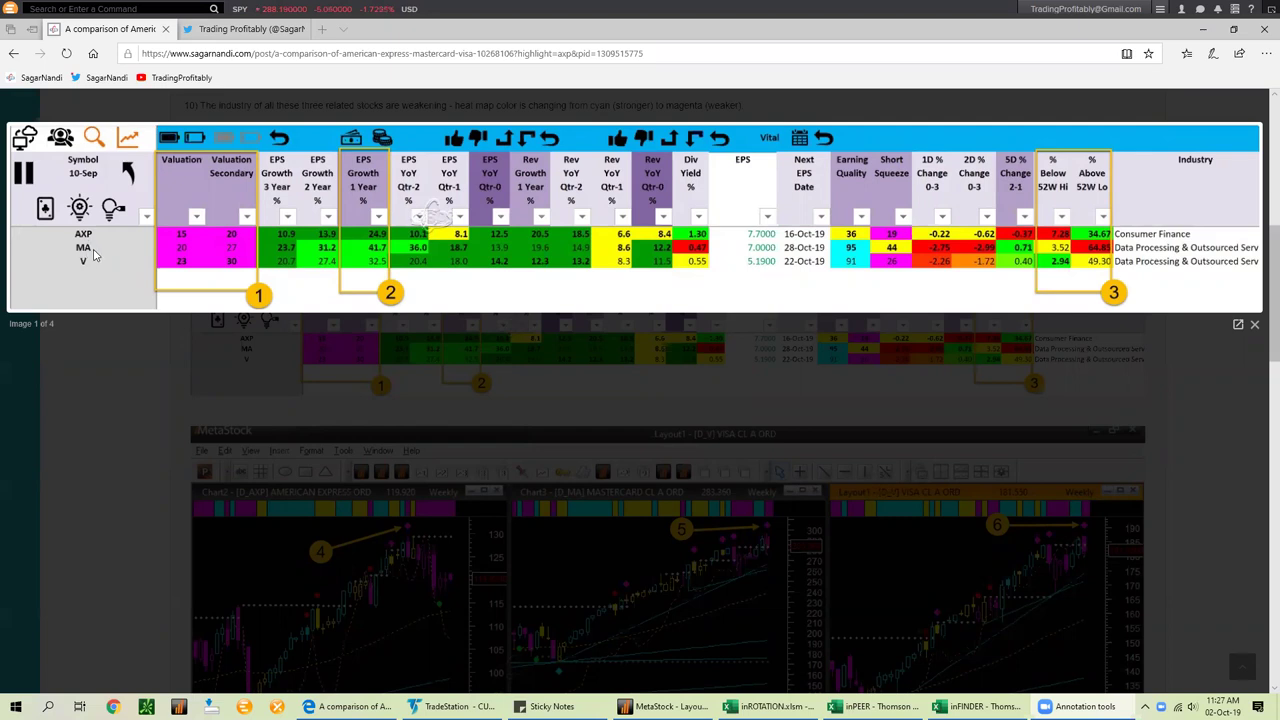
pyautogui.click(1240, 220)
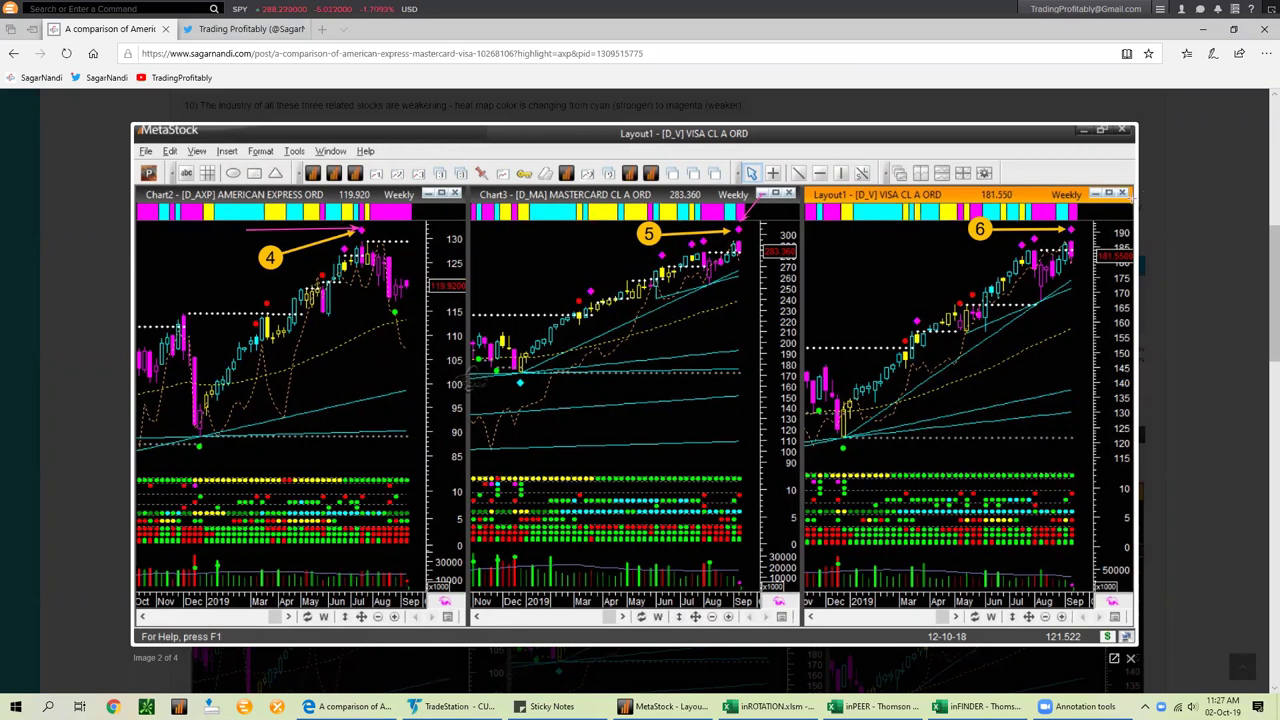
# Arrow Visa's weekly high and the latest weekly prices of AXP, MA and V, then erase
pyautogui.moveTo(1091, 197); pyautogui.dragTo(1077, 226)
pyautogui.moveTo(446, 259); pyautogui.dragTo(420, 281)
pyautogui.moveTo(764, 294); pyautogui.dragTo(745, 259)
pyautogui.moveTo(1103, 298); pyautogui.dragTo(1073, 259)
pyautogui.press('e')
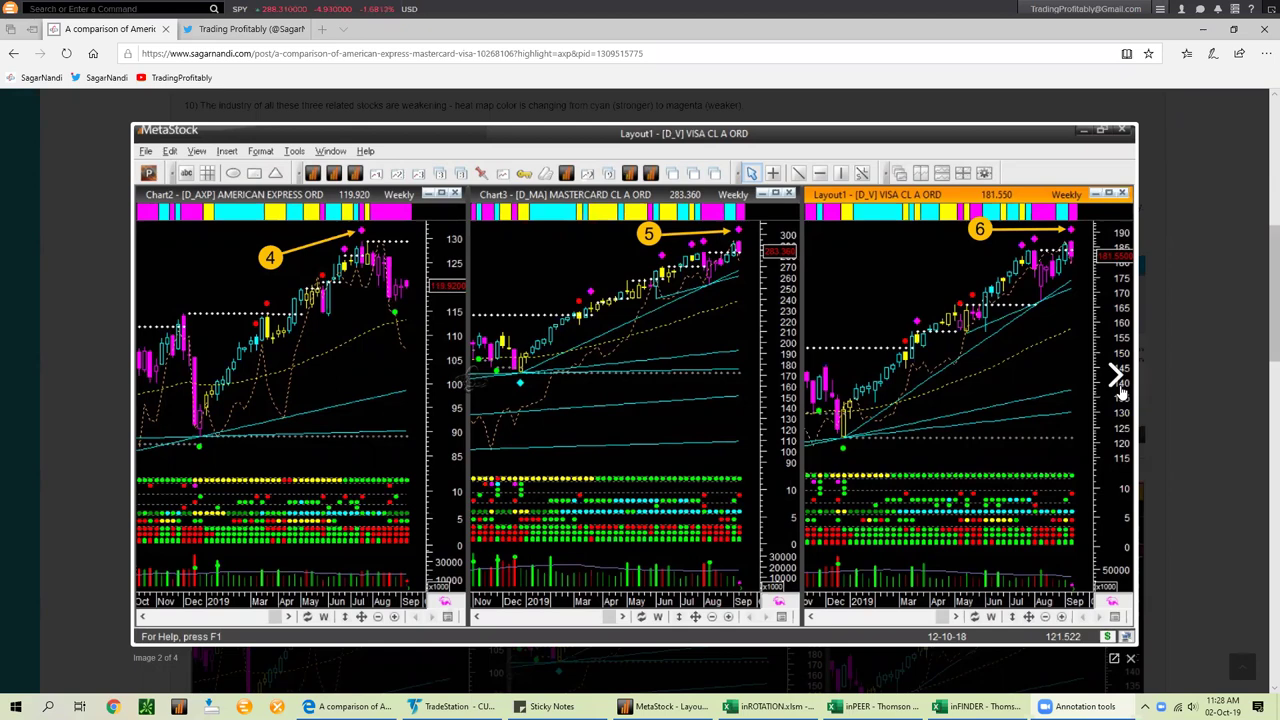
# Move to the daily charts image and mark MasterCard's trendlines plus Visa's trendline and high
pyautogui.click(1114, 387)
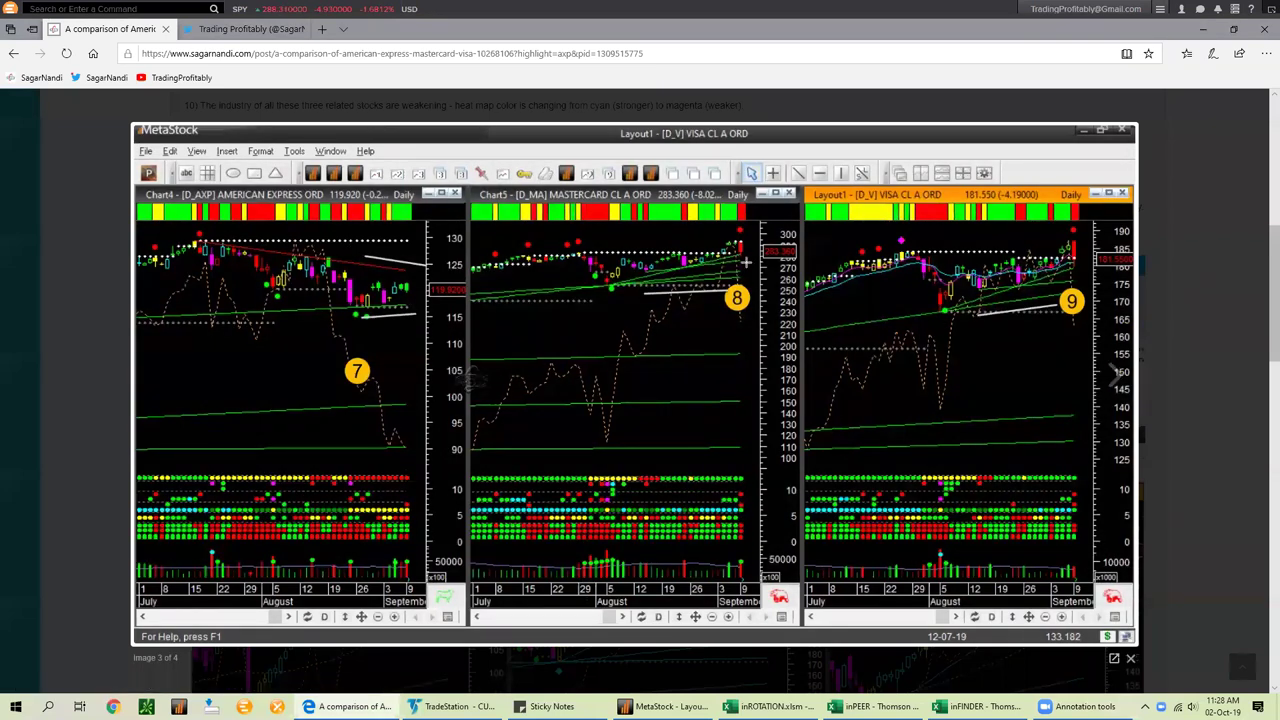
pyautogui.moveTo(654, 210); pyautogui.dragTo(746, 218)
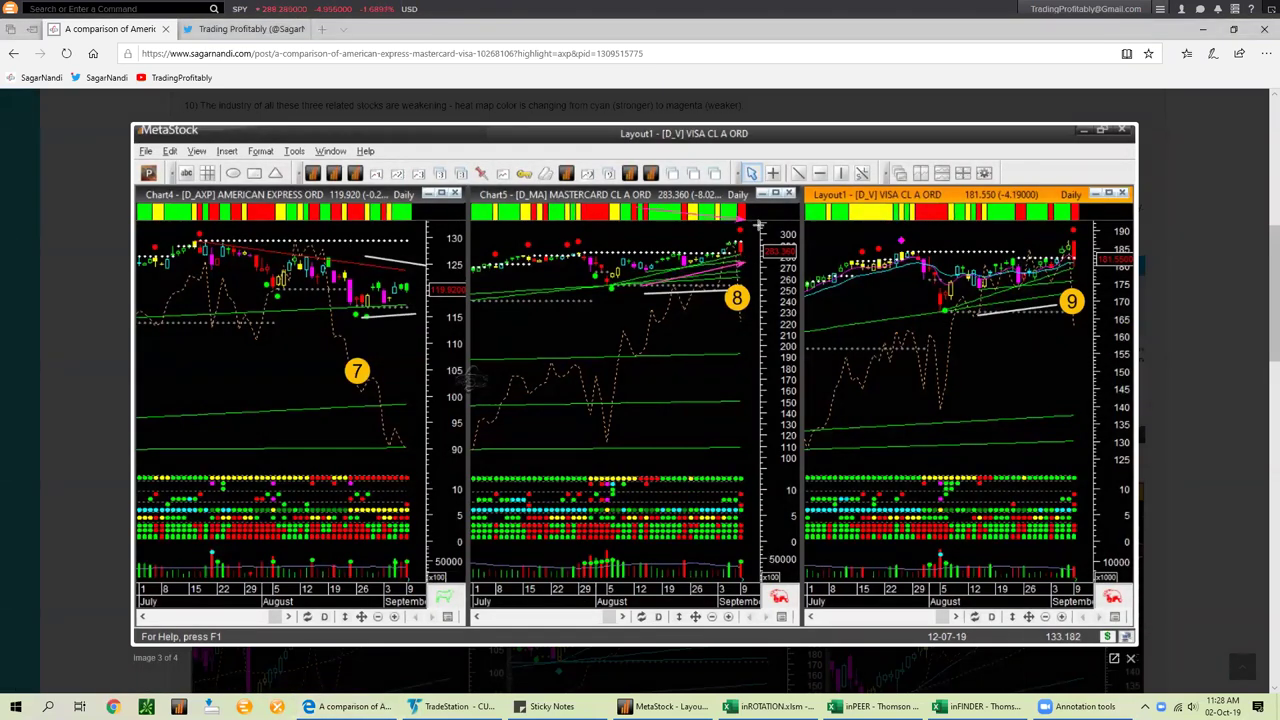
pyautogui.moveTo(984, 306); pyautogui.dragTo(1077, 272)
pyautogui.moveTo(957, 228); pyautogui.dragTo(1072, 238)
# Mark American Express's July high, support line and descending resistance, then erase all marks
pyautogui.moveTo(149, 245); pyautogui.dragTo(198, 210)
pyautogui.moveTo(258, 323); pyautogui.dragTo(412, 311)
pyautogui.moveTo(296, 253); pyautogui.dragTo(426, 268)
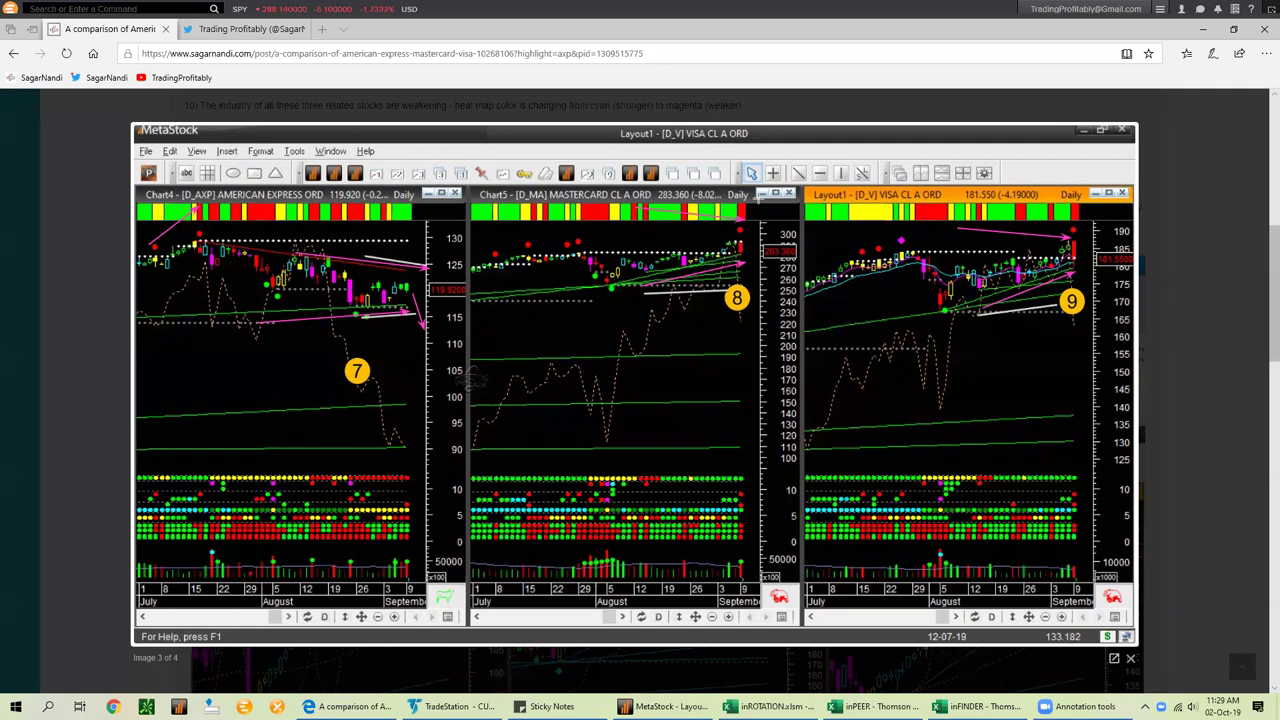
pyautogui.press('Escape')
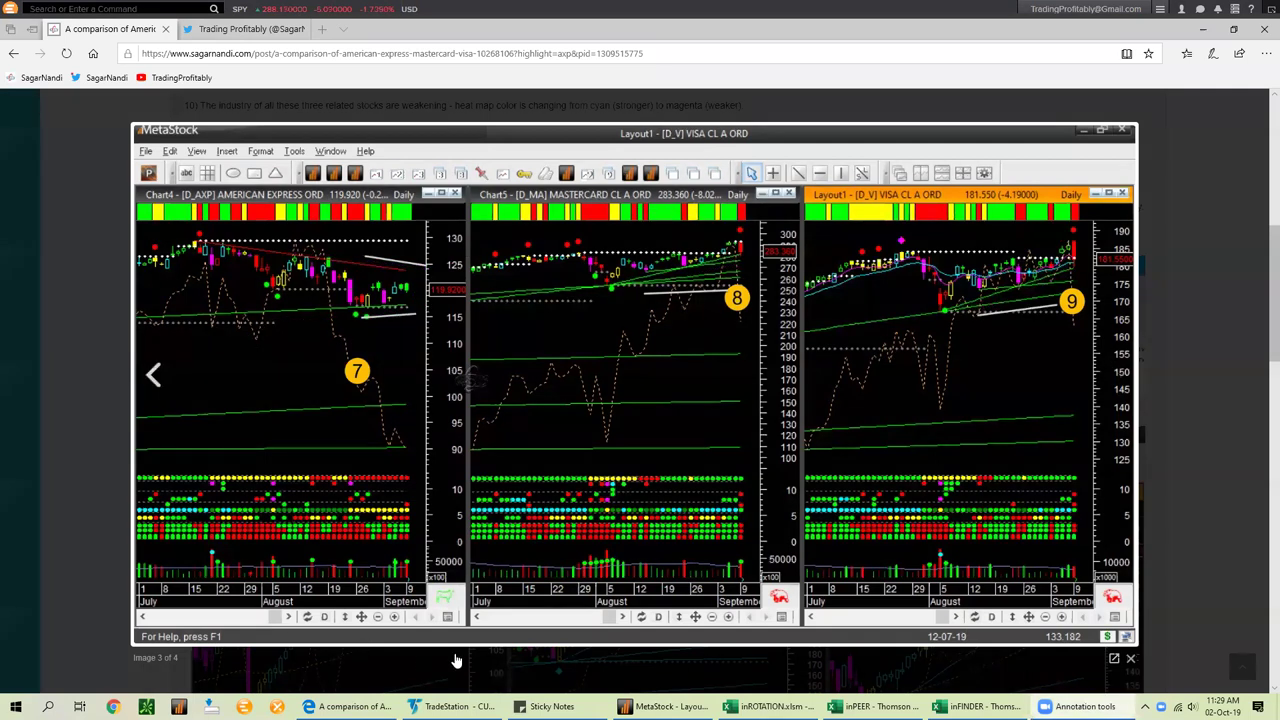
# Close the enlarged image, return to TradeStation and load AXP into both charts
pyautogui.click(192, 350)
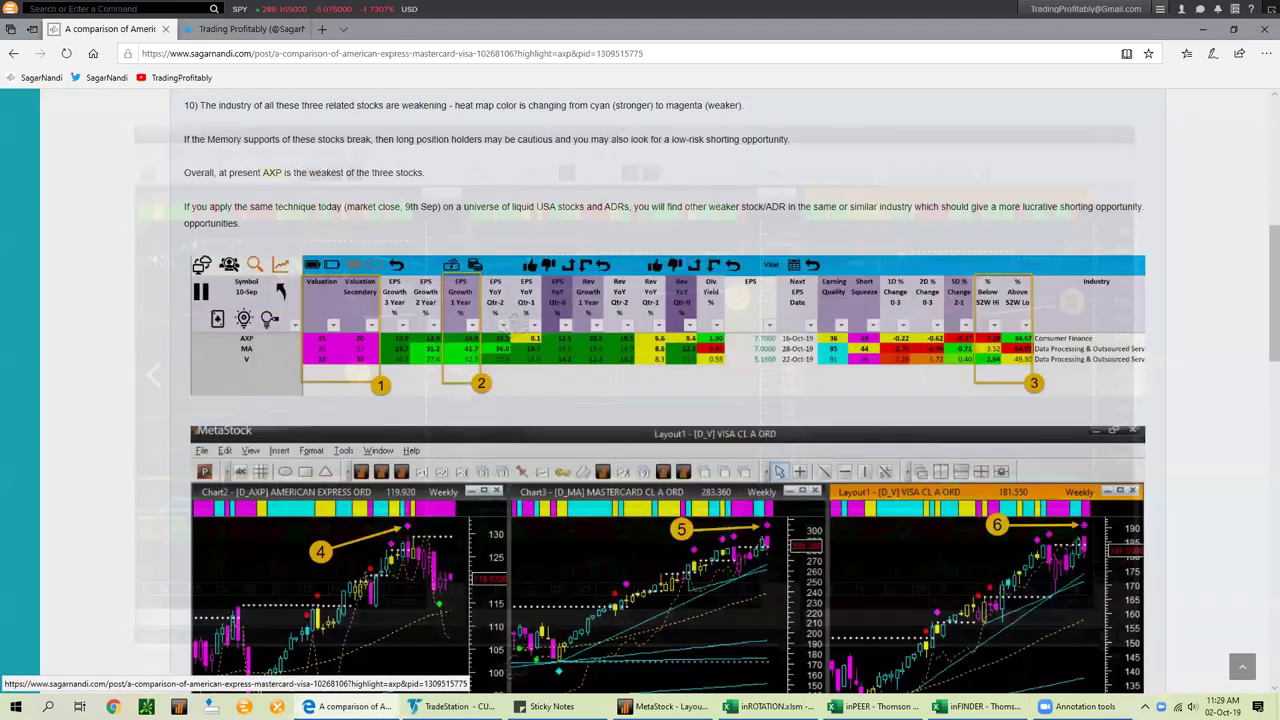
pyautogui.hotkey('alt', 'Tab')
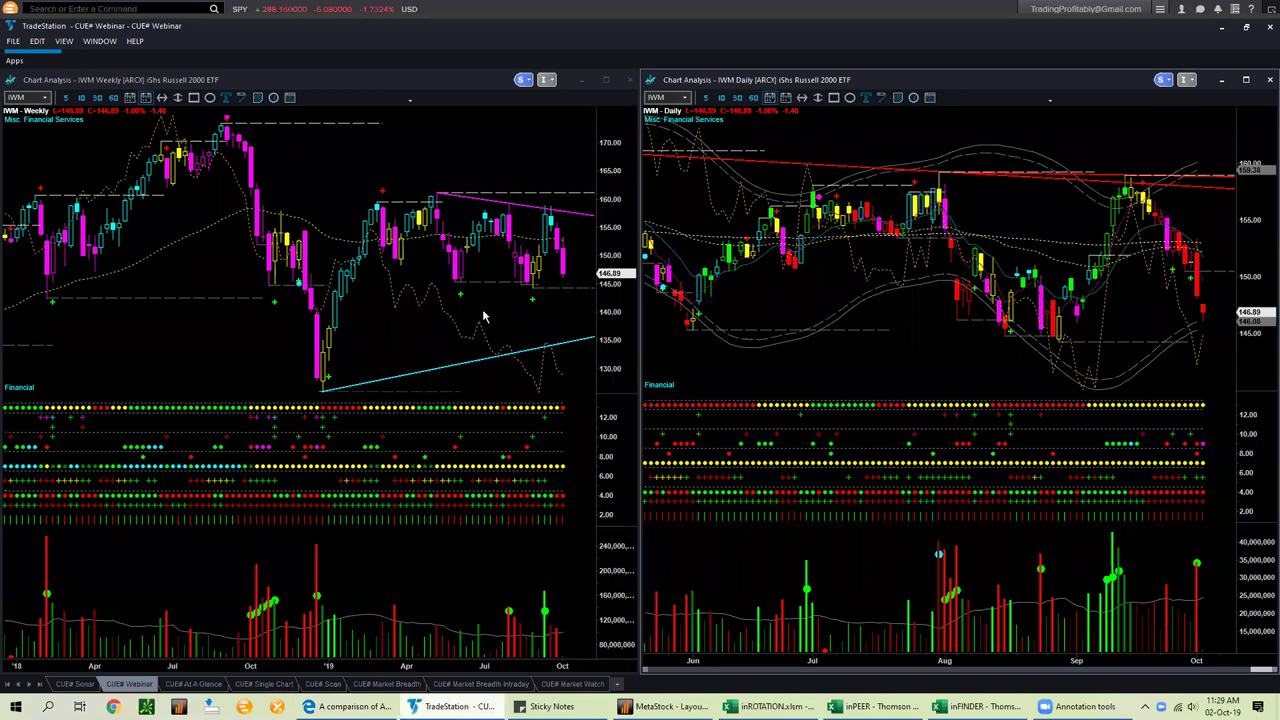
pyautogui.write('AXP')
pyautogui.press('Return')
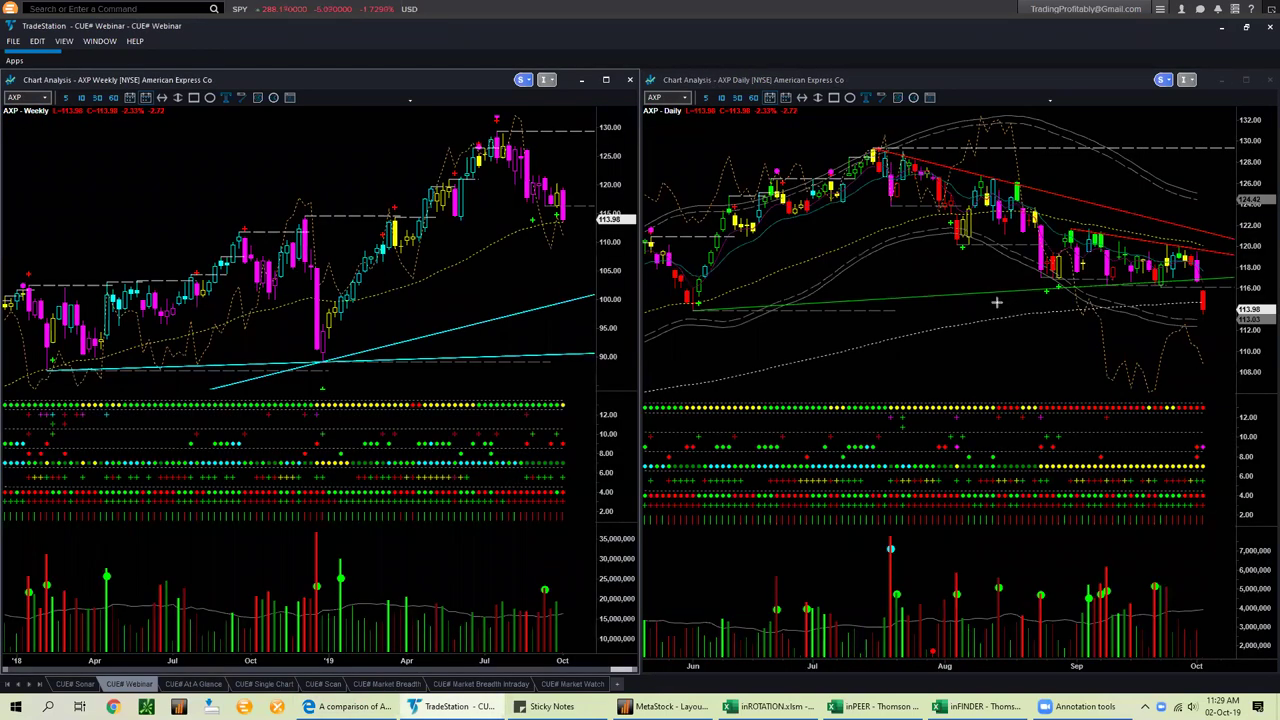
# Draw trendlines and arrows at AXP's latest daily drop, then clear them
pyautogui.moveTo(956, 298); pyautogui.dragTo(1233, 279)
pyautogui.moveTo(1108, 231); pyautogui.dragTo(1236, 252)
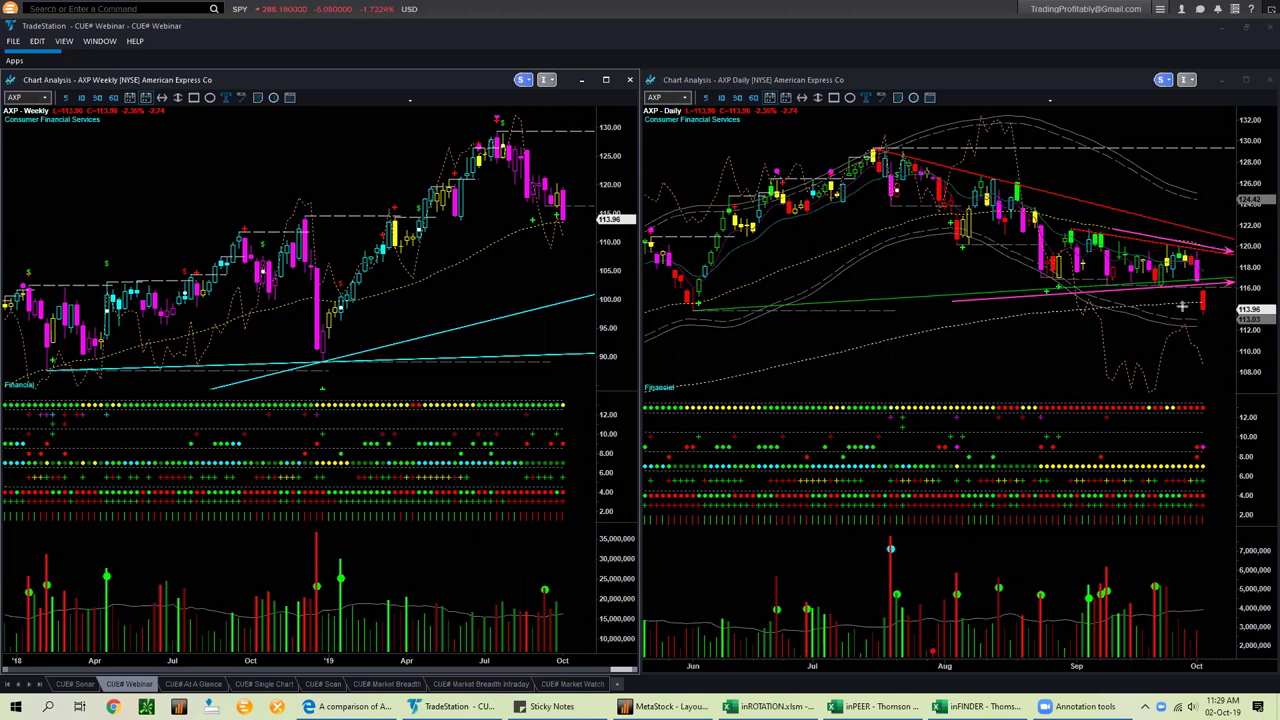
pyautogui.moveTo(1186, 285); pyautogui.dragTo(1198, 330)
pyautogui.moveTo(1080, 258); pyautogui.dragTo(1112, 274)
pyautogui.moveTo(1211, 285); pyautogui.dragTo(1228, 326)
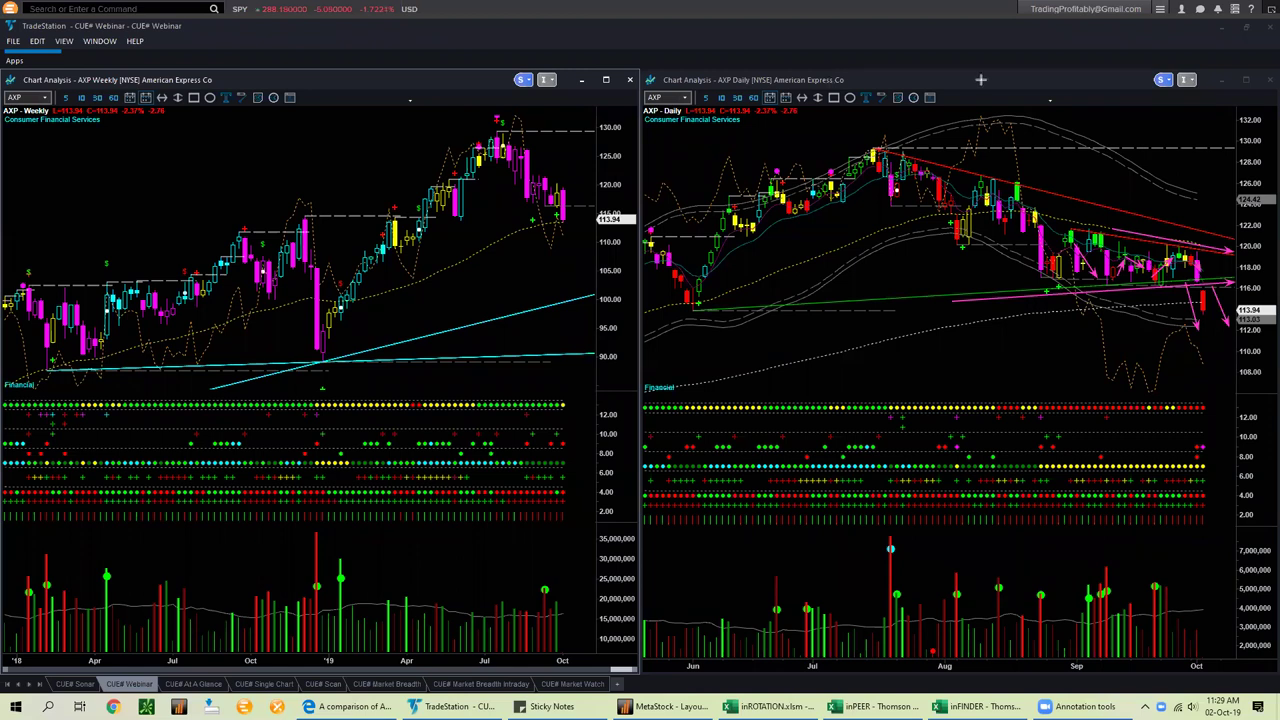
pyautogui.press('Escape')
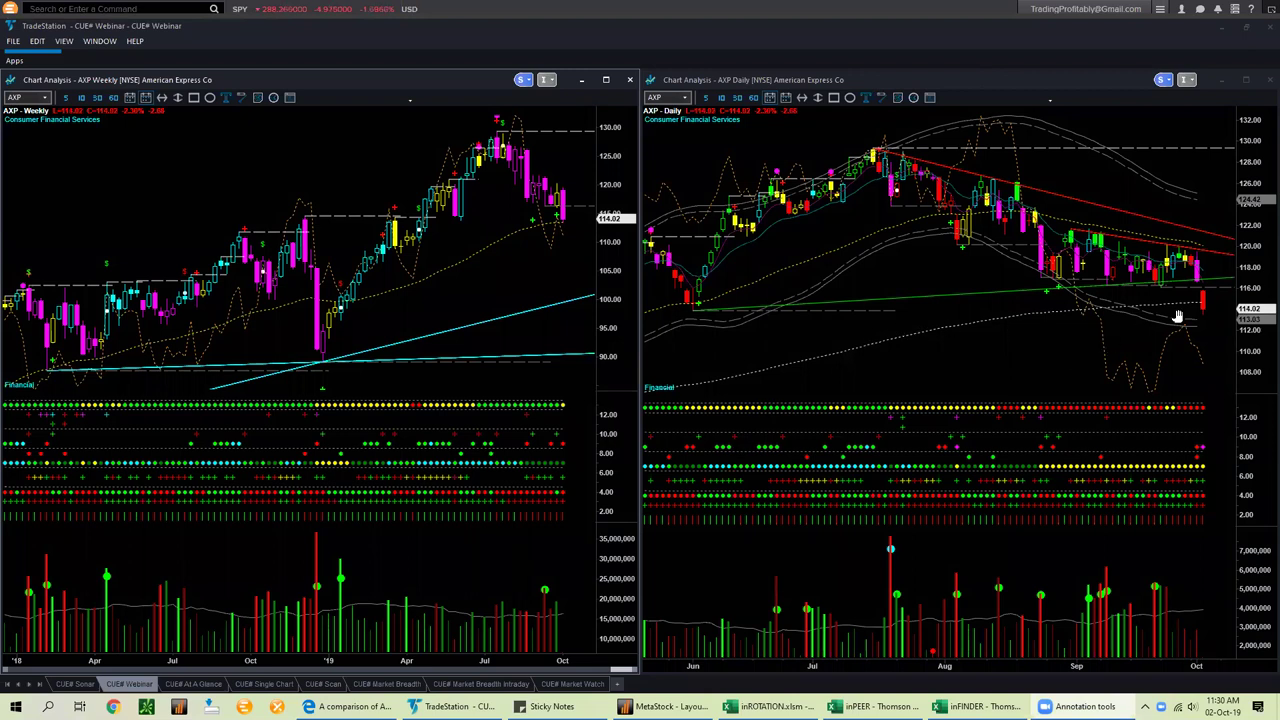
pyautogui.click(350, 706)
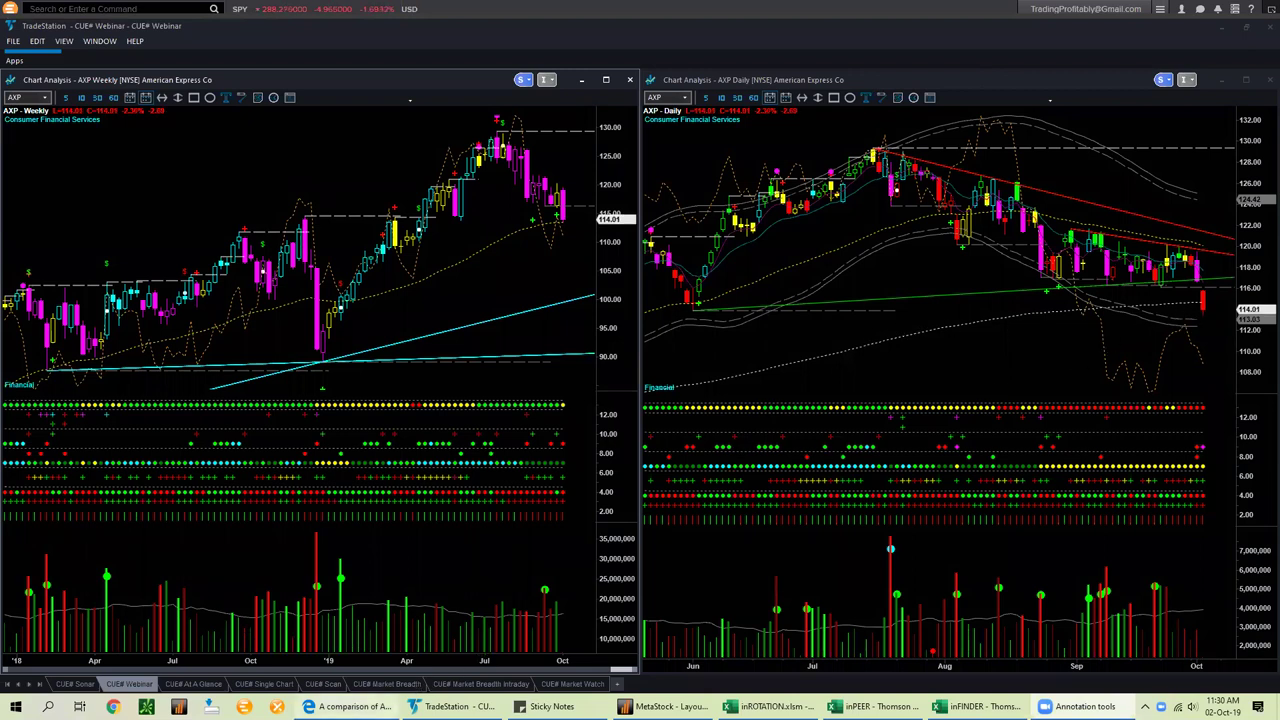
# Browse All Categories and open the latest 'NKE is giving a Headwind technical short setup' post
pyautogui.scroll(5, 120, 236)
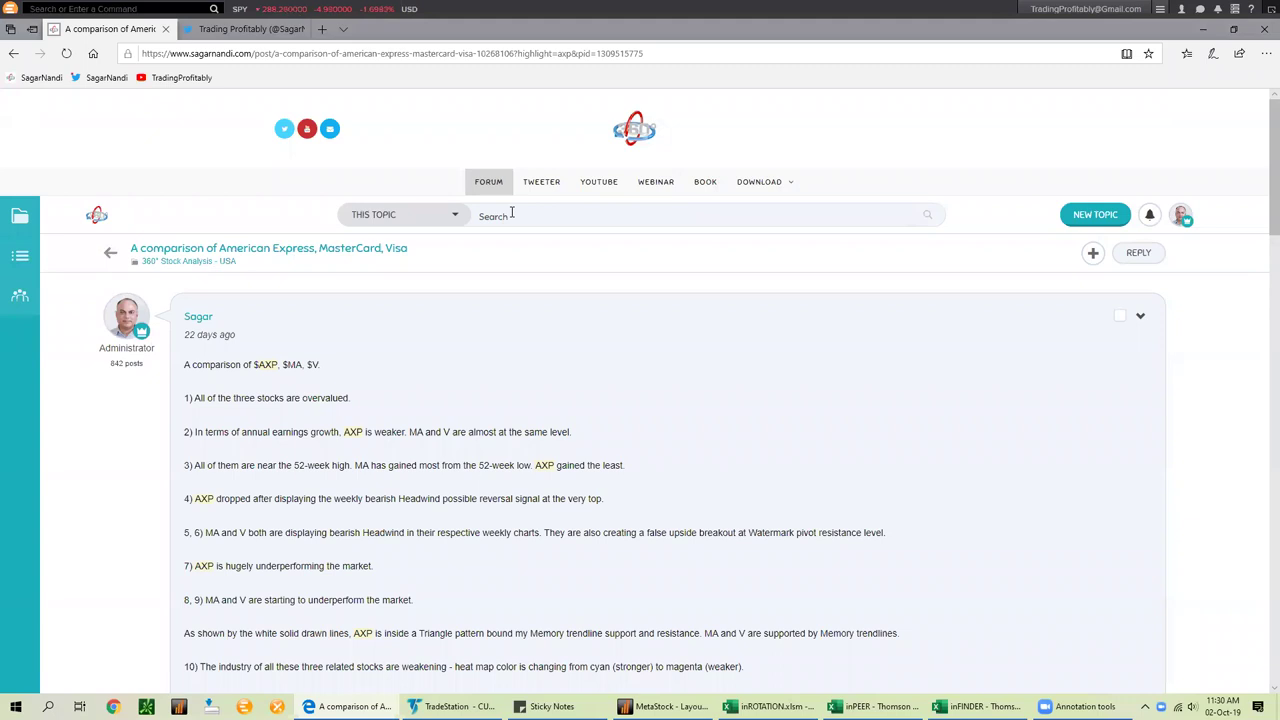
pyautogui.click(455, 216)
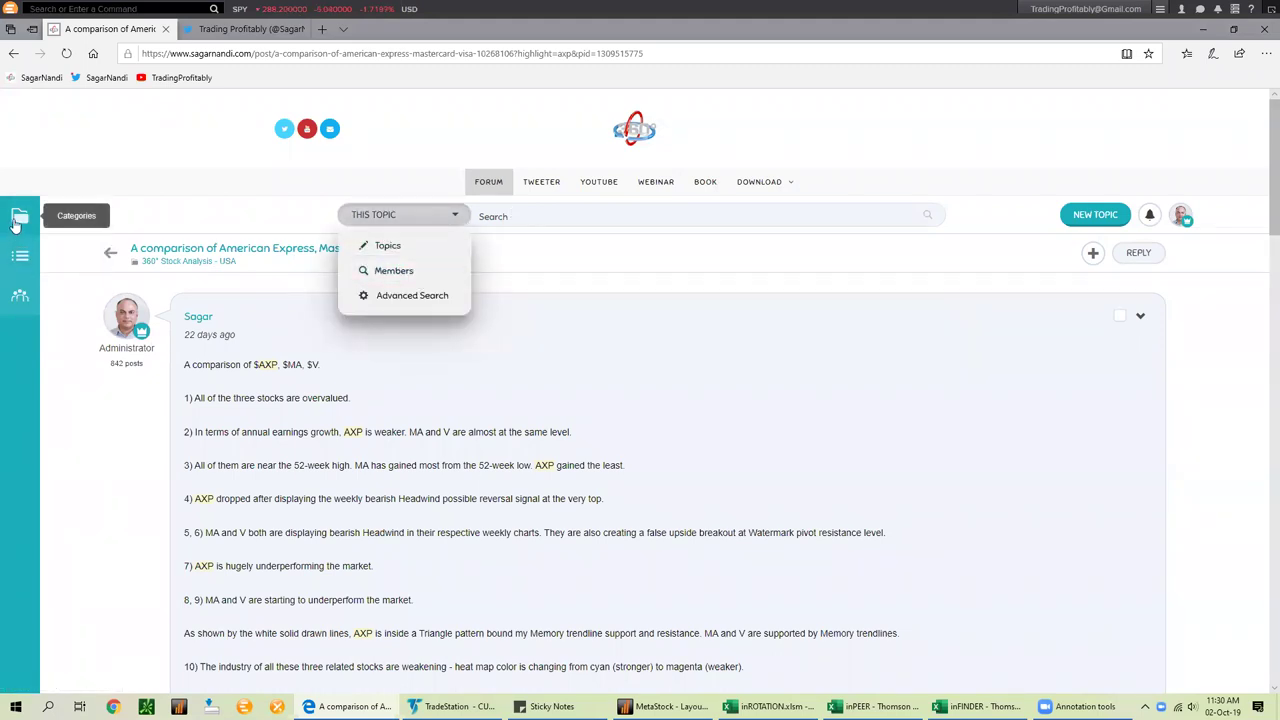
pyautogui.click(16, 224)
pyautogui.click(80, 221)
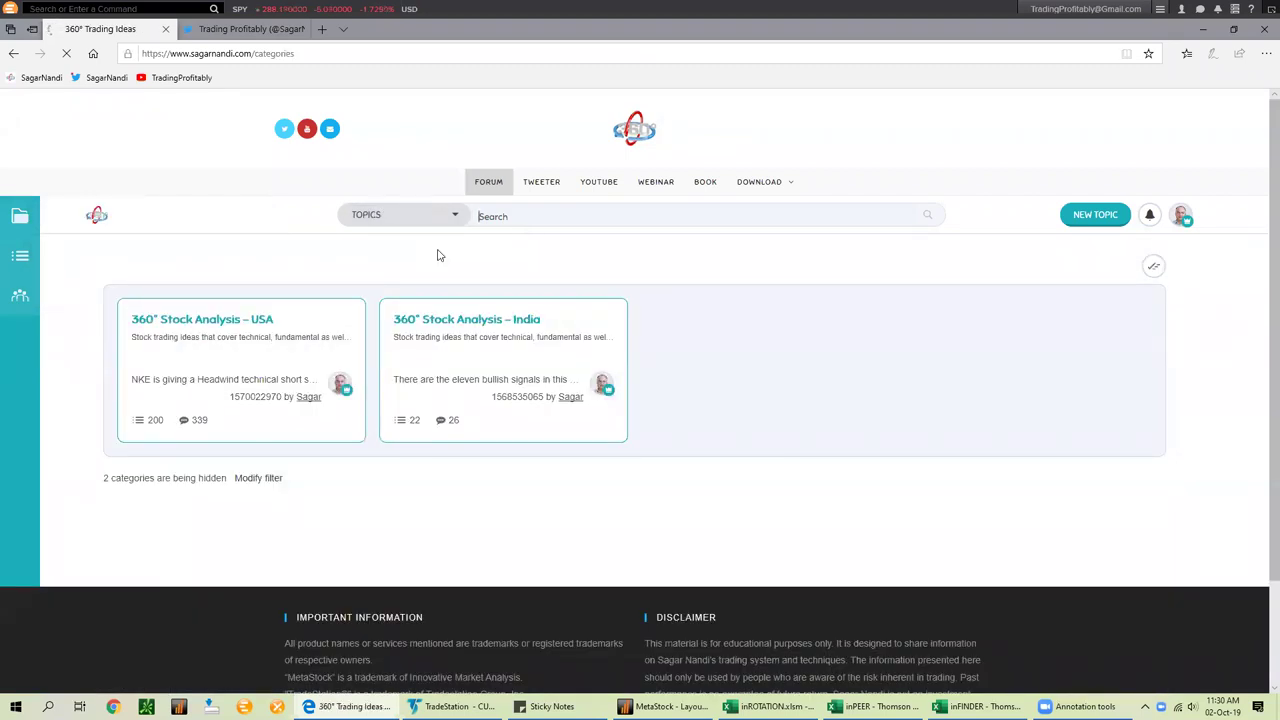
pyautogui.click(216, 384)
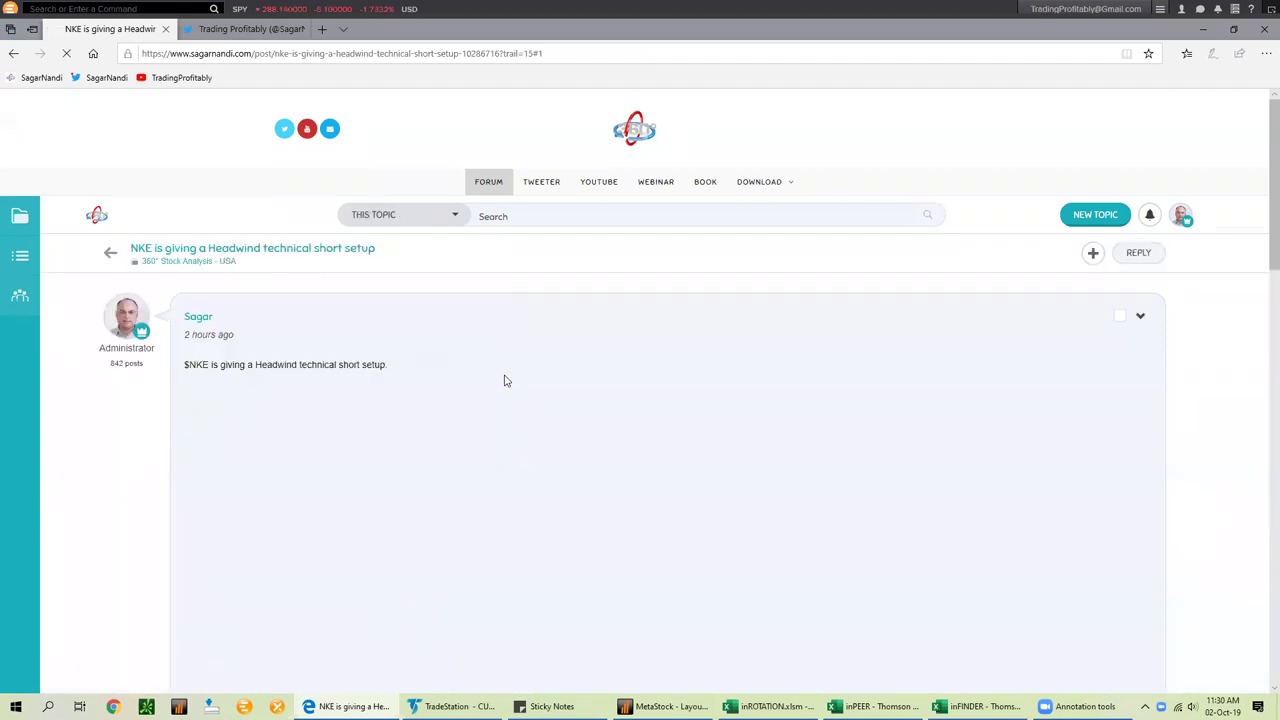
pyautogui.scroll(-1, 500, 359)
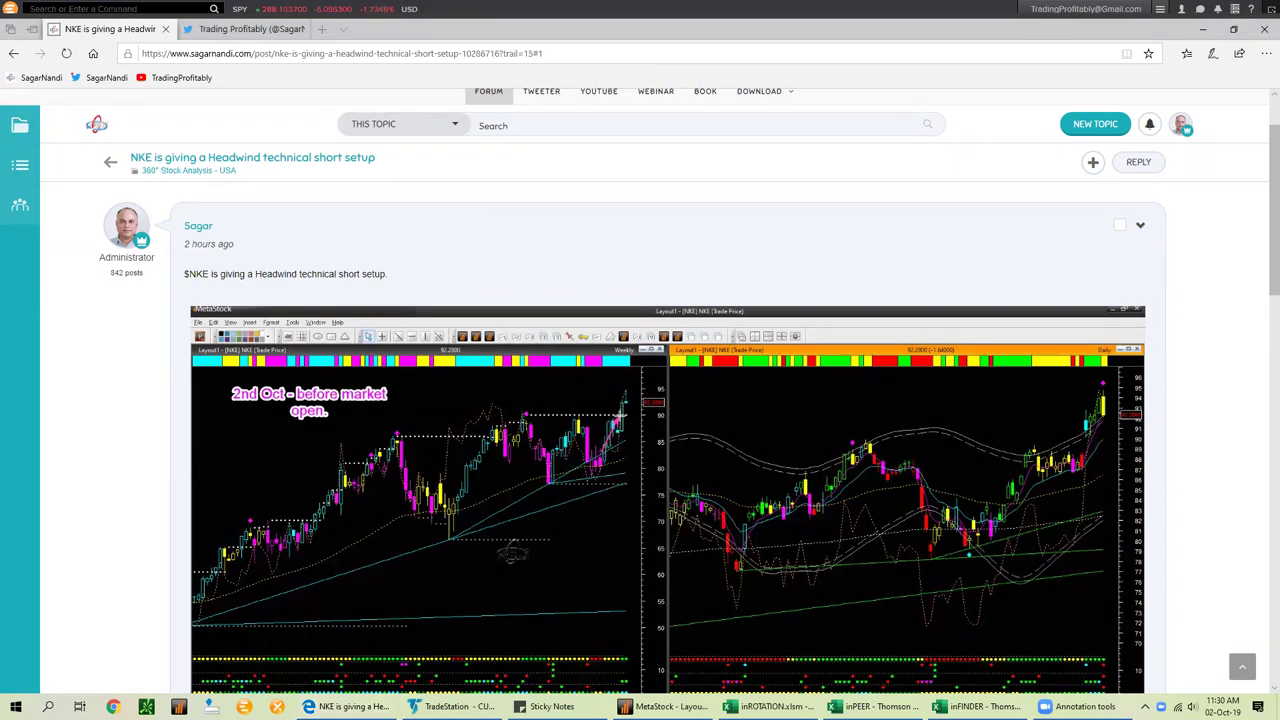
pyautogui.moveTo(639, 382)
pyautogui.mouseDown()
pyautogui.moveTo(632, 397)
pyautogui.moveTo(621, 391)
pyautogui.mouseUp()
pyautogui.moveTo(1077, 455); pyautogui.dragTo(1084, 432)
pyautogui.moveTo(1028, 395); pyautogui.dragTo(1085, 418)
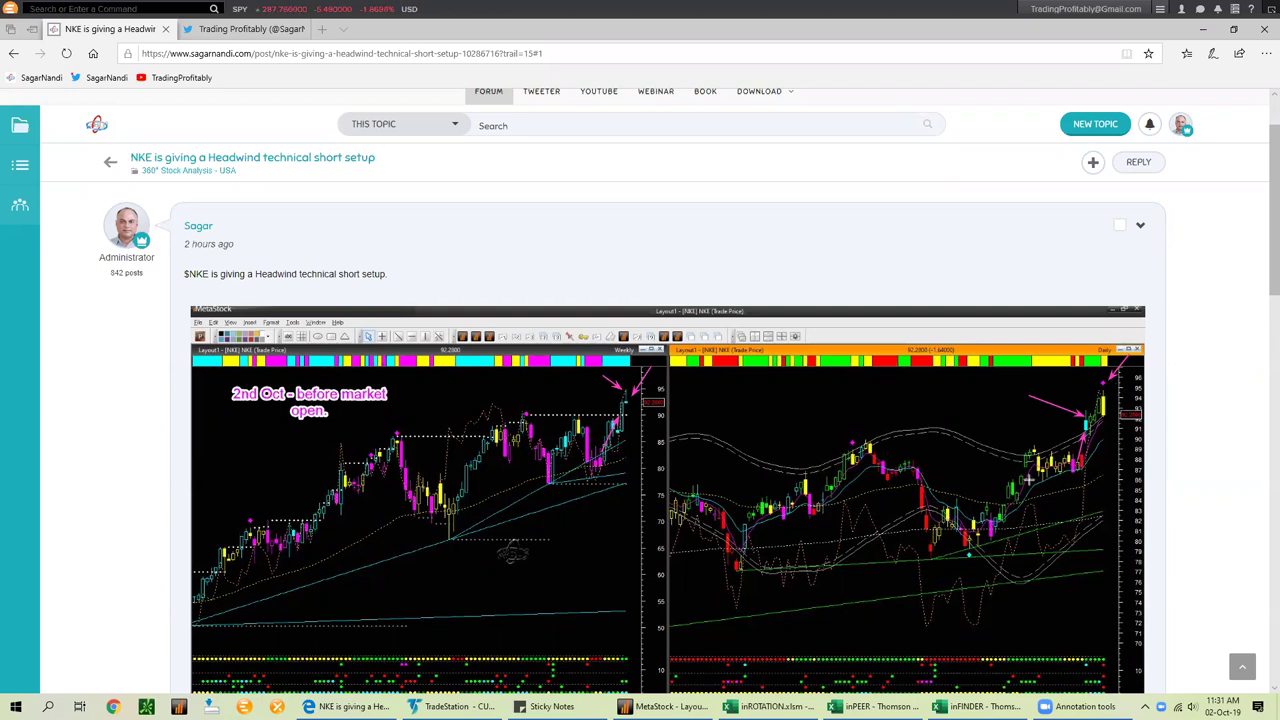
pyautogui.moveTo(940, 600); pyautogui.dragTo(967, 560)
pyautogui.moveTo(1023, 485); pyautogui.dragTo(1036, 458)
pyautogui.moveTo(1006, 585); pyautogui.dragTo(976, 558)
pyautogui.moveTo(839, 400); pyautogui.dragTo(855, 435)
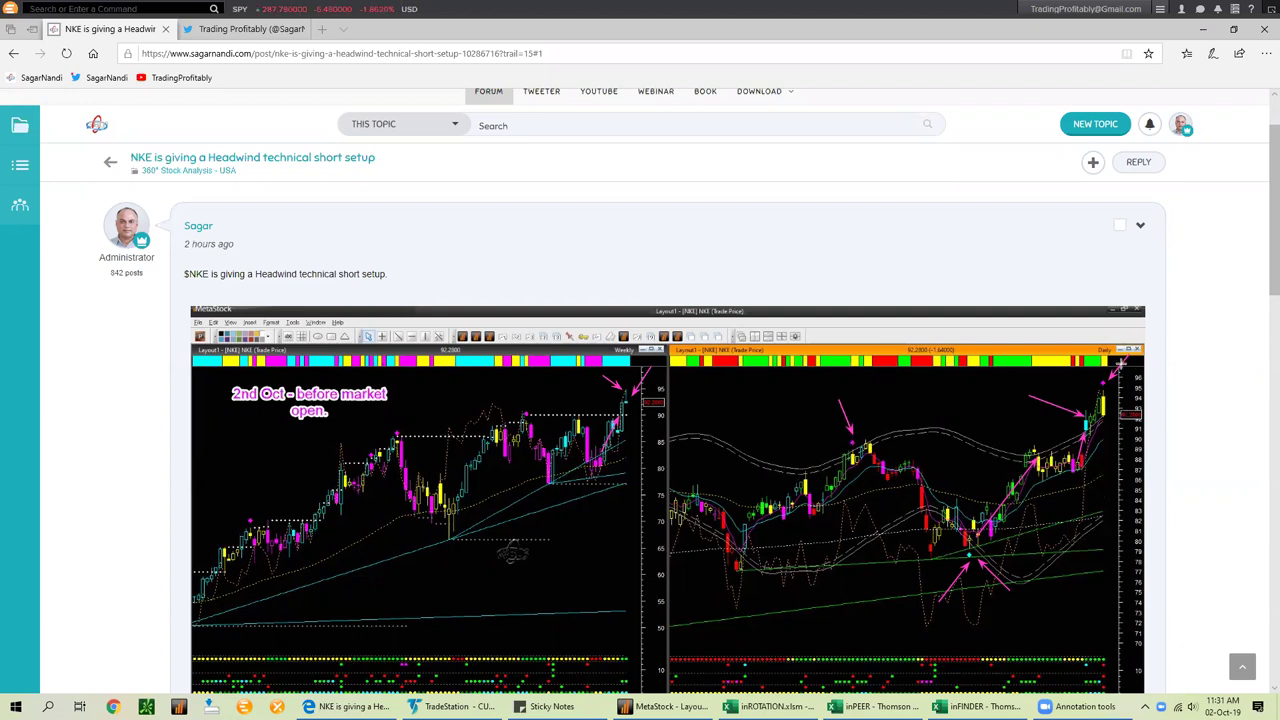
pyautogui.moveTo(1106, 338); pyautogui.dragTo(1105, 370)
pyautogui.press('e')
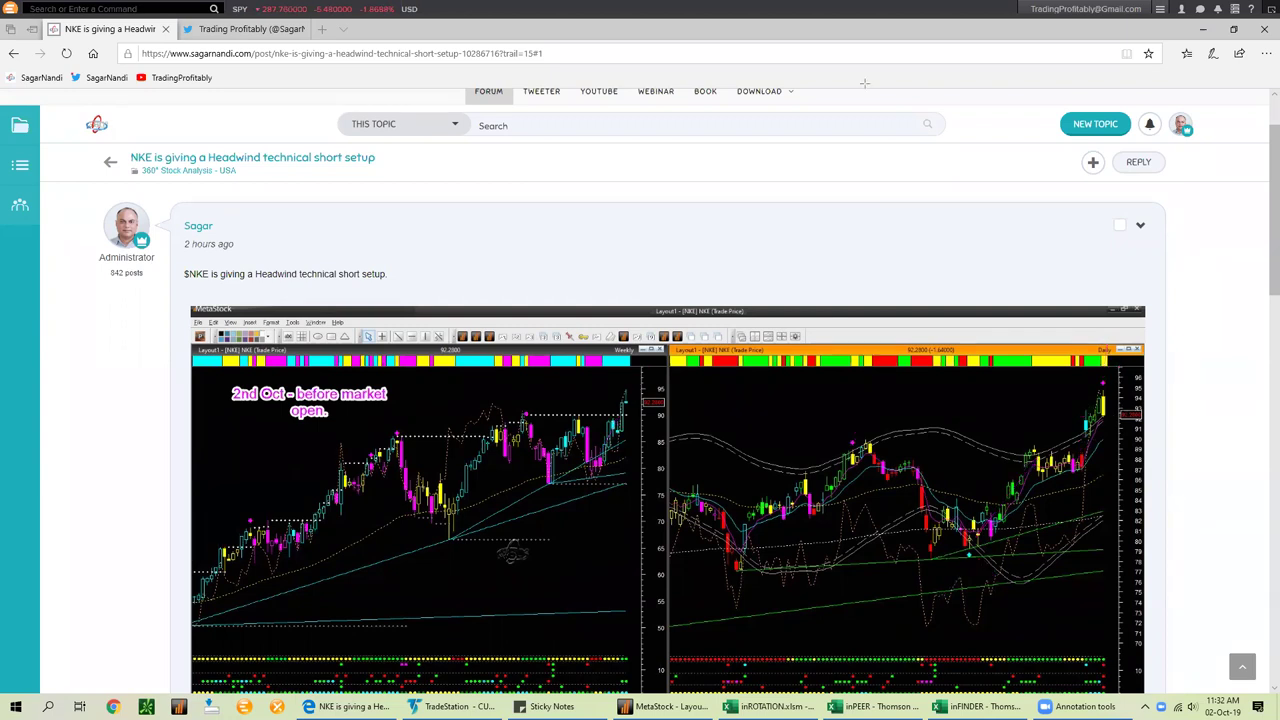
pyautogui.press('Escape')
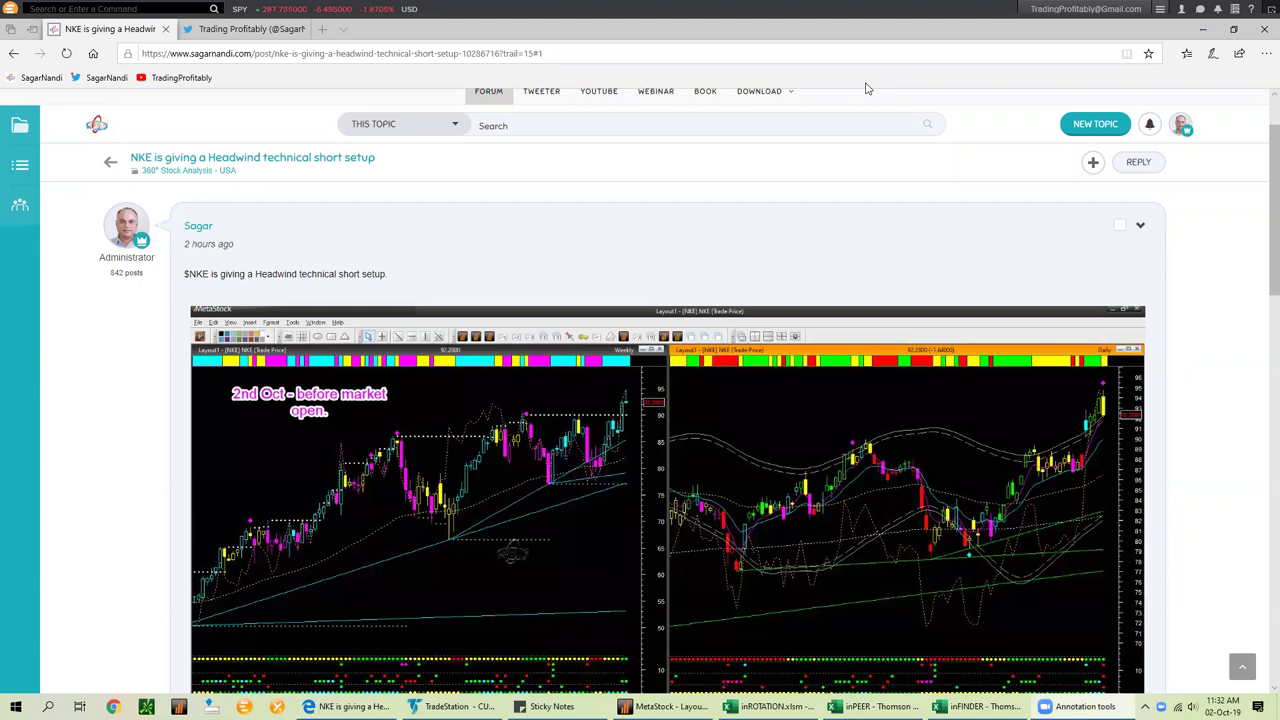
# Scroll to NKE's rank strip and point arrows at the 1D rank 119, M3 rank 134 and Pace 1D 36
pyautogui.scroll(-2, 660, 245)
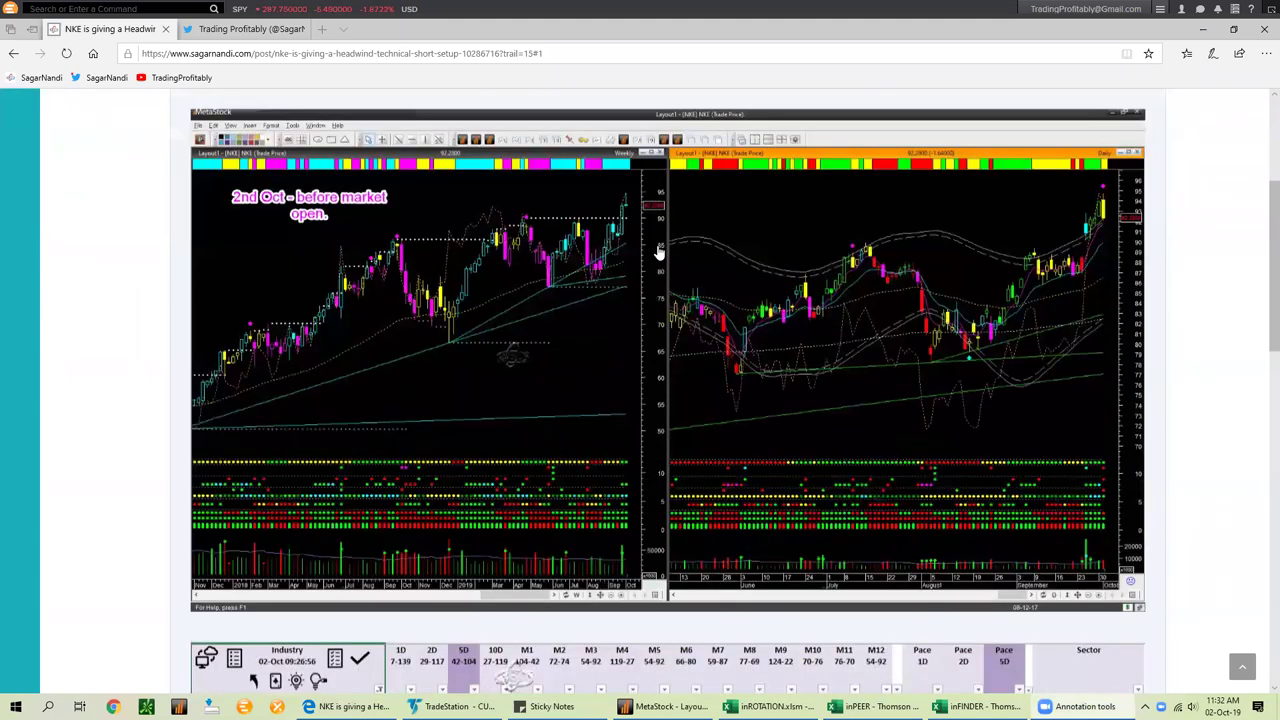
pyautogui.scroll(-1, 440, 428)
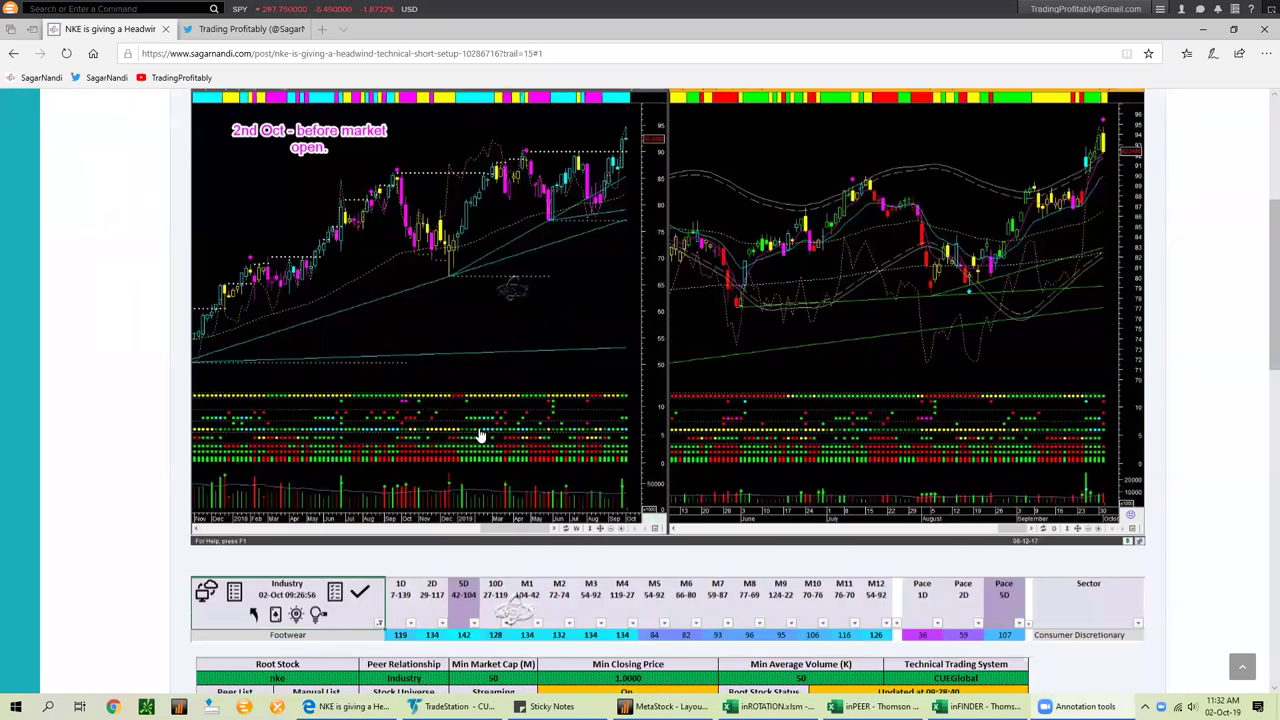
pyautogui.scroll(-3, 480, 436)
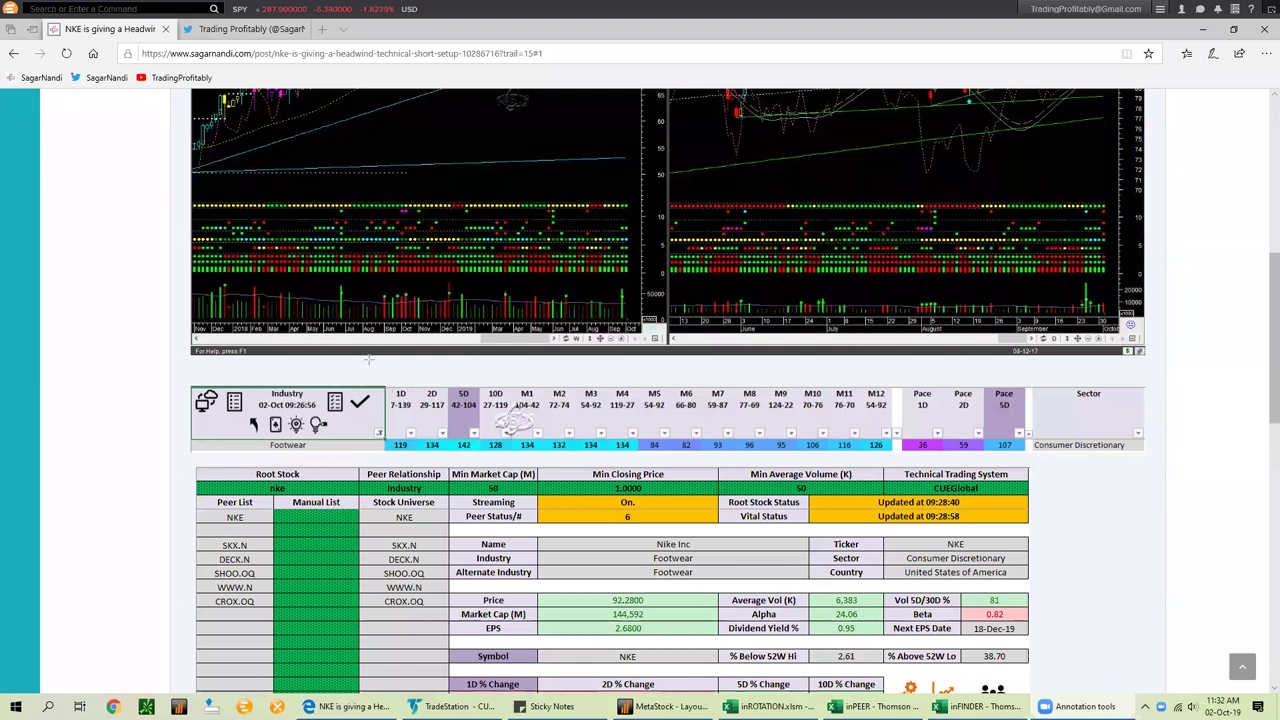
pyautogui.moveTo(368, 360); pyautogui.dragTo(393, 400)
pyautogui.moveTo(402, 426); pyautogui.dragTo(403, 405)
pyautogui.moveTo(360, 469); pyautogui.dragTo(388, 451)
pyautogui.press('Escape')
pyautogui.moveTo(657, 458); pyautogui.dragTo(417, 456)
pyautogui.moveTo(895, 388); pyautogui.dragTo(913, 438)
# Scroll to the NKE data table image in the forum post and enlarge it
pyautogui.scroll(2, 670, 250)
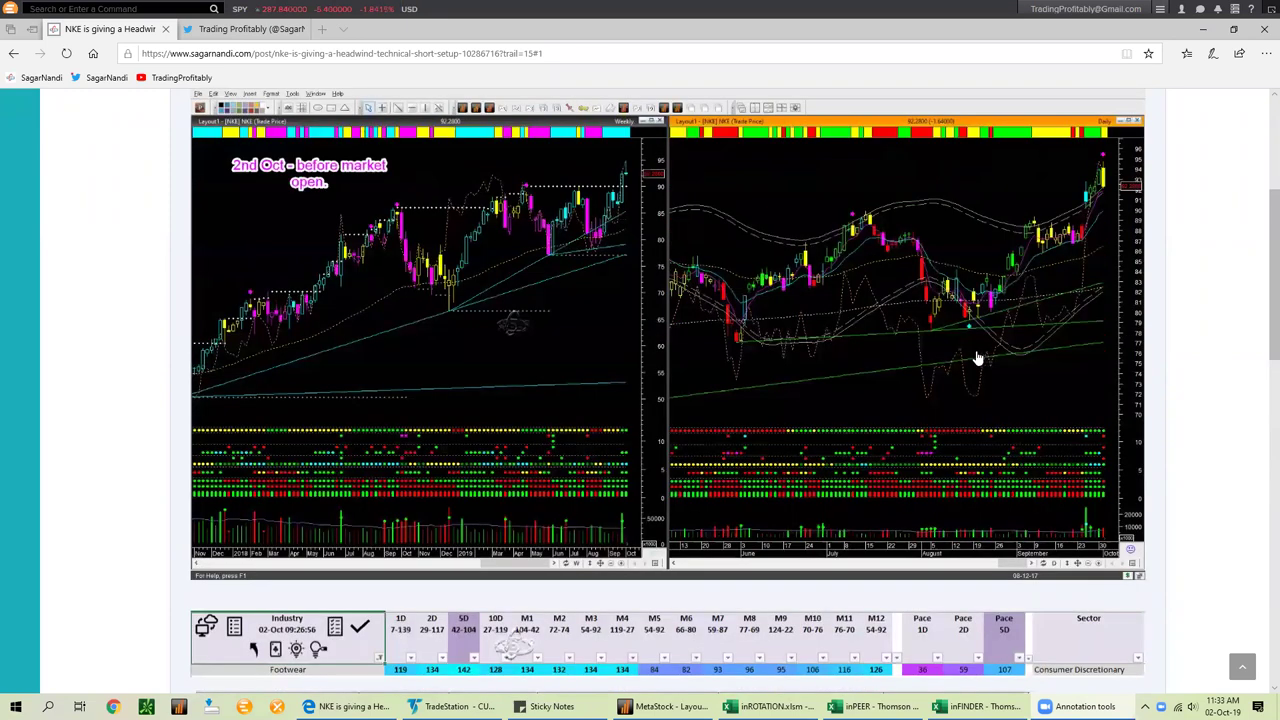
pyautogui.scroll(1, 957, 351)
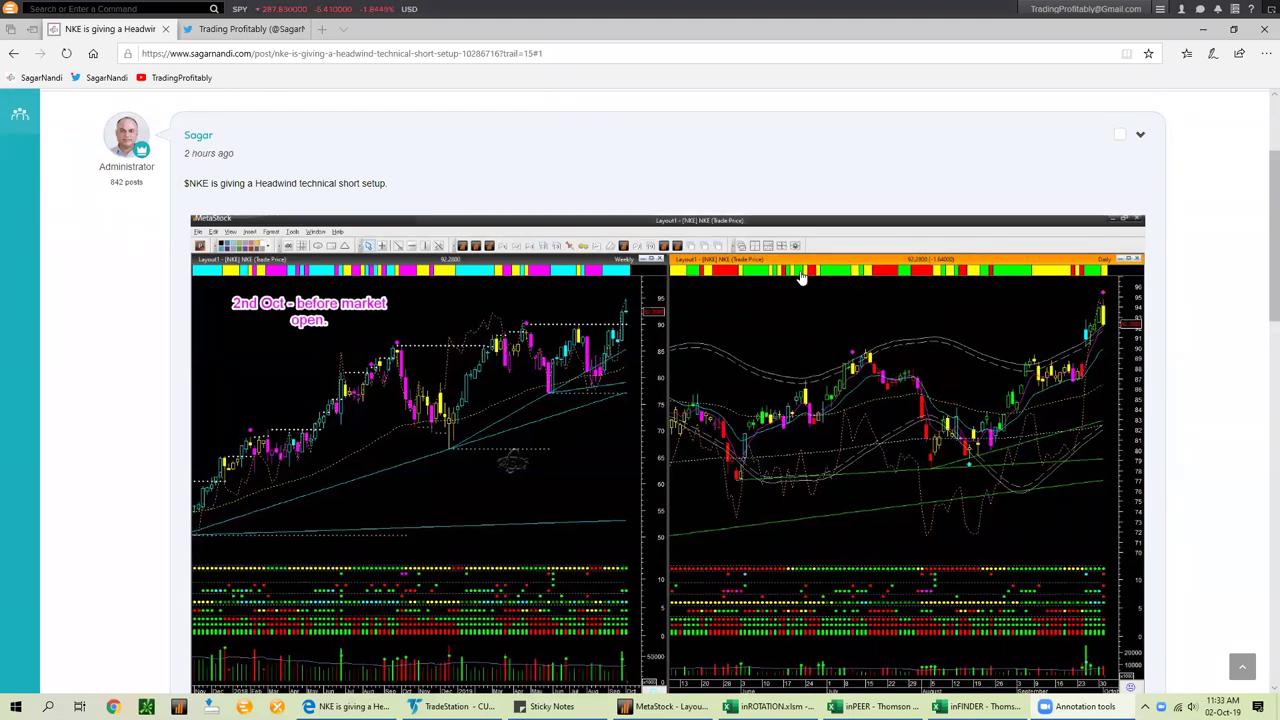
pyautogui.scroll(-3, 800, 278)
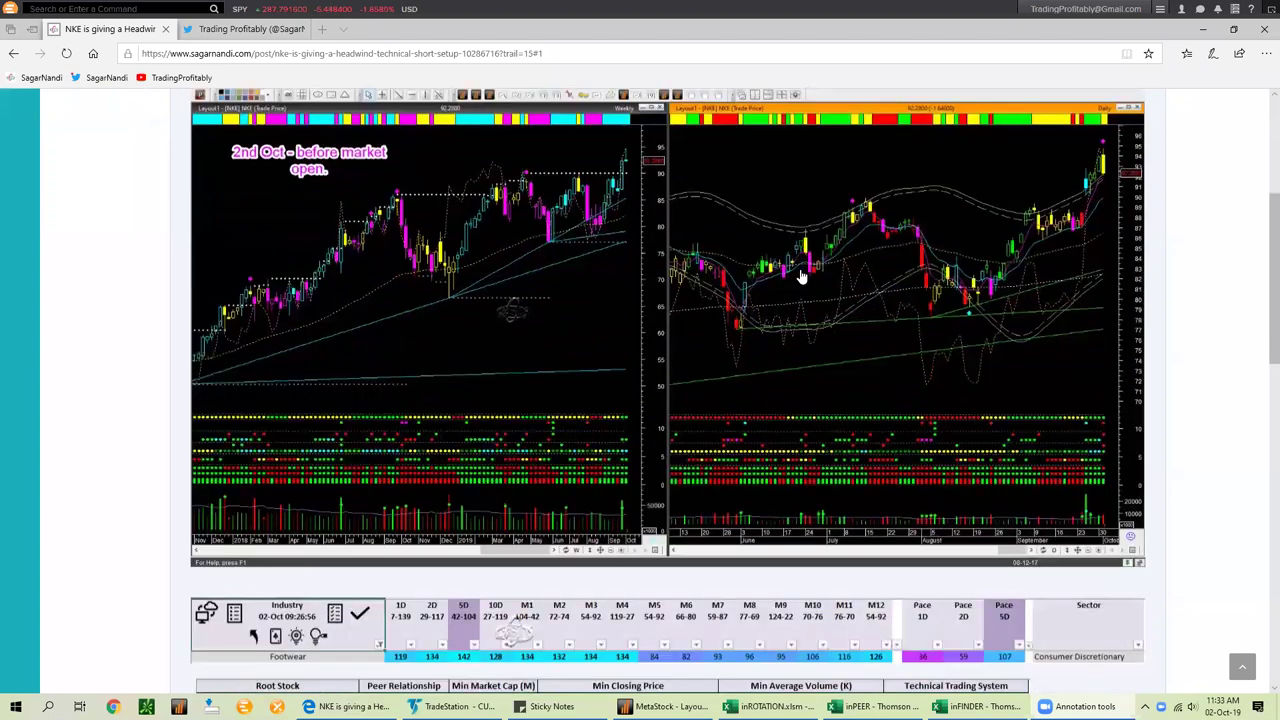
pyautogui.scroll(-3, 900, 44)
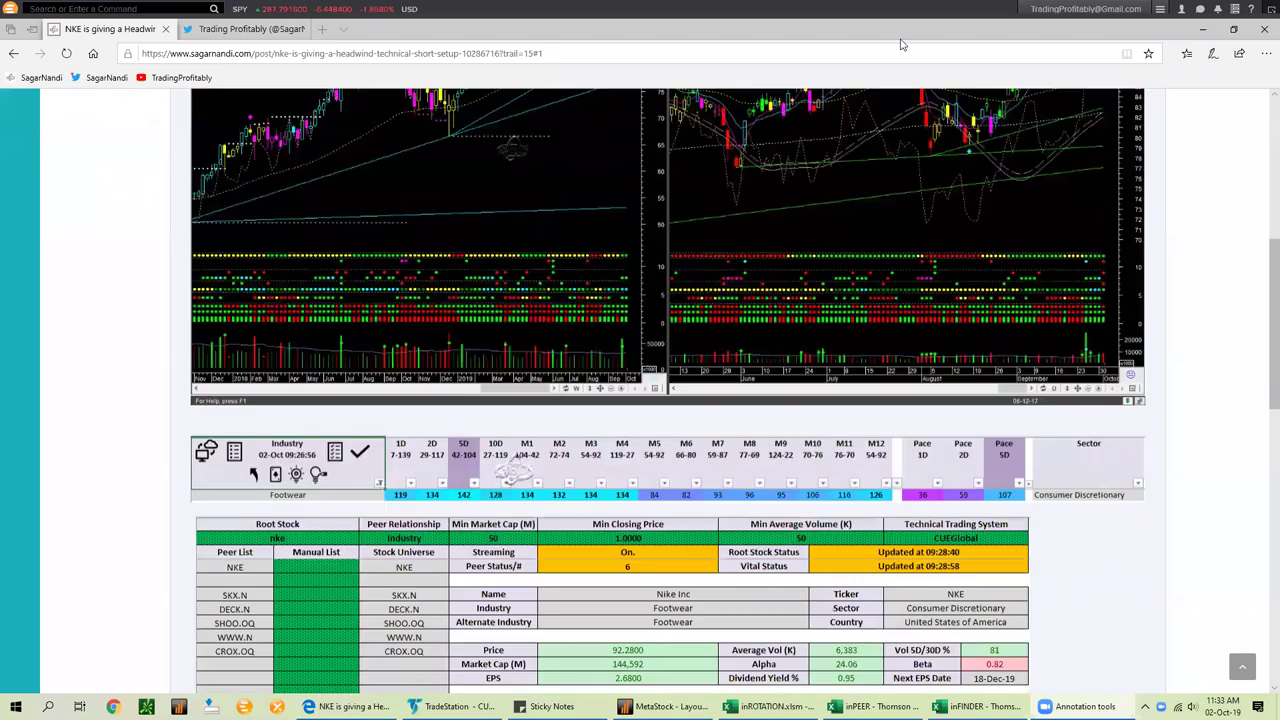
pyautogui.scroll(-3, 690, 240)
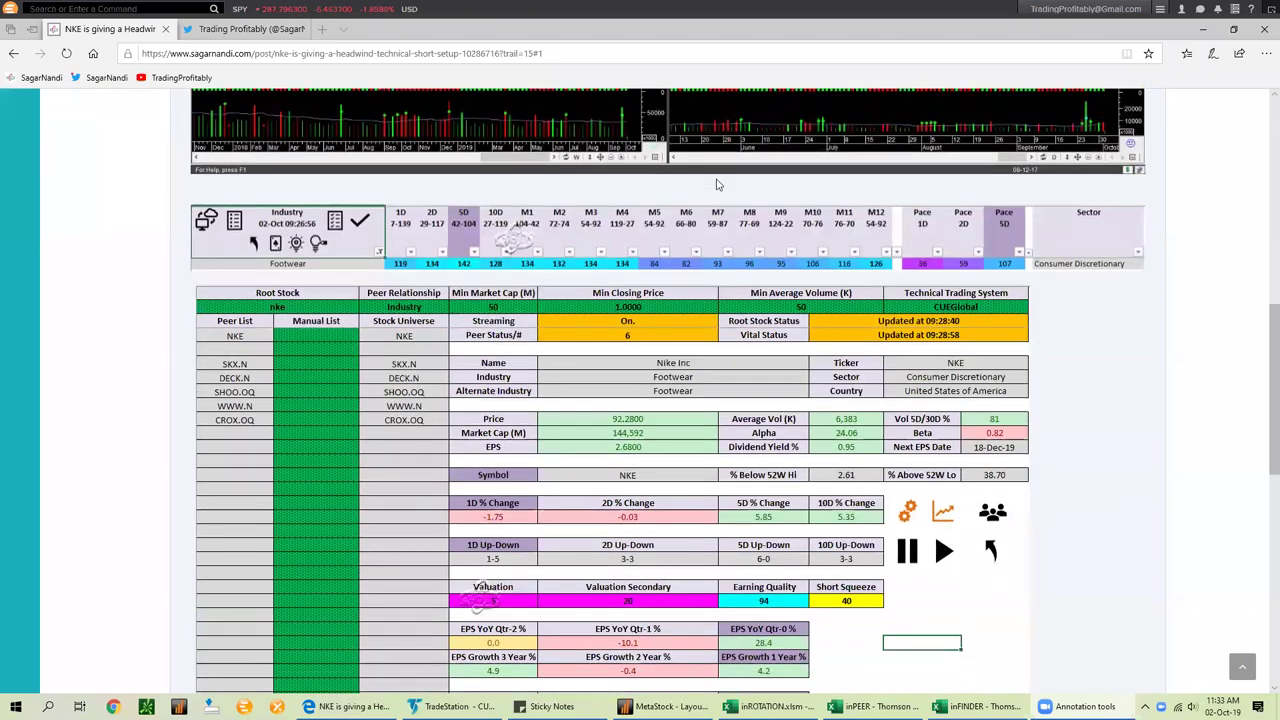
pyautogui.scroll(-2, 717, 183)
pyautogui.click(628, 422)
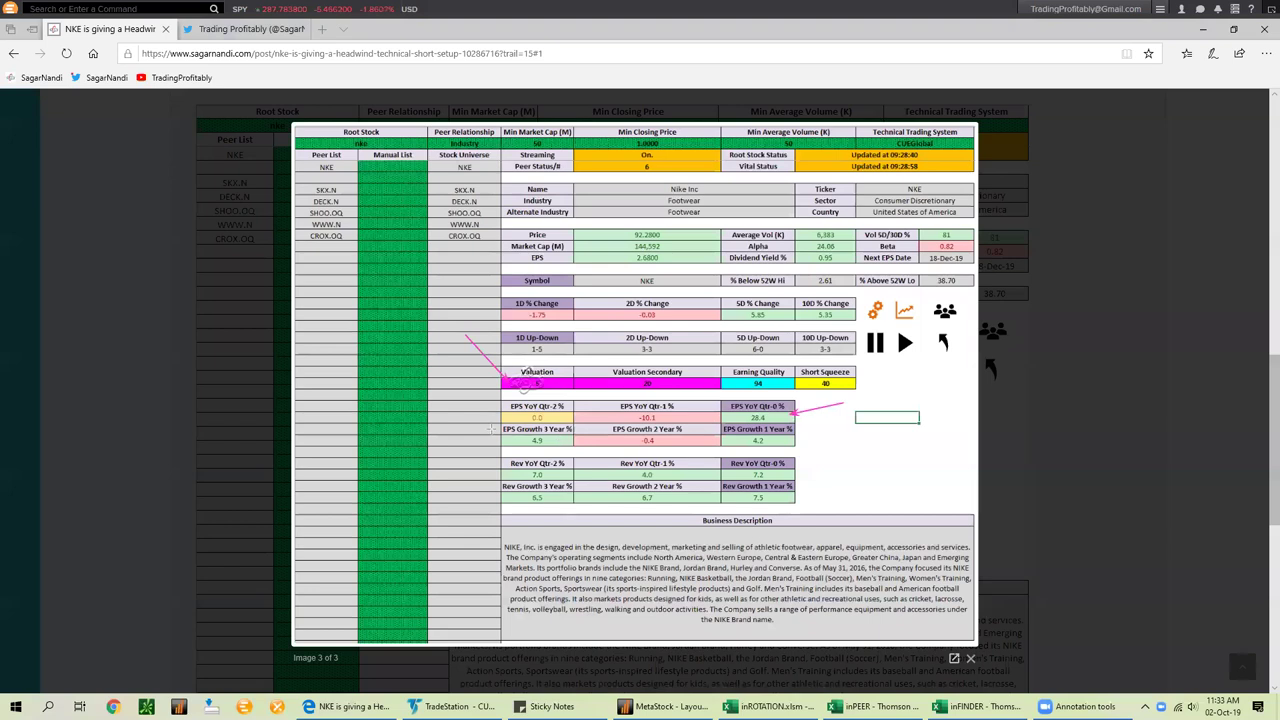
# Mark NKE's EPS growth (3-year 4.9, 1-year 4.2) and Valuation score, then erase and close
pyautogui.moveTo(472, 454); pyautogui.dragTo(508, 443)
pyautogui.moveTo(599, 450); pyautogui.dragTo(614, 440)
pyautogui.moveTo(816, 447); pyautogui.dragTo(790, 437)
pyautogui.moveTo(738, 447); pyautogui.dragTo(790, 444)
pyautogui.moveTo(448, 371); pyautogui.dragTo(497, 390)
pyautogui.press('Escape')
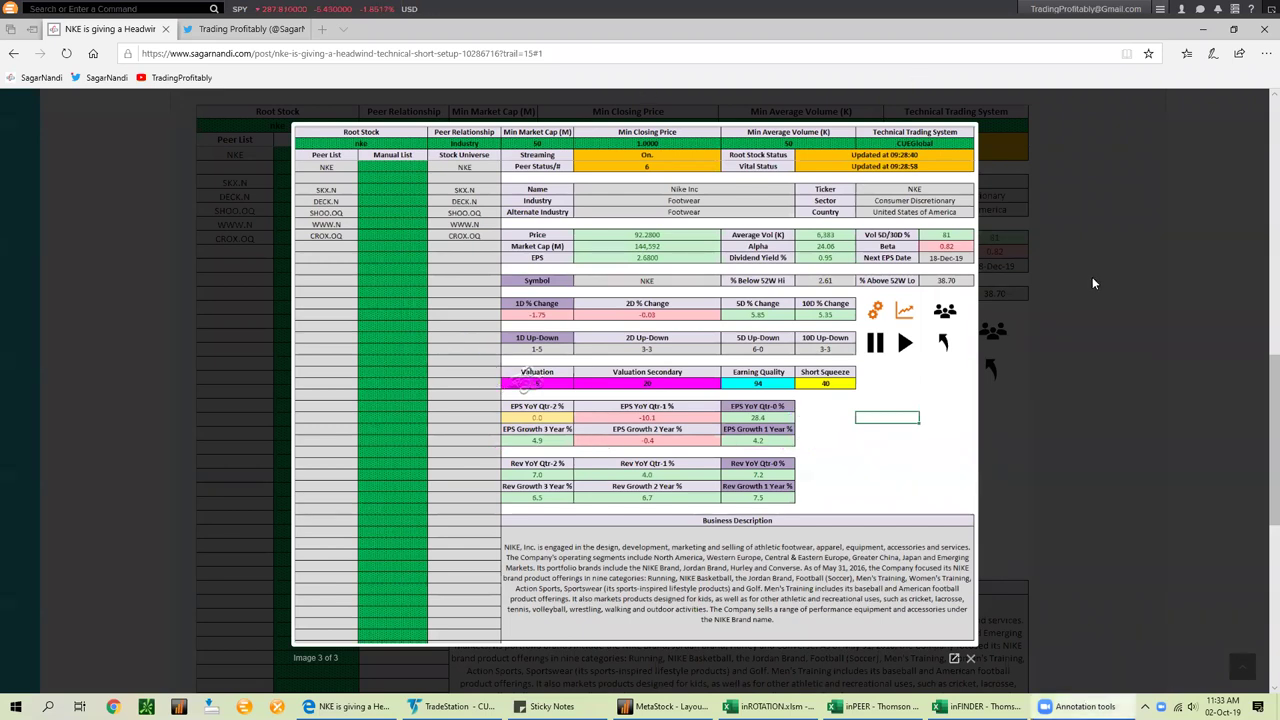
pyautogui.click(1101, 288)
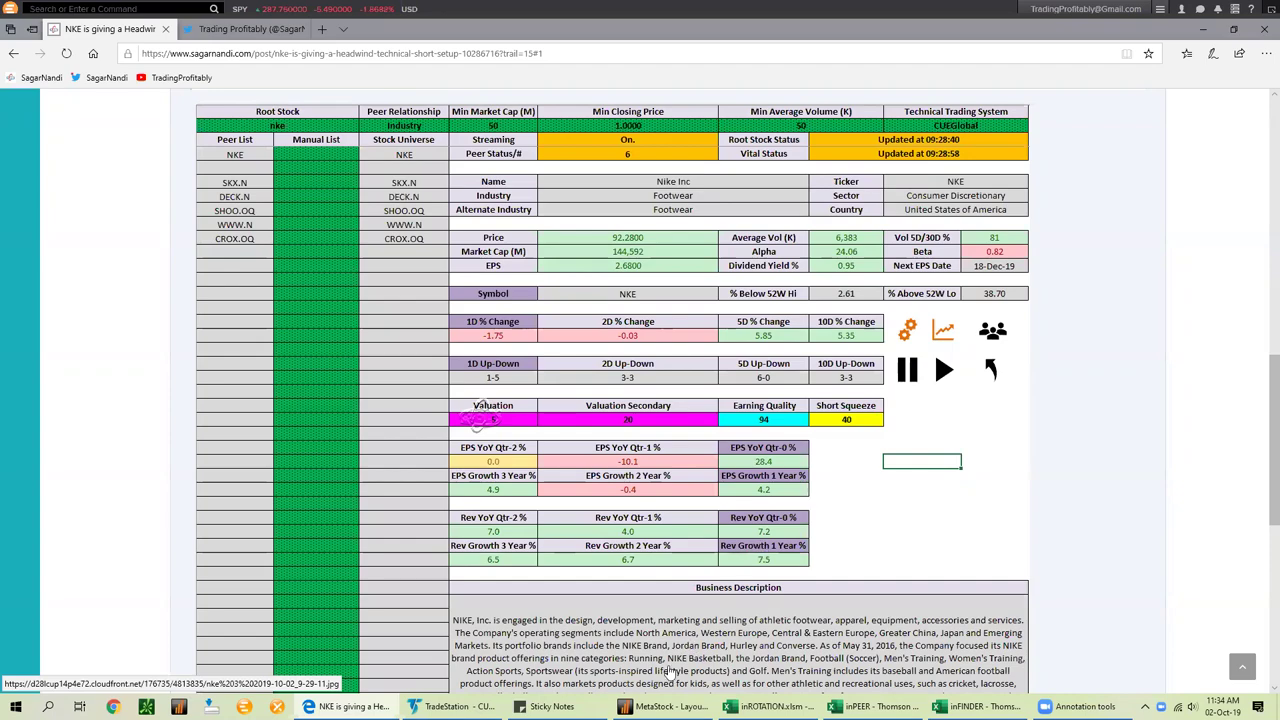
pyautogui.hotkey('alt', 'Tab')
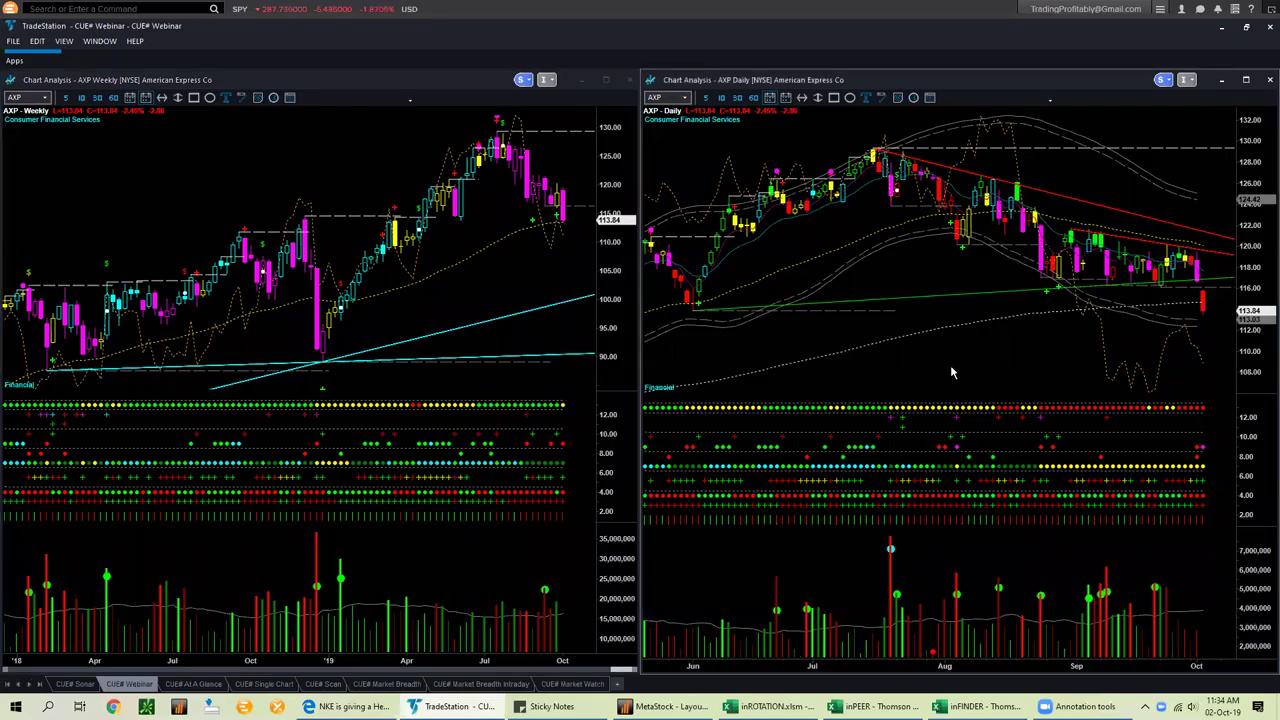
# Load NKE into both charts and briefly mark the daily trendline, latest bars and drop
pyautogui.write('NKE')
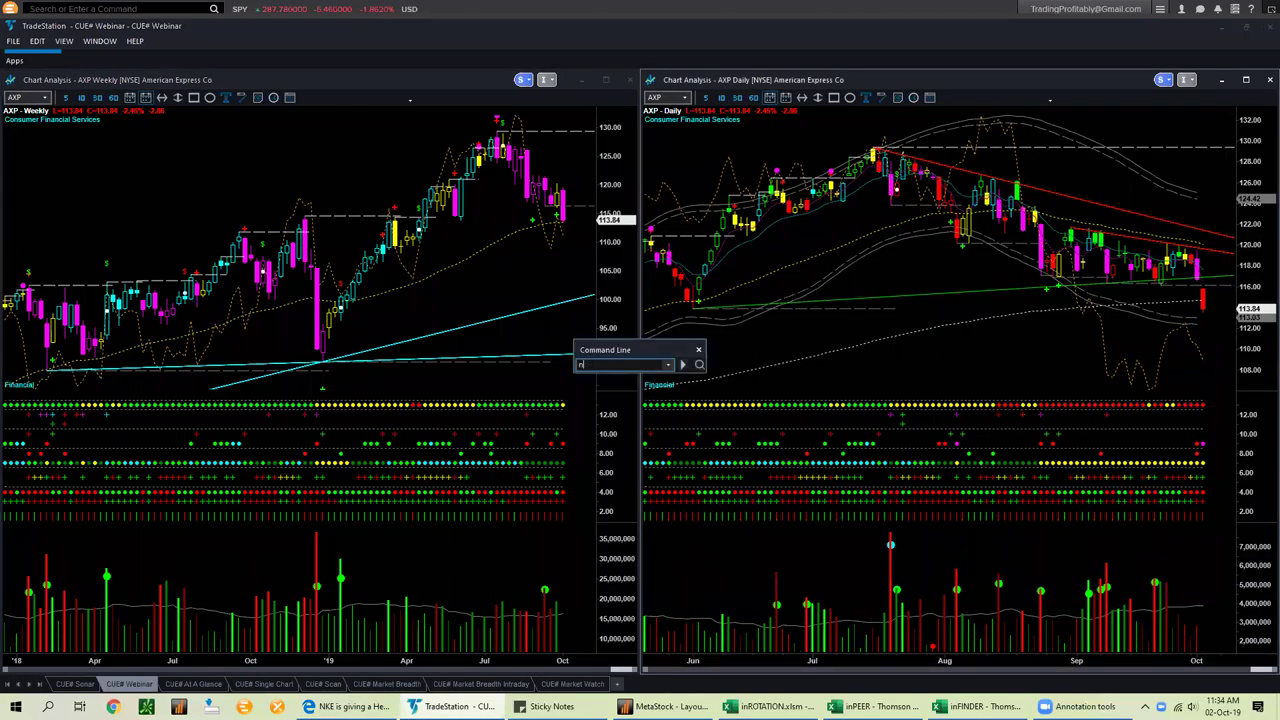
pyautogui.press('Return')
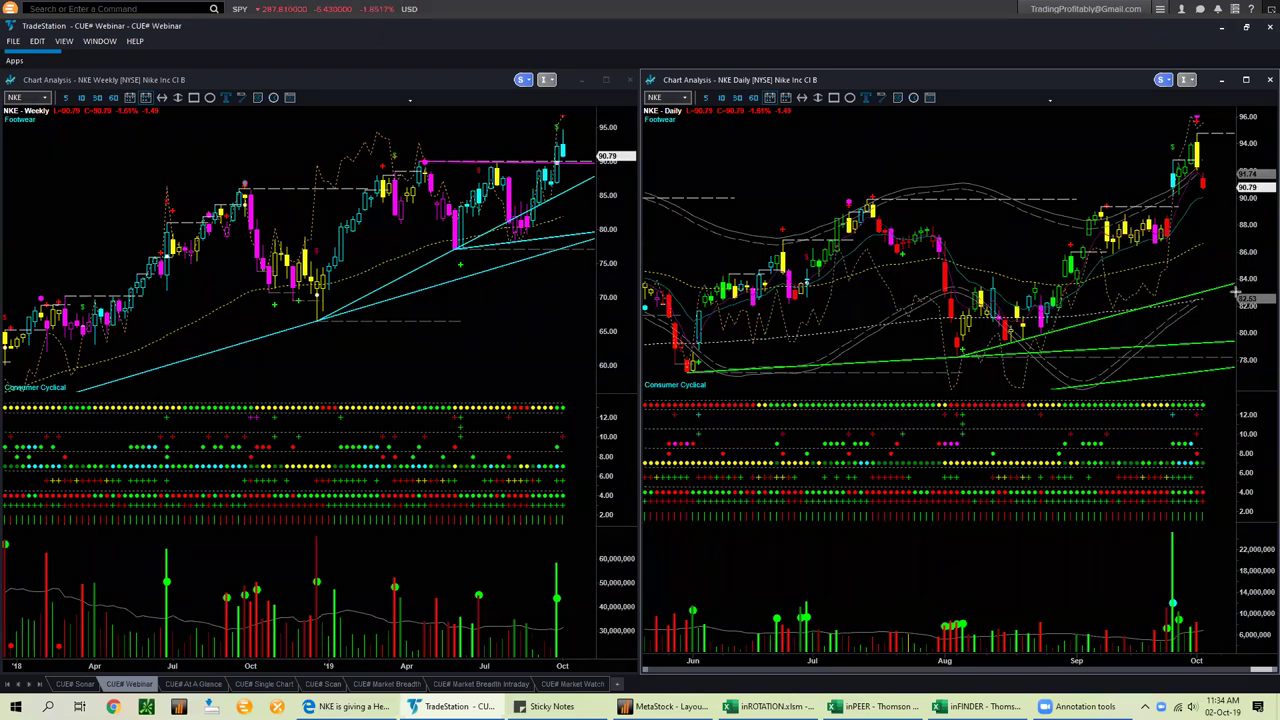
pyautogui.moveTo(1150, 316); pyautogui.dragTo(1236, 293)
pyautogui.moveTo(1238, 108); pyautogui.dragTo(1206, 150)
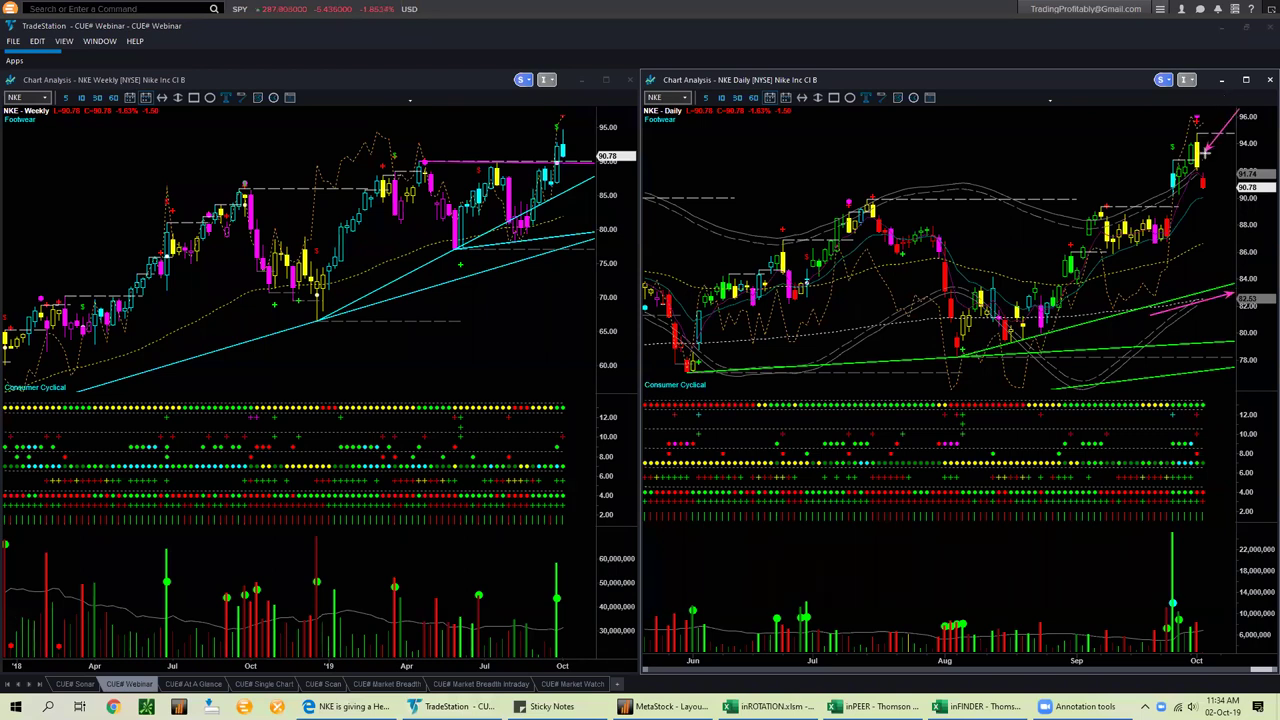
pyautogui.moveTo(1210, 172); pyautogui.dragTo(1216, 204)
pyautogui.press('Escape')
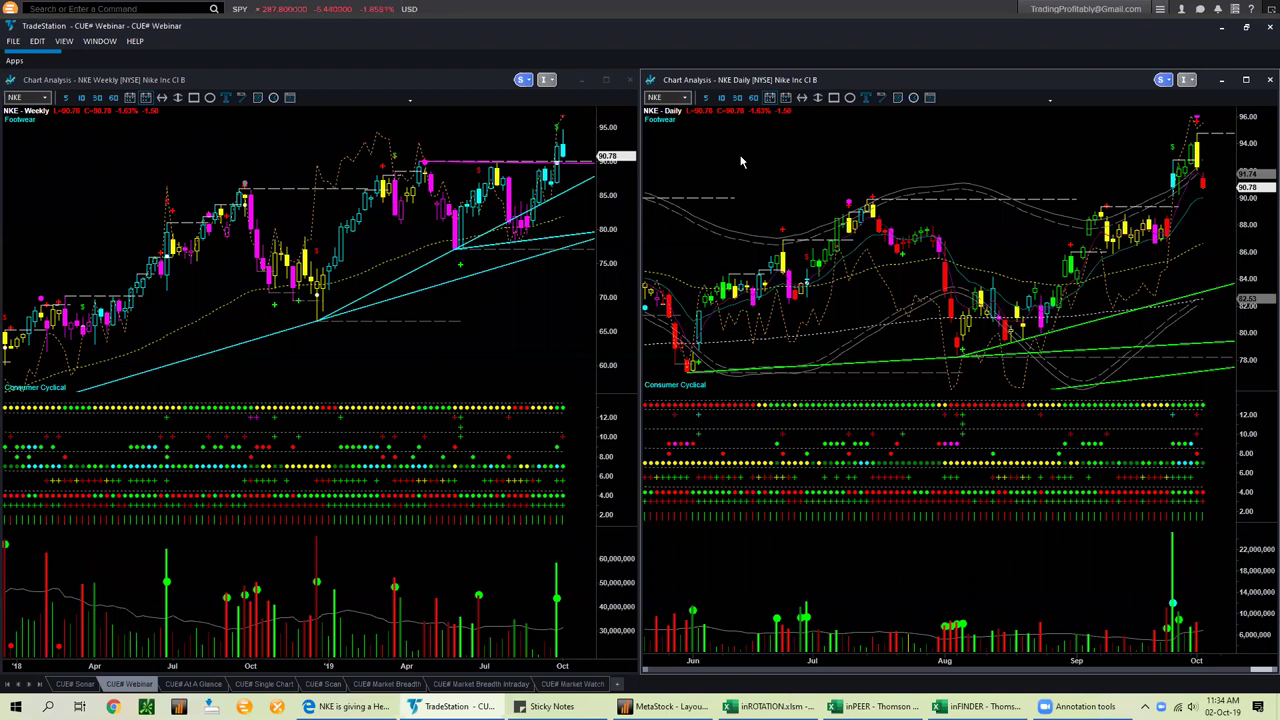
# Change the NKE daily chart's display style, then bring up the inROTATION.xlsm dashboard
pyautogui.click(741, 160)
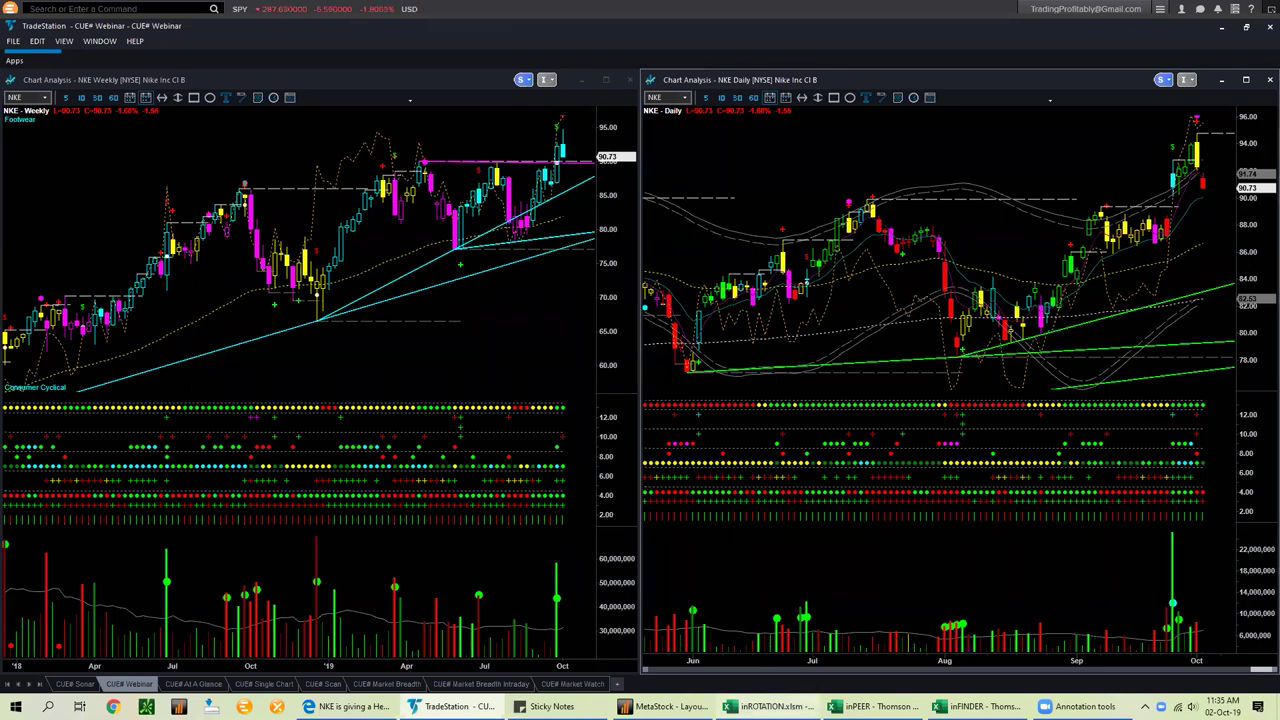
pyautogui.hotkey('alt', 'Tab')
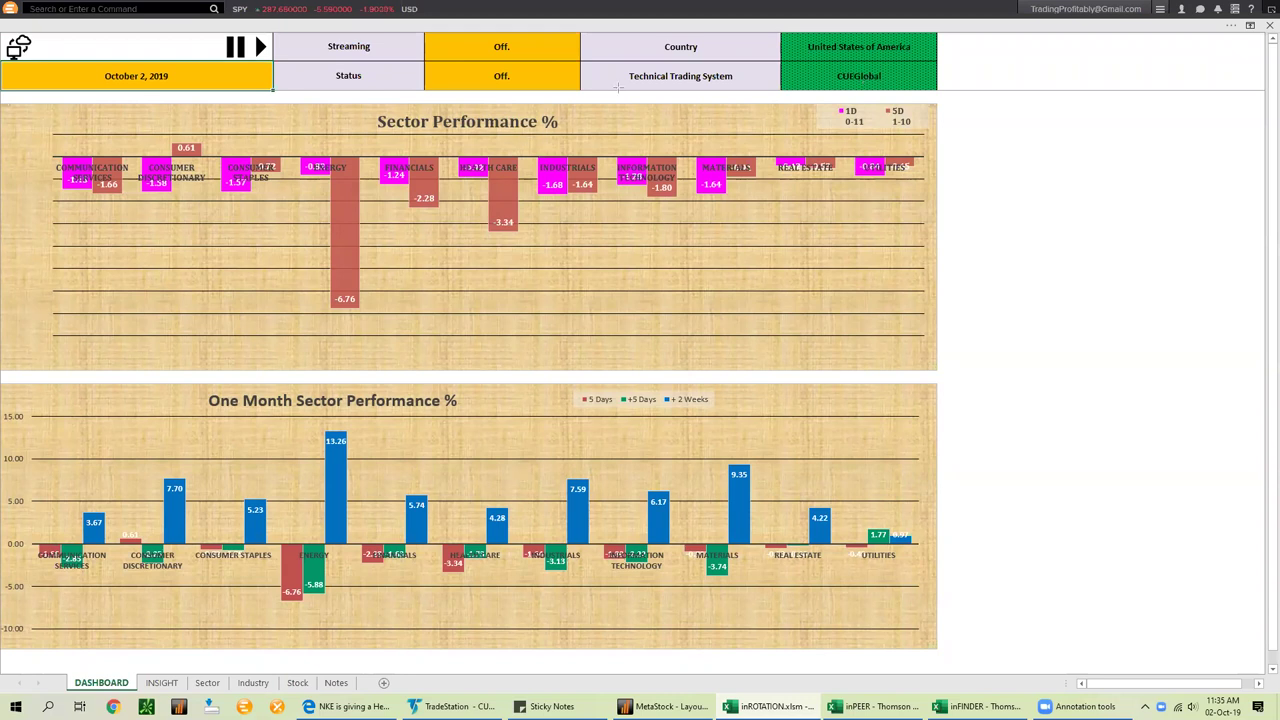
# Turn streaming on and mark Communication Services, Consumer Discretionary, Consumer Staples and the legend
pyautogui.click(258, 47)
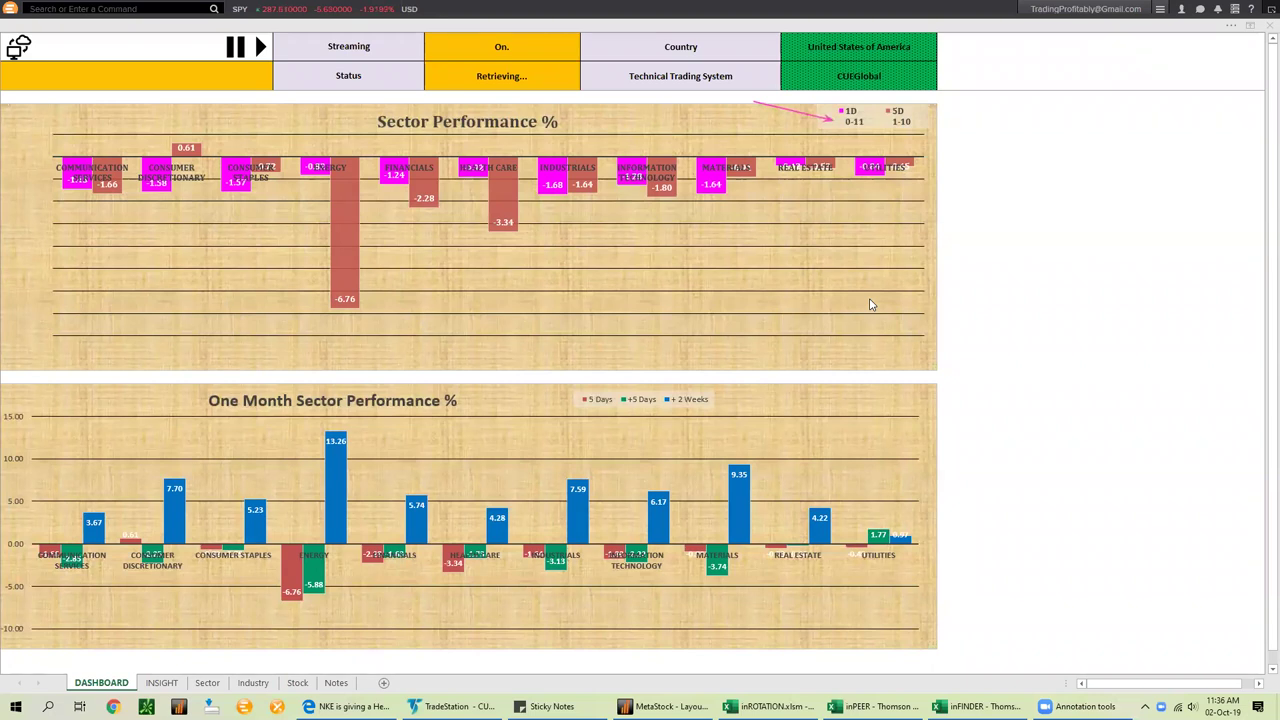
pyautogui.moveTo(76, 198); pyautogui.dragTo(53, 238)
pyautogui.moveTo(165, 218); pyautogui.dragTo(143, 254)
pyautogui.moveTo(143, 200); pyautogui.dragTo(153, 198)
pyautogui.moveTo(205, 245)
pyautogui.mouseDown()
pyautogui.moveTo(233, 198)
pyautogui.moveTo(321, 182)
pyautogui.mouseUp()
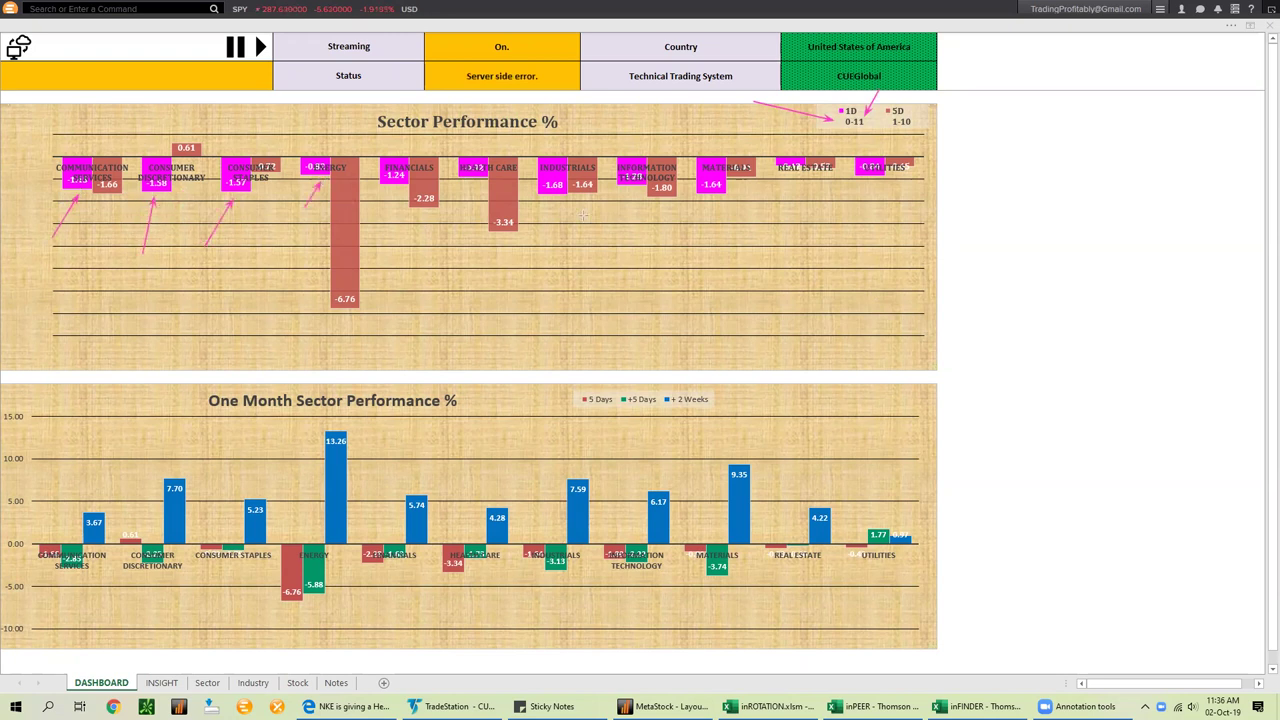
pyautogui.moveTo(984, 77); pyautogui.dragTo(912, 111)
# Clear the dashboard arrows and move over to the TradeStation charts
pyautogui.press('e')
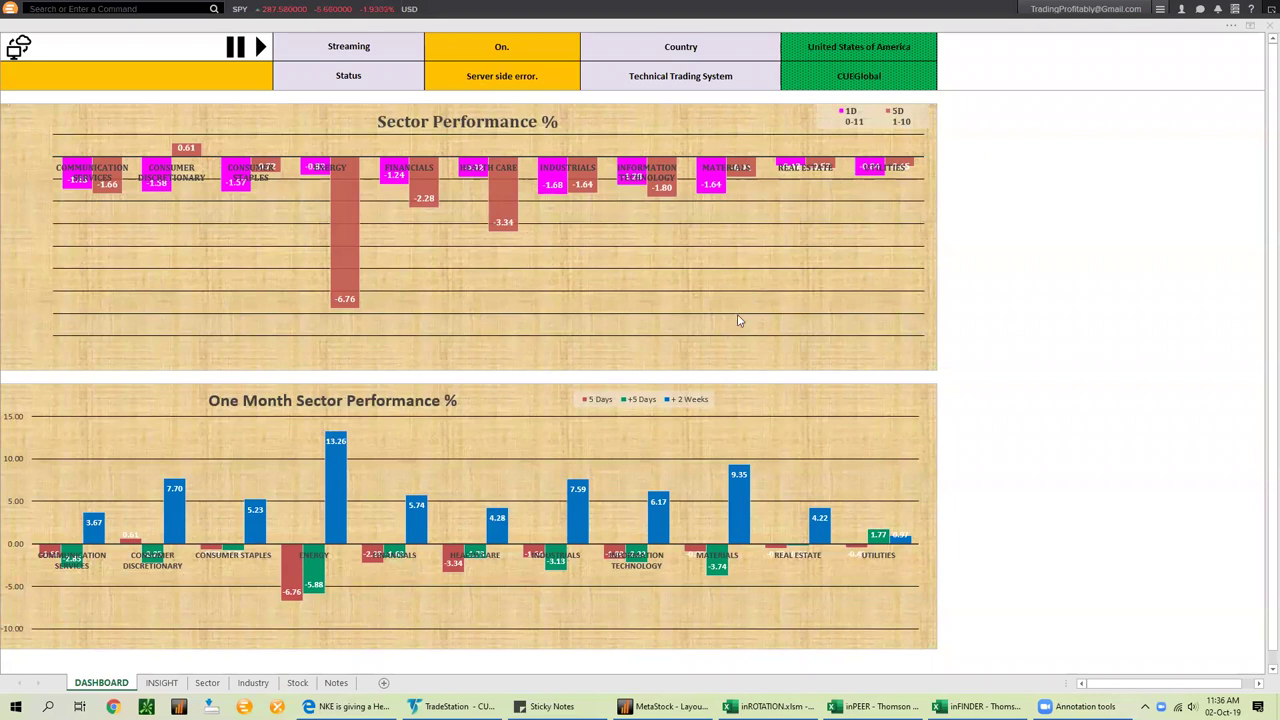
pyautogui.click(240, 49)
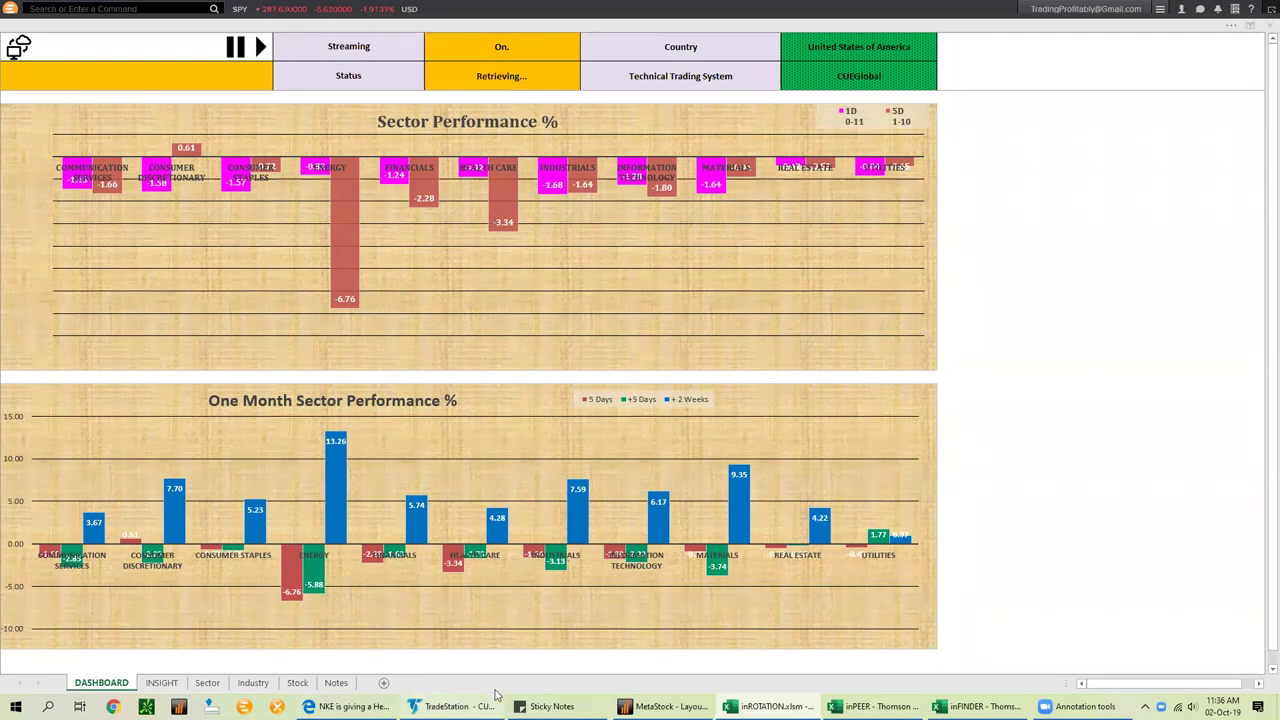
pyautogui.click(496, 696)
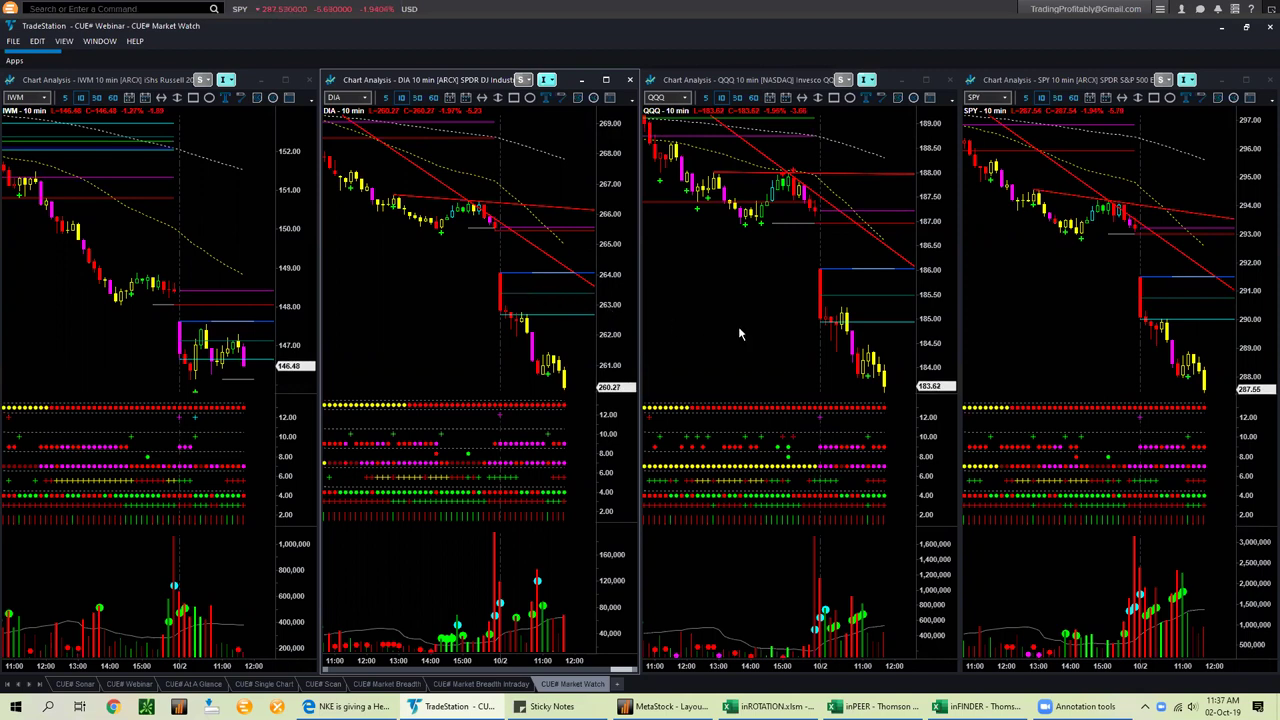
# Switch the linked charts to daily bars and mark IWM's highs and rally to its peak
pyautogui.click(734, 150)
pyautogui.press('d')
pyautogui.press('Return')
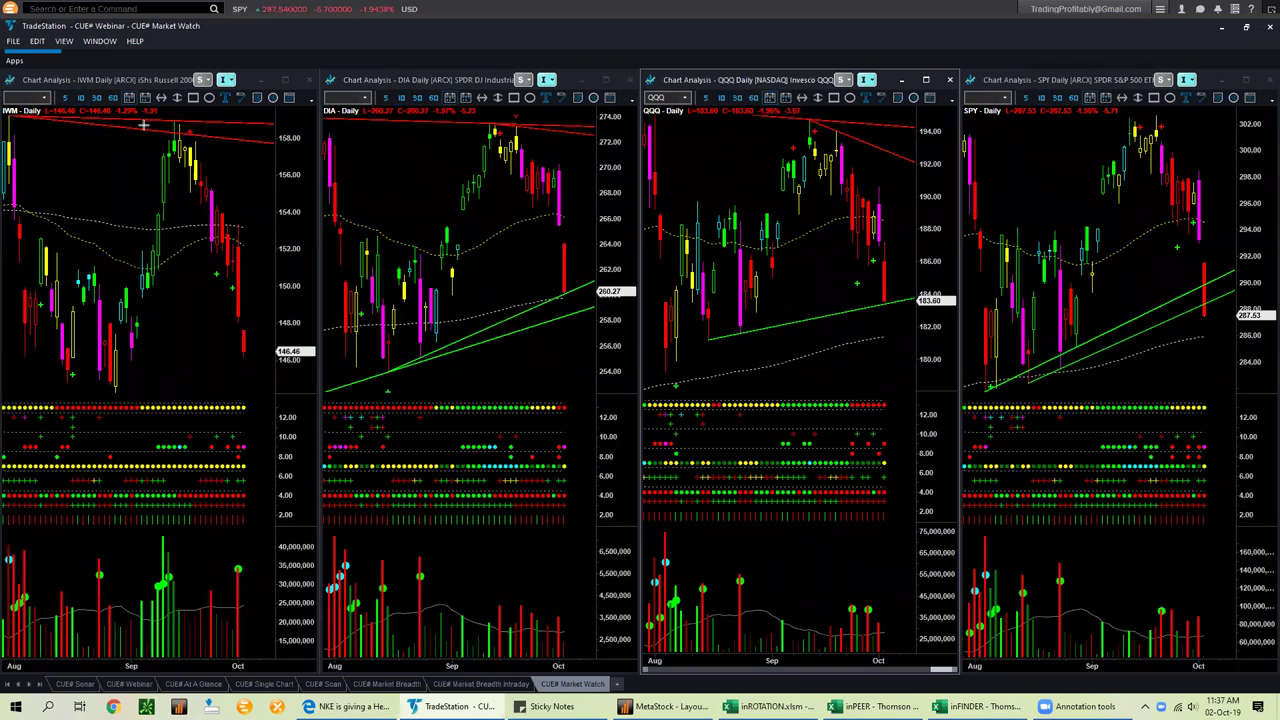
pyautogui.moveTo(143, 124); pyautogui.dragTo(271, 139)
pyautogui.moveTo(157, 190)
pyautogui.mouseDown()
pyautogui.moveTo(181, 144)
pyautogui.moveTo(211, 190)
pyautogui.mouseUp()
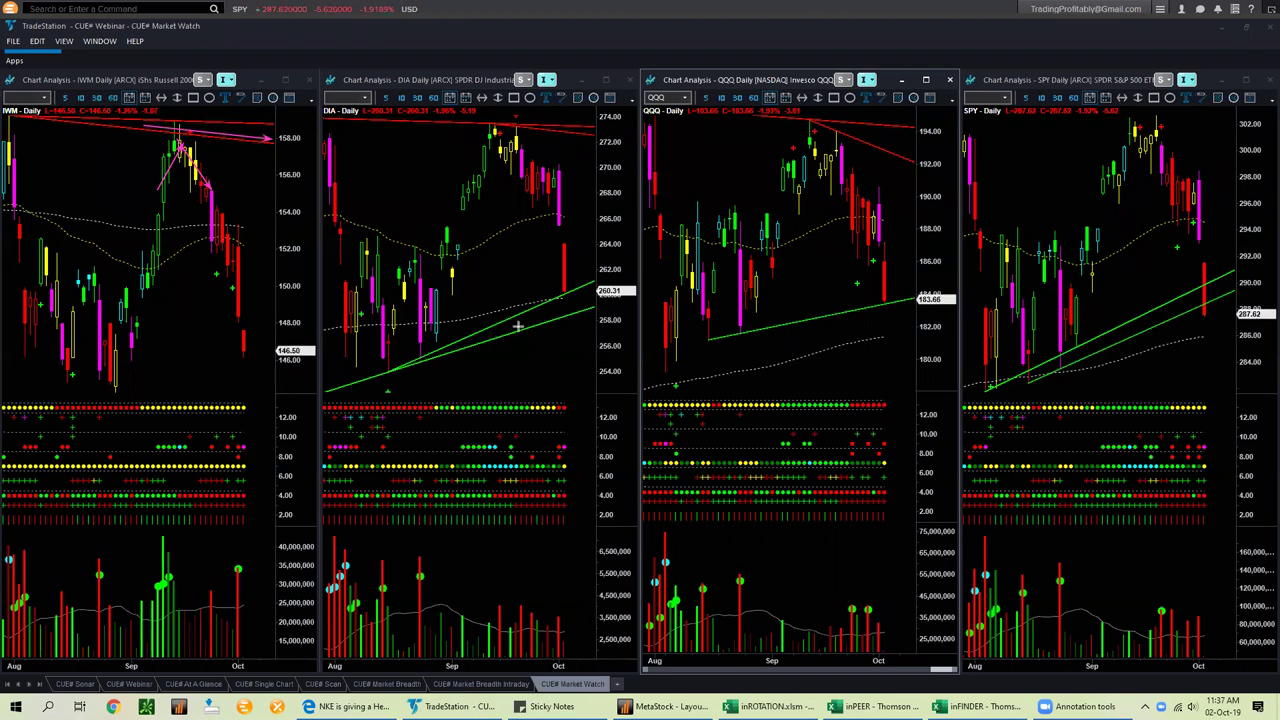
# Mark DIA, QQQ and SPY testing their green trendlines and underline DIA's indicator row
pyautogui.moveTo(510, 326); pyautogui.dragTo(578, 292)
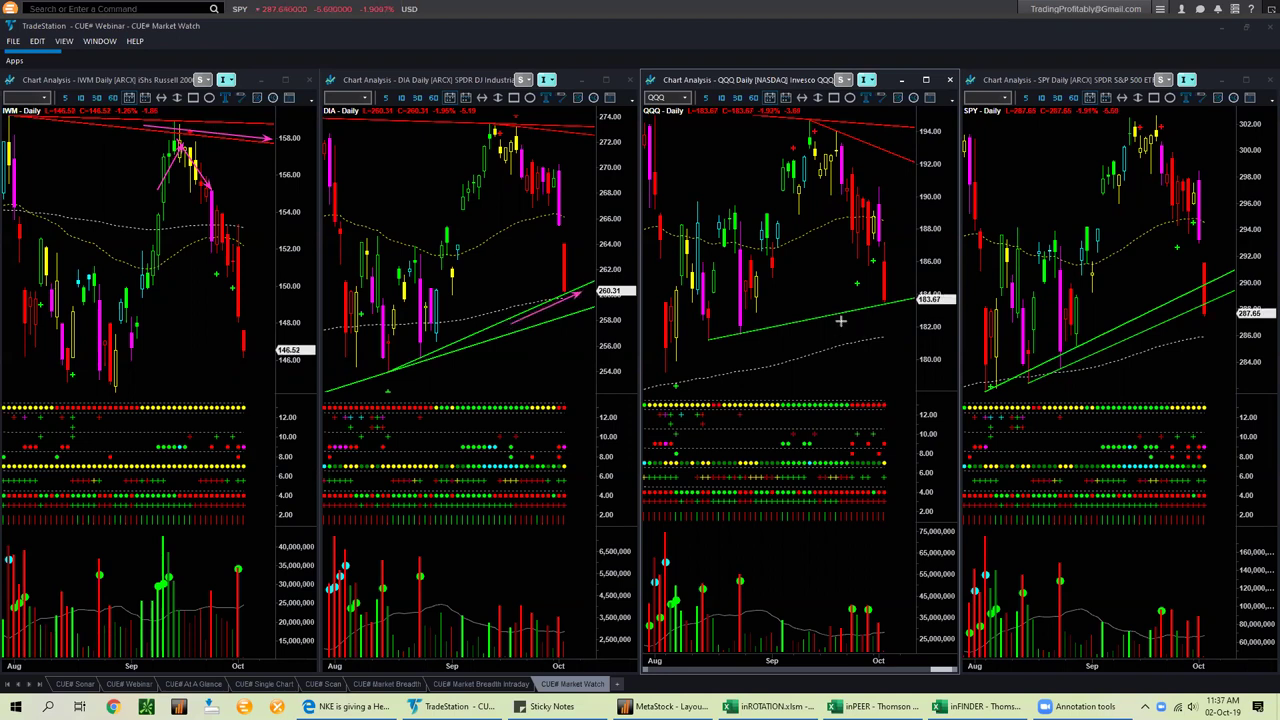
pyautogui.moveTo(829, 321); pyautogui.dragTo(908, 307)
pyautogui.moveTo(1128, 341); pyautogui.dragTo(1185, 317)
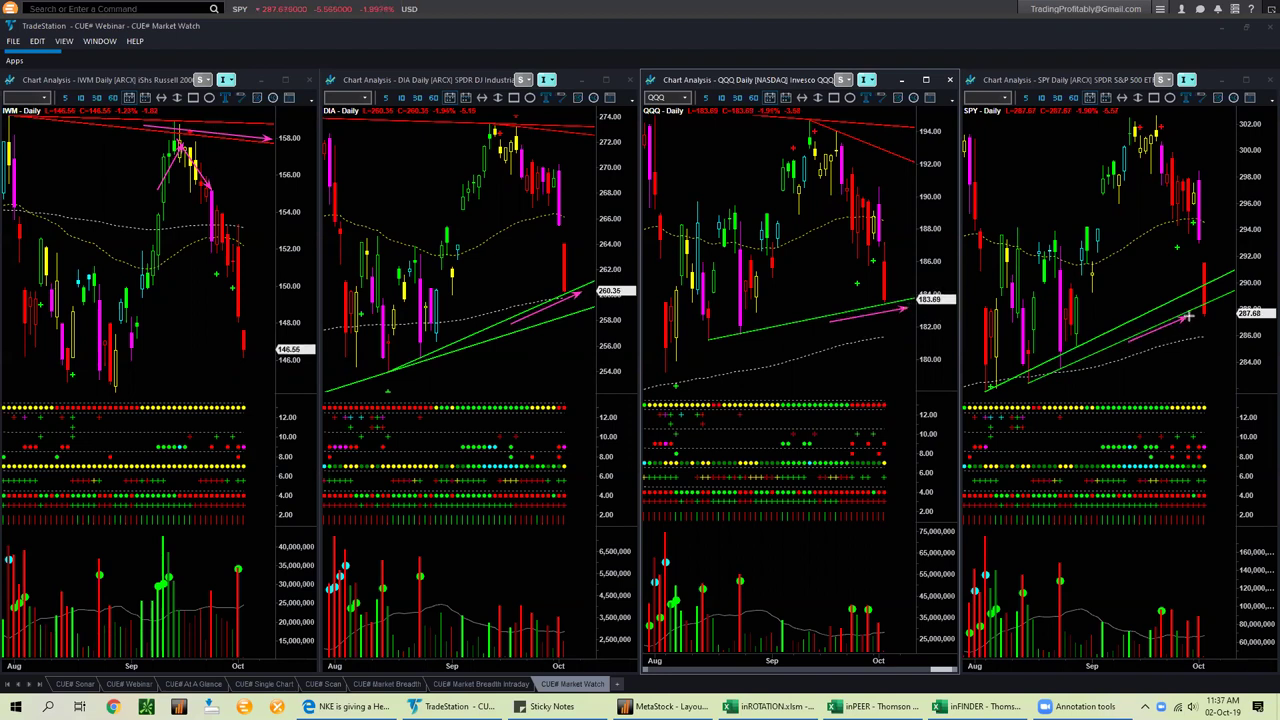
pyautogui.moveTo(878, 296); pyautogui.dragTo(899, 328)
pyautogui.moveTo(552, 290); pyautogui.dragTo(573, 325)
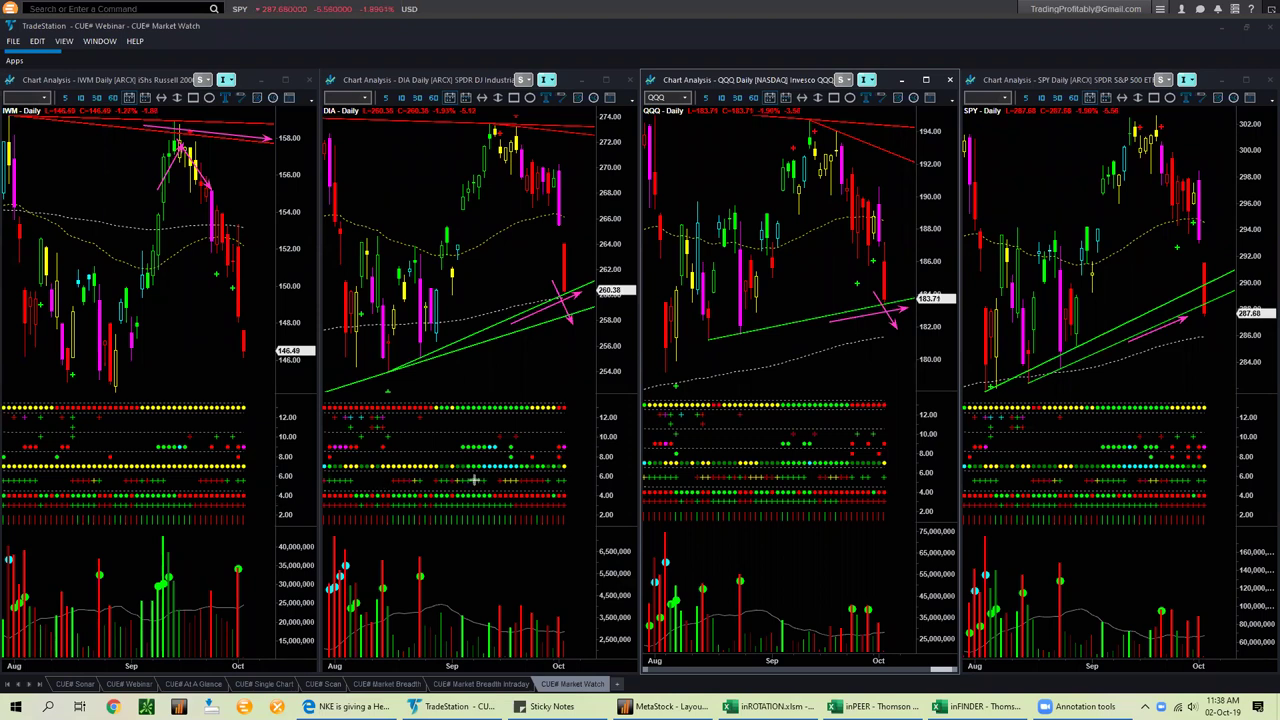
pyautogui.moveTo(378, 470); pyautogui.dragTo(548, 469)
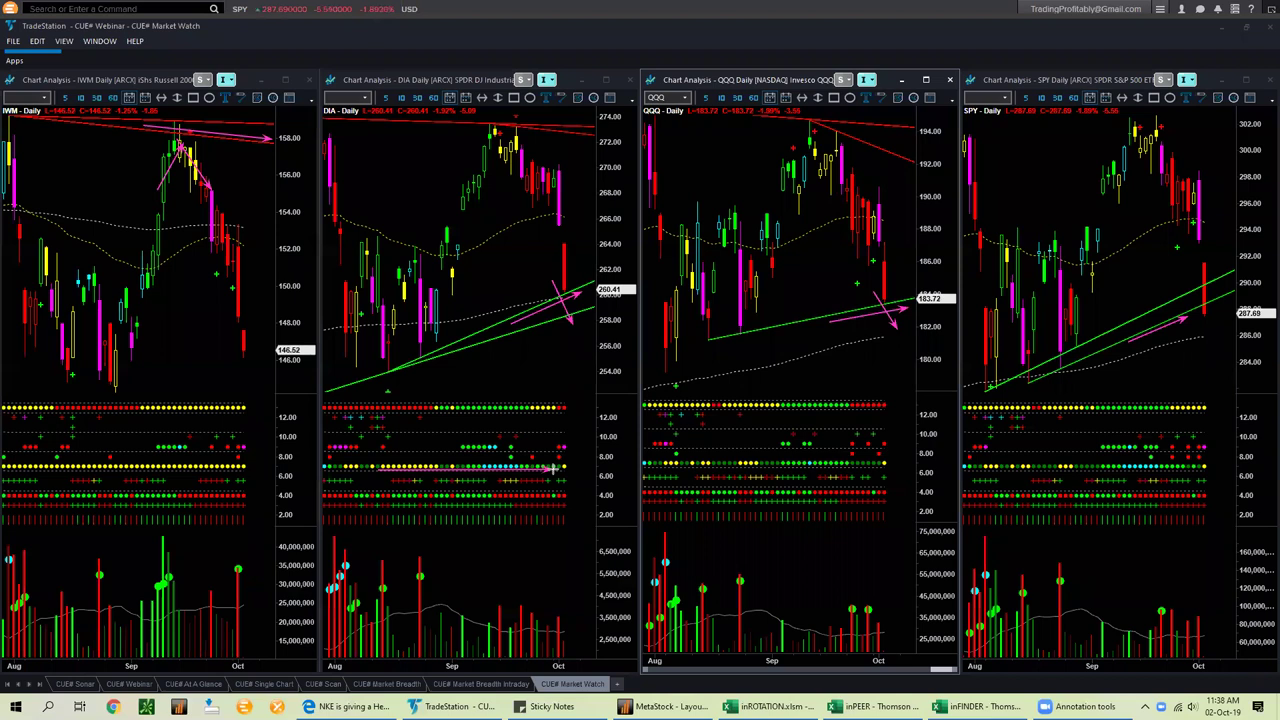
# Underline the QQQ, SPY and IWM indicator rows and arrow IWM's dots and breakdown candles
pyautogui.moveTo(740, 468); pyautogui.dragTo(865, 468)
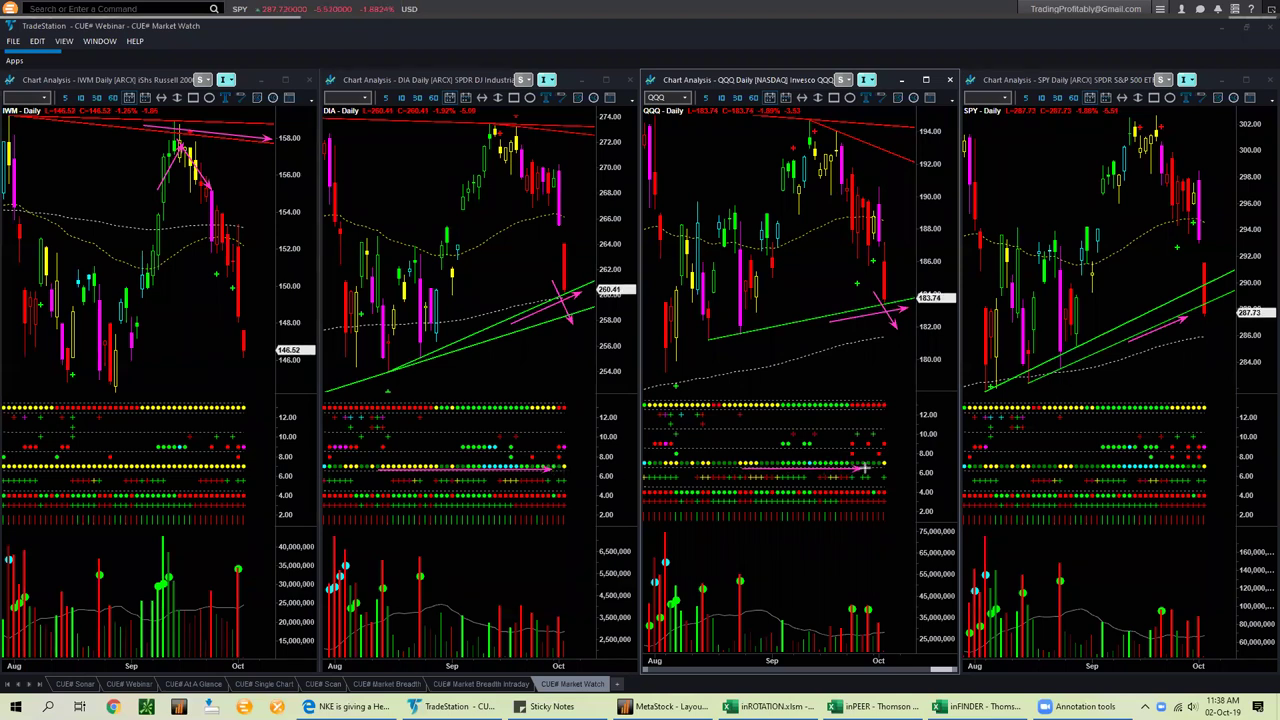
pyautogui.moveTo(1094, 472); pyautogui.dragTo(1196, 469)
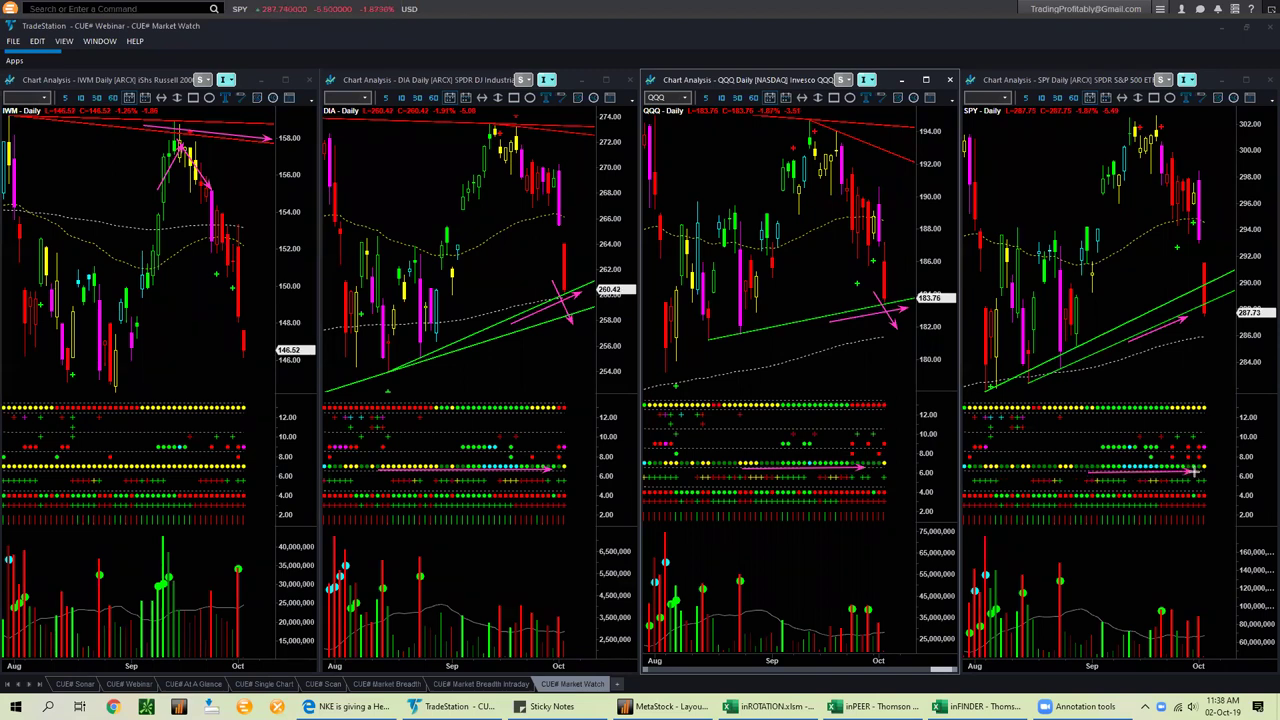
pyautogui.moveTo(68, 472); pyautogui.dragTo(238, 469)
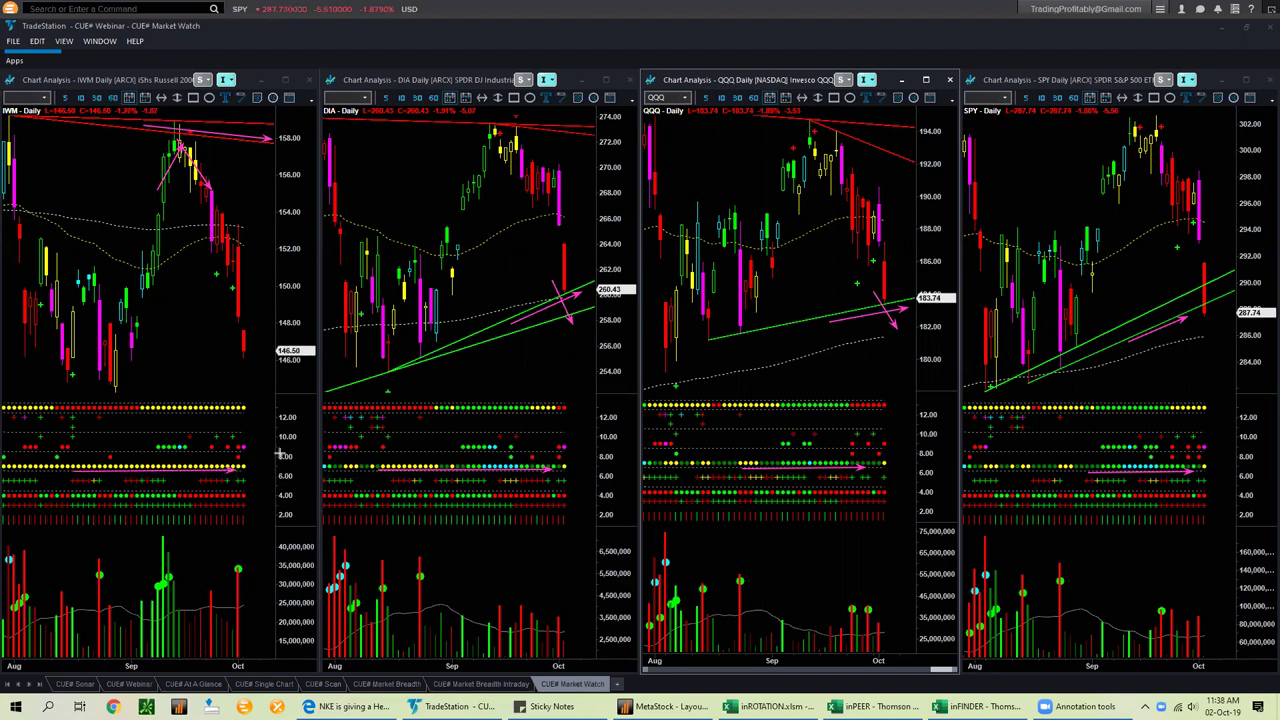
pyautogui.moveTo(280, 437); pyautogui.dragTo(244, 456)
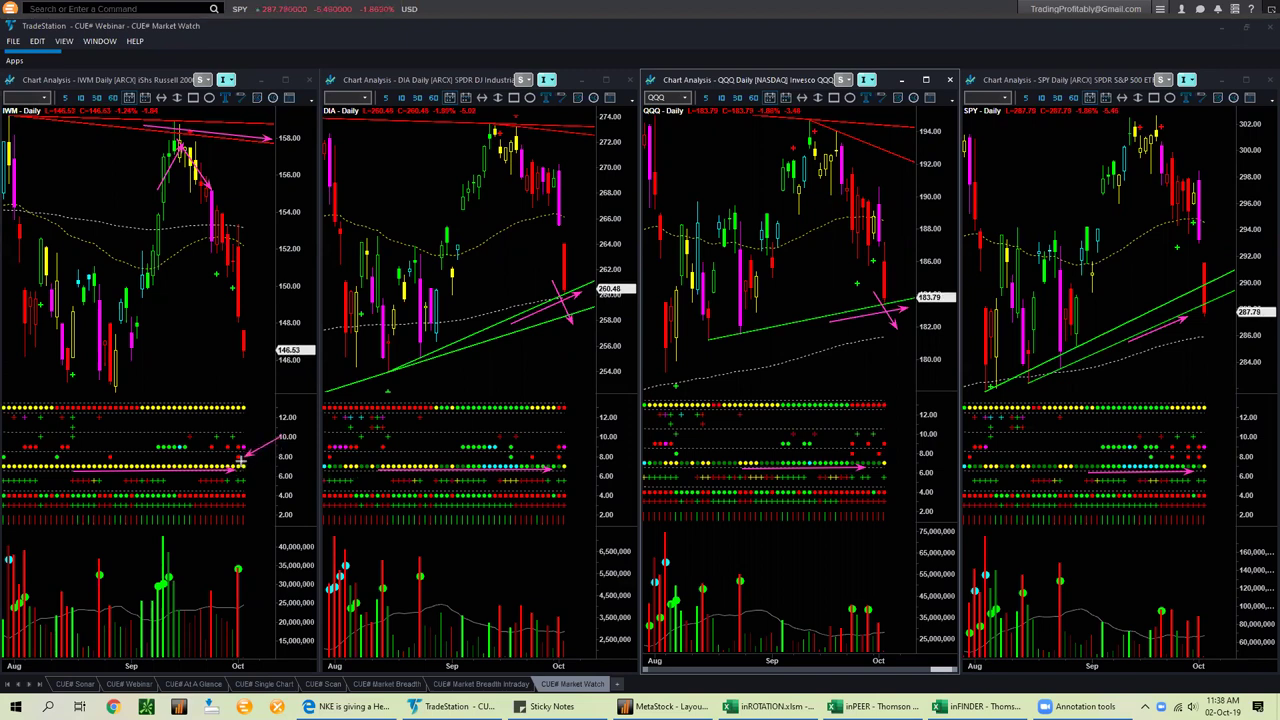
pyautogui.moveTo(255, 186); pyautogui.dragTo(240, 226)
pyautogui.moveTo(180, 349); pyautogui.dragTo(230, 316)
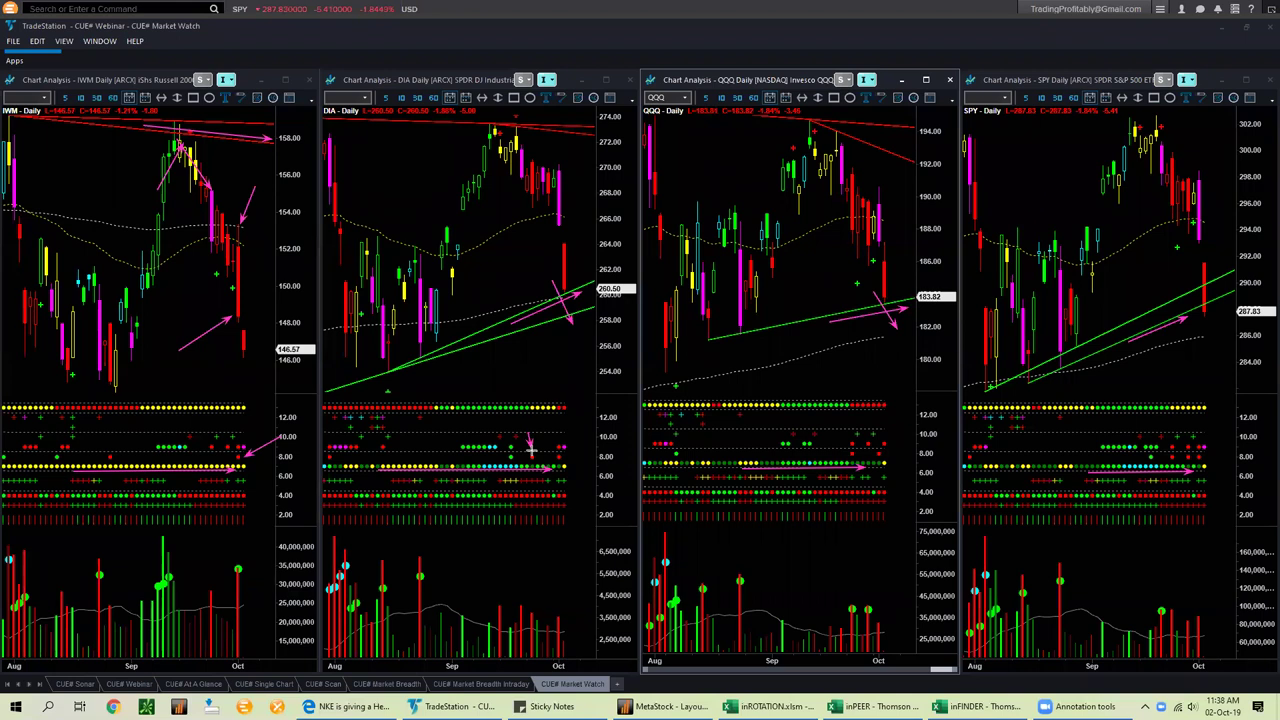
# Arrow the DIA and QQQ key candles plus indicator dots on DIA, QQQ and SPY
pyautogui.moveTo(551, 133); pyautogui.dragTo(536, 155)
pyautogui.moveTo(579, 439); pyautogui.dragTo(562, 454)
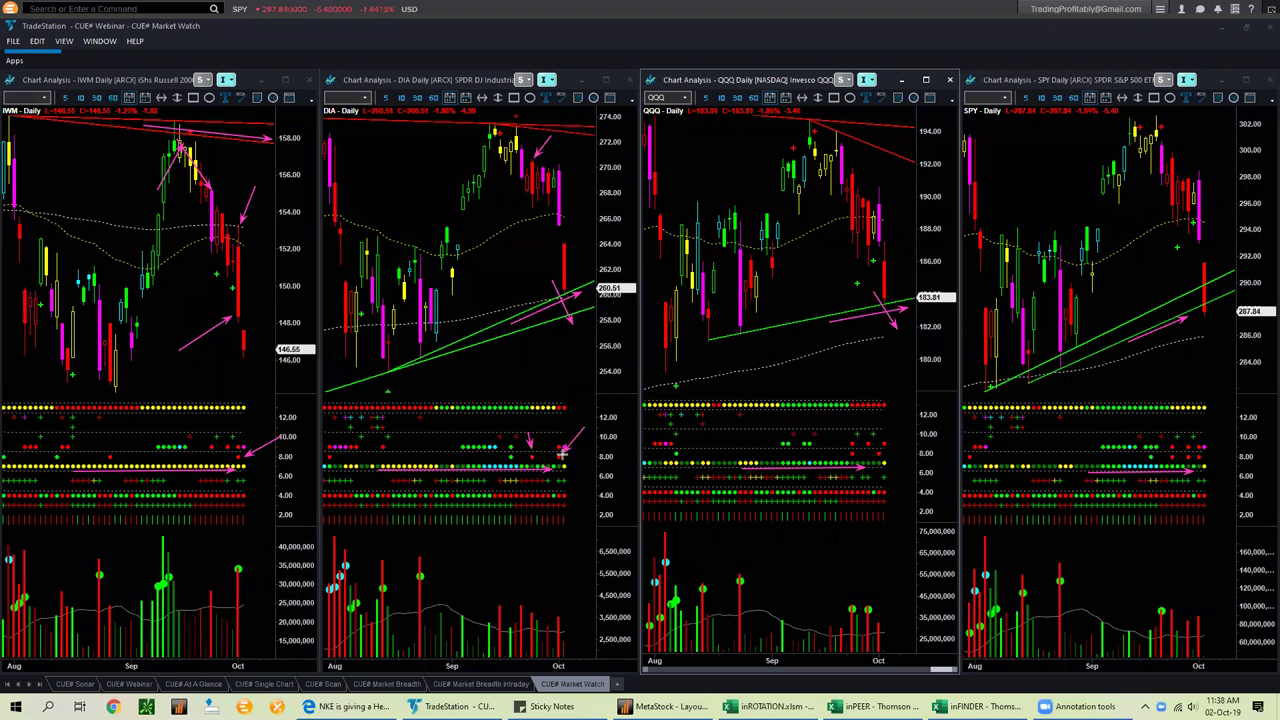
pyautogui.moveTo(584, 156); pyautogui.dragTo(560, 184)
pyautogui.moveTo(832, 418); pyautogui.dragTo(852, 455)
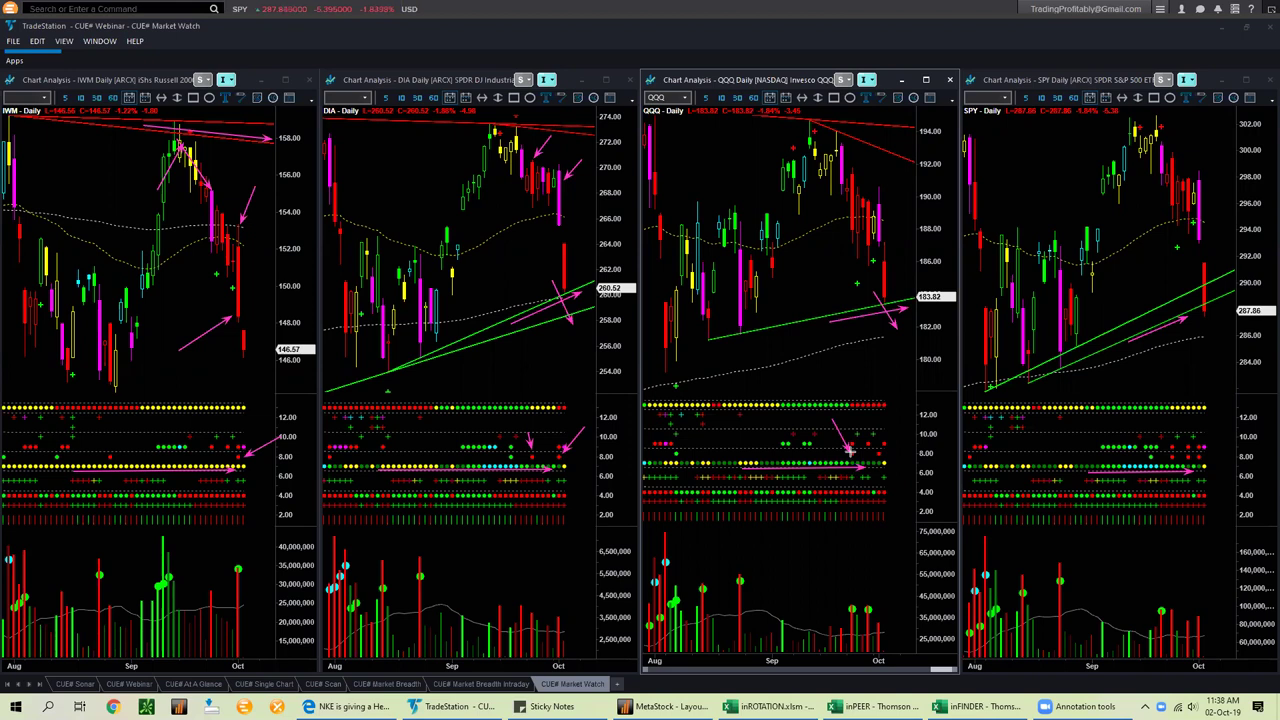
pyautogui.moveTo(815, 255); pyautogui.dragTo(840, 232)
pyautogui.moveTo(908, 425); pyautogui.dragTo(883, 455)
pyautogui.moveTo(891, 160); pyautogui.dragTo(881, 207)
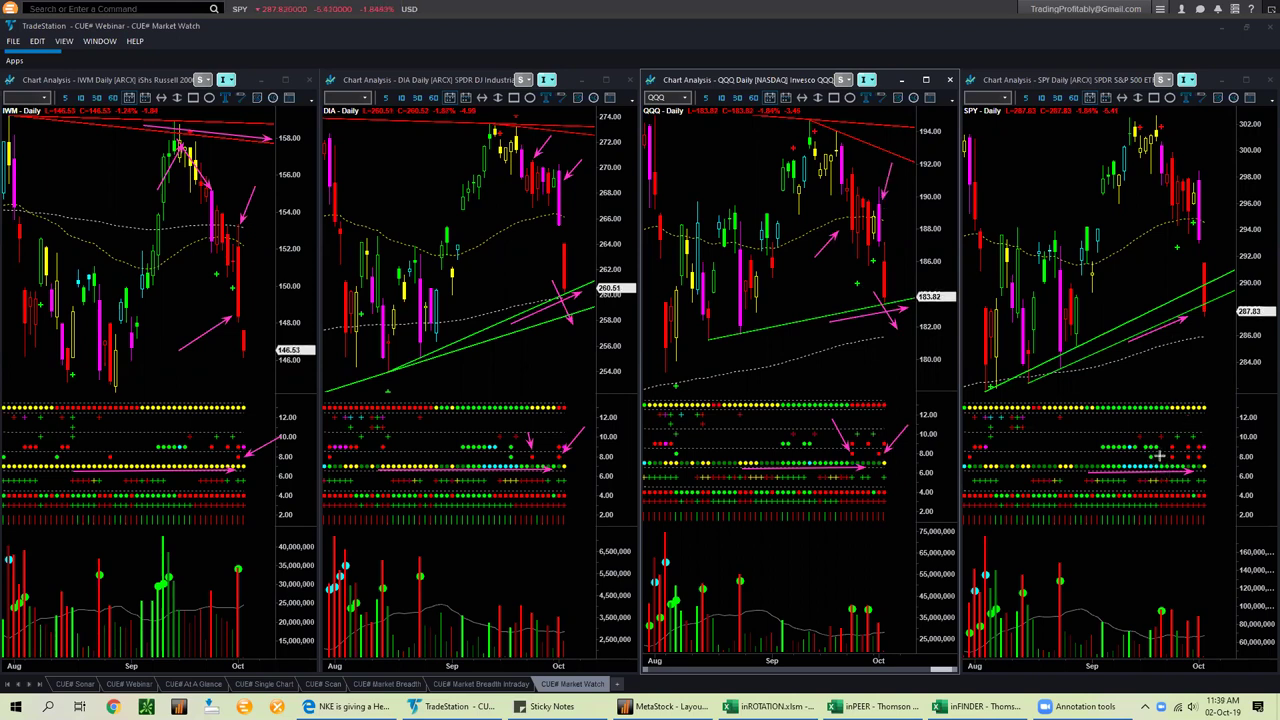
pyautogui.moveTo(1188, 441)
pyautogui.mouseDown()
pyautogui.moveTo(1176, 456)
pyautogui.moveTo(1202, 456)
pyautogui.mouseUp()
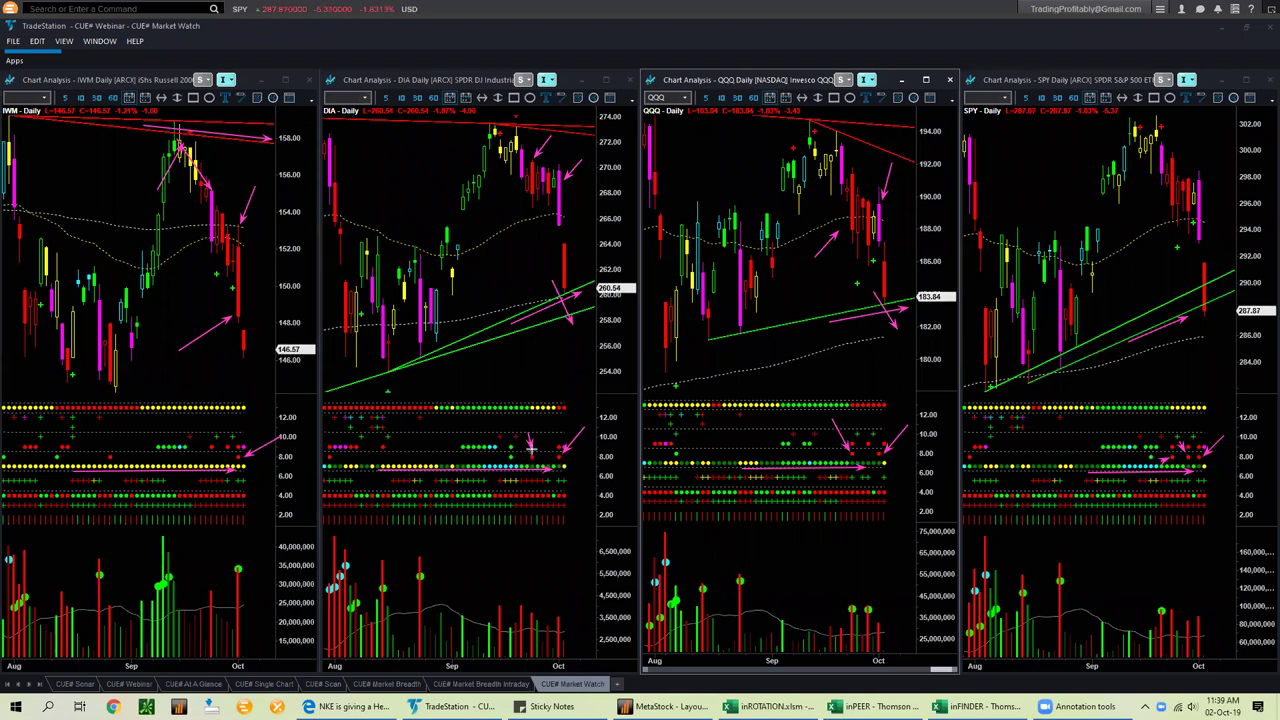
pyautogui.moveTo(548, 444); pyautogui.dragTo(538, 456)
# Erase all pink annotations and move to the Webinar workspace with the NKE charts
pyautogui.press('Escape')
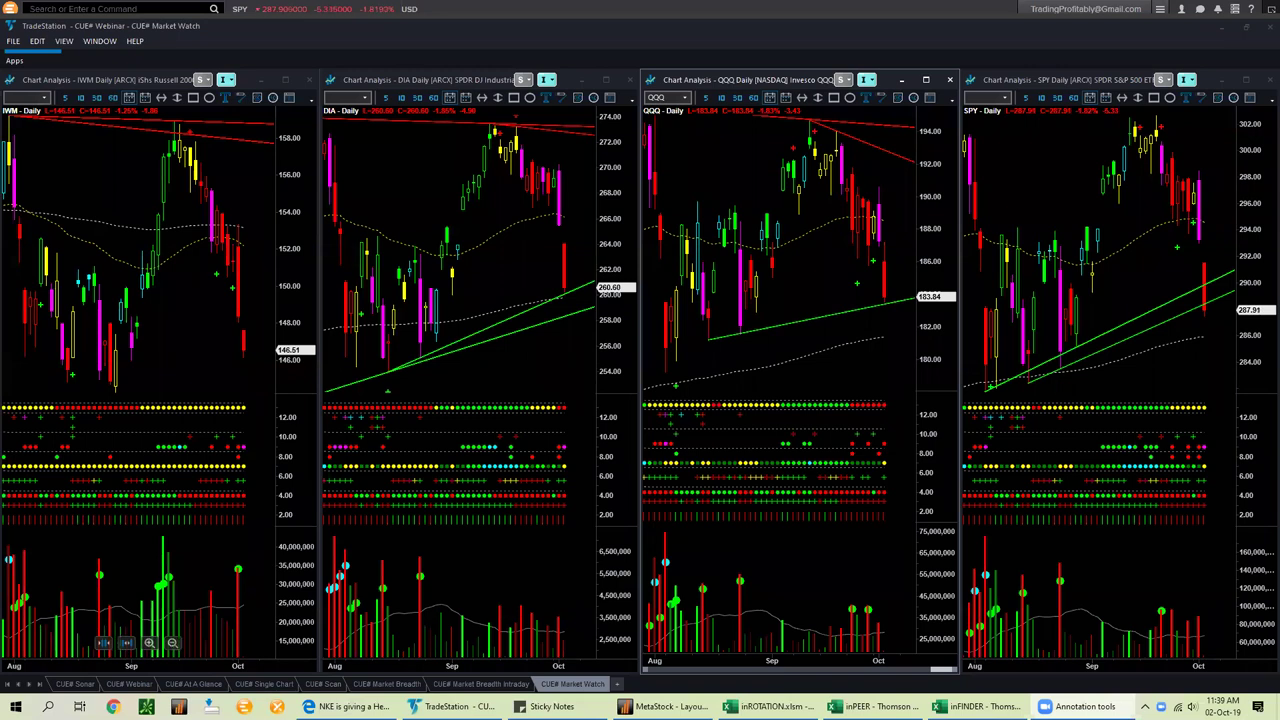
pyautogui.hotkey('ctrl', 'Tab')
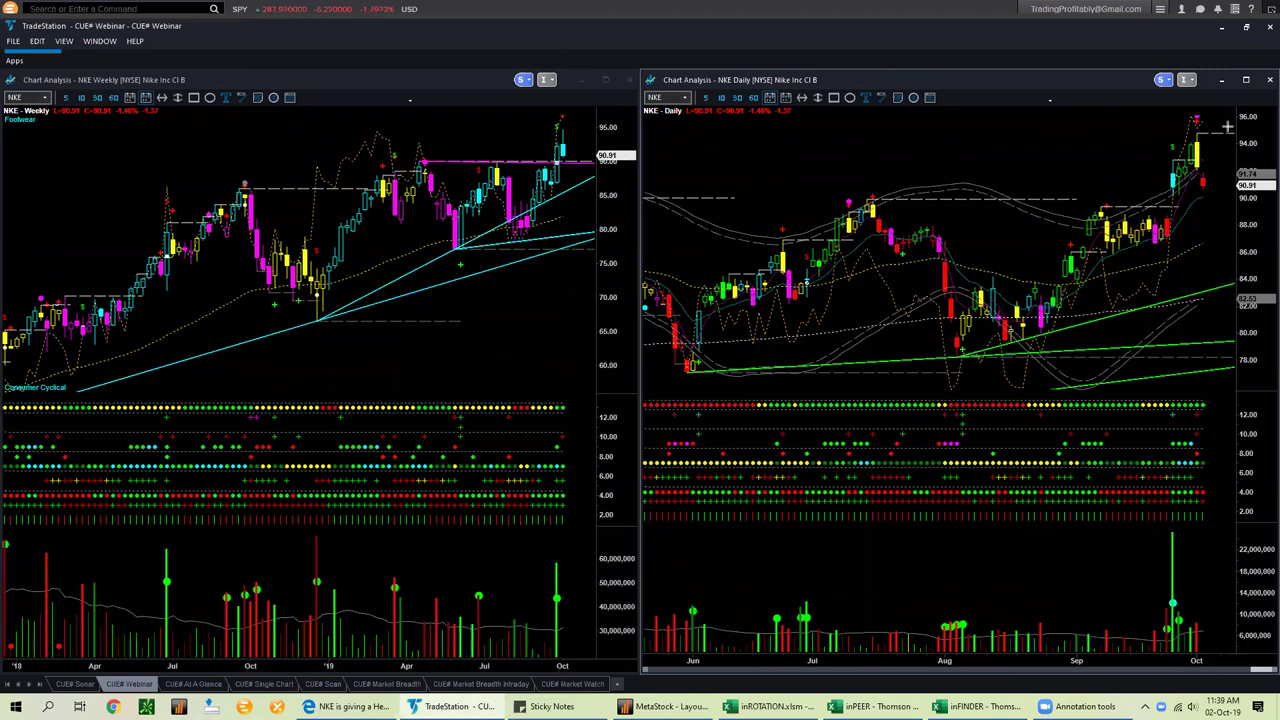
# Arrow NKE's latest daily candles and indicator dots, clear them, and return to Excel
pyautogui.moveTo(1225, 119); pyautogui.dragTo(1201, 150)
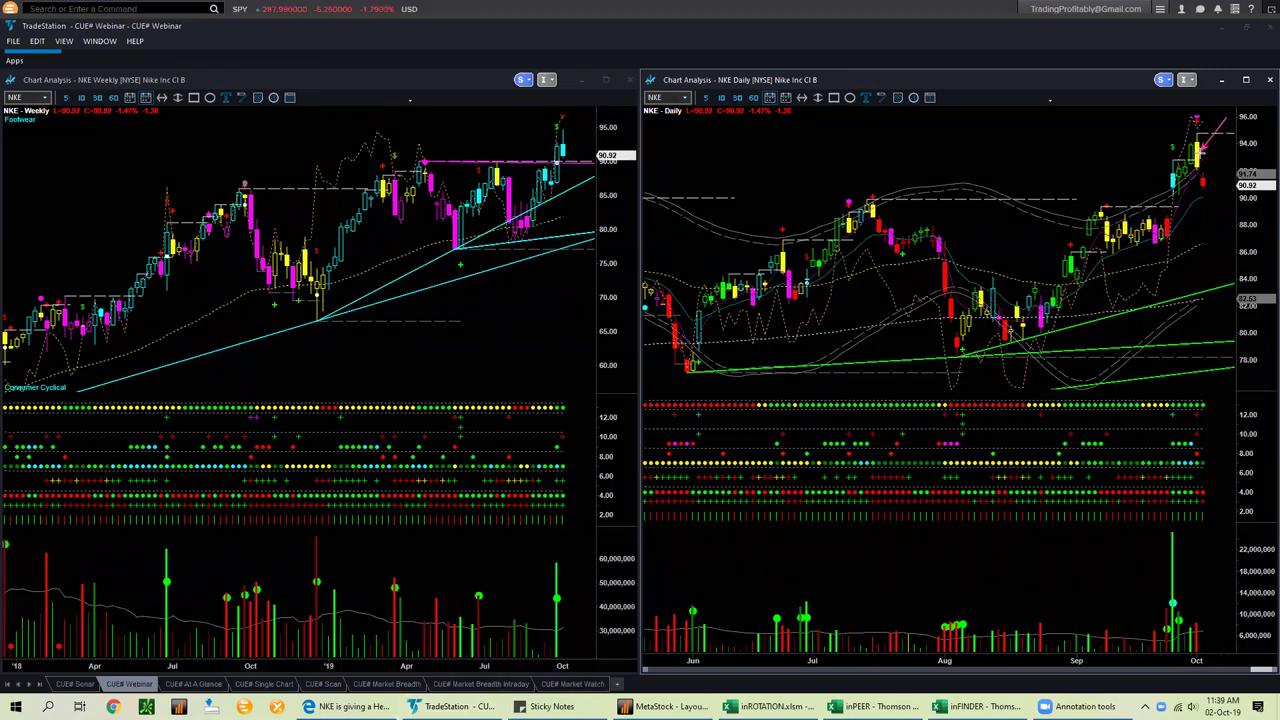
pyautogui.moveTo(1234, 433); pyautogui.dragTo(1208, 462)
pyautogui.press('Escape')
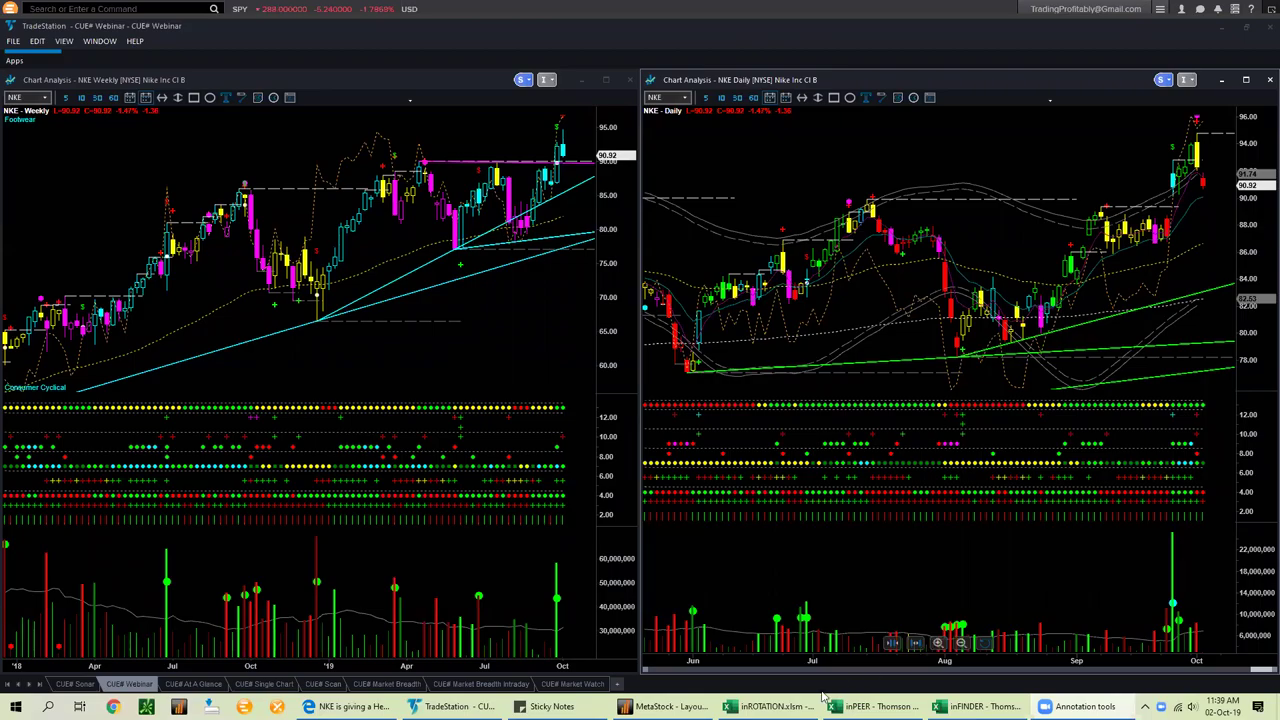
pyautogui.hotkey('alt', 'Tab')
# Return to the Excel dashboard, check its last update time, and sort sectors by 1D rank
pyautogui.click(997, 340)
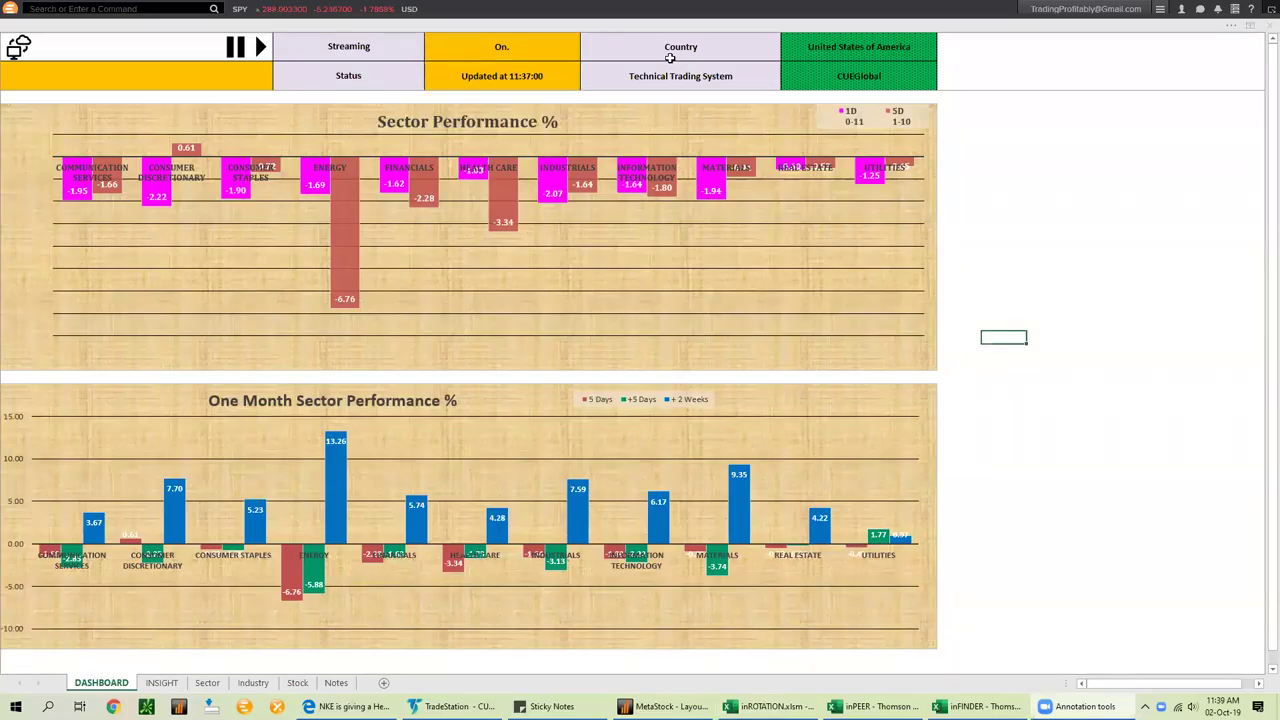
pyautogui.click(495, 74)
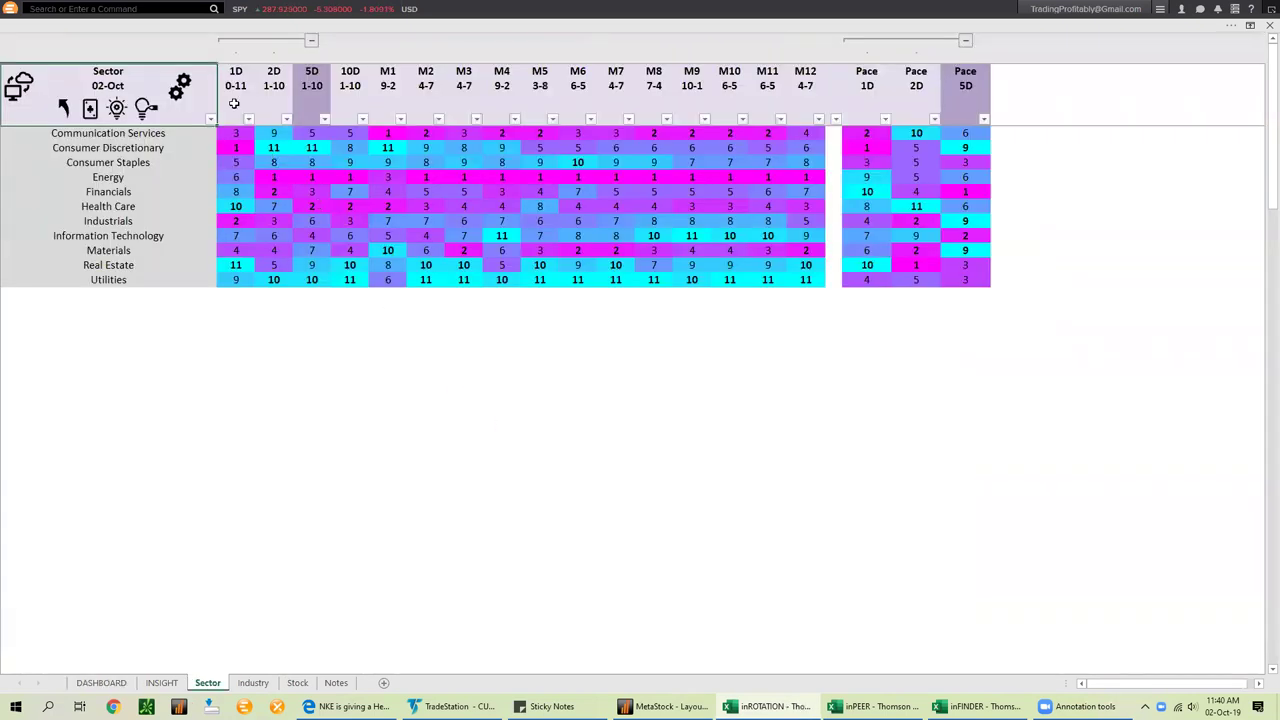
pyautogui.click(233, 102)
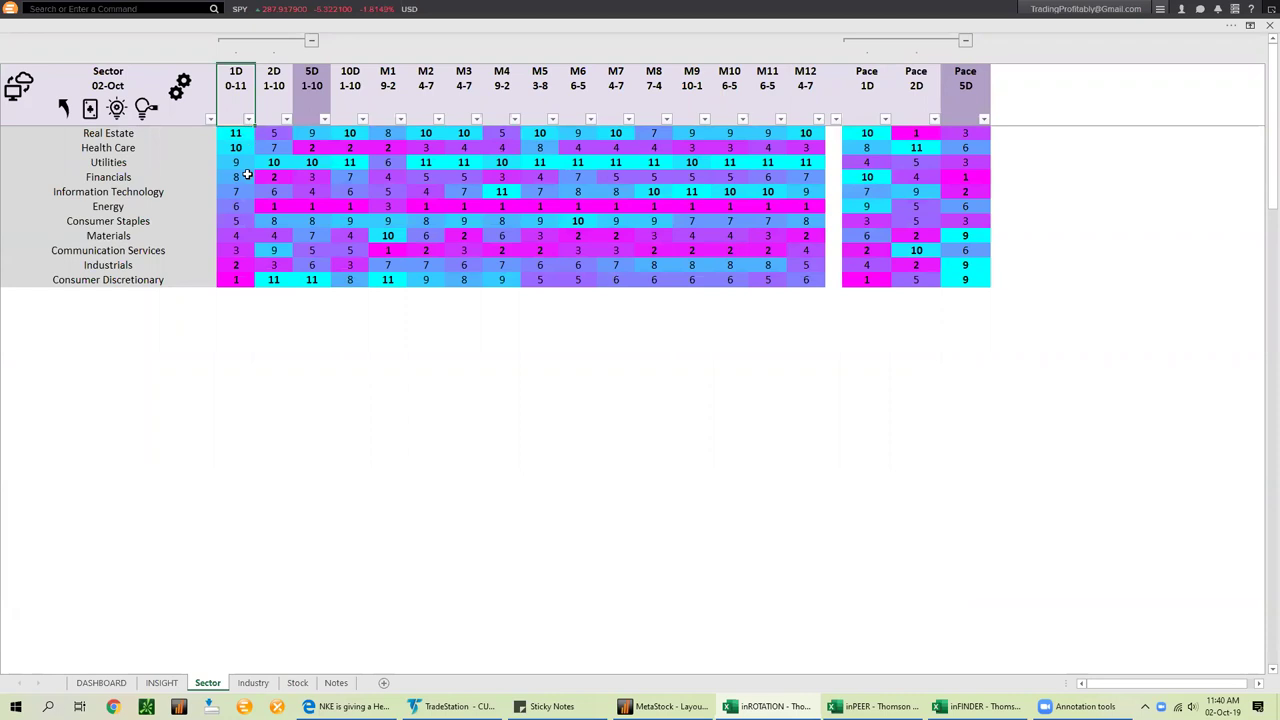
# Highlight the 1D ranks of the top three and weakest sectors
pyautogui.moveTo(227, 283); pyautogui.dragTo(240, 252)
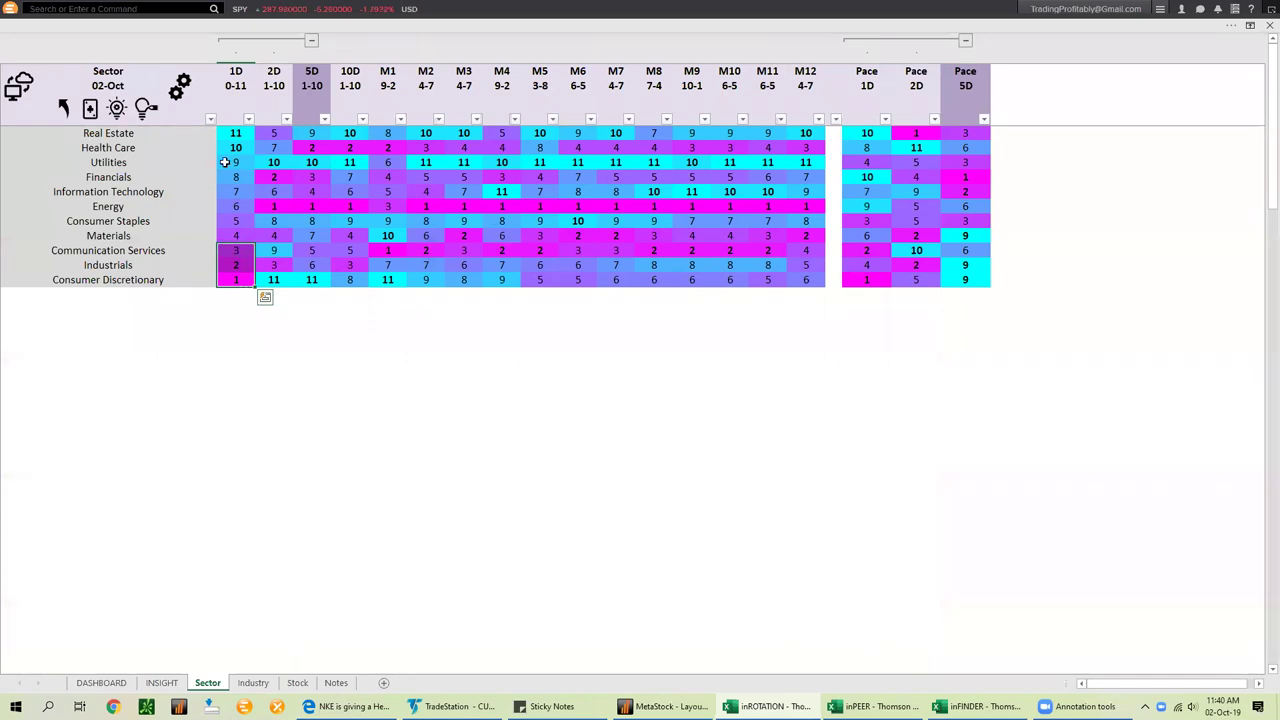
pyautogui.click(229, 90)
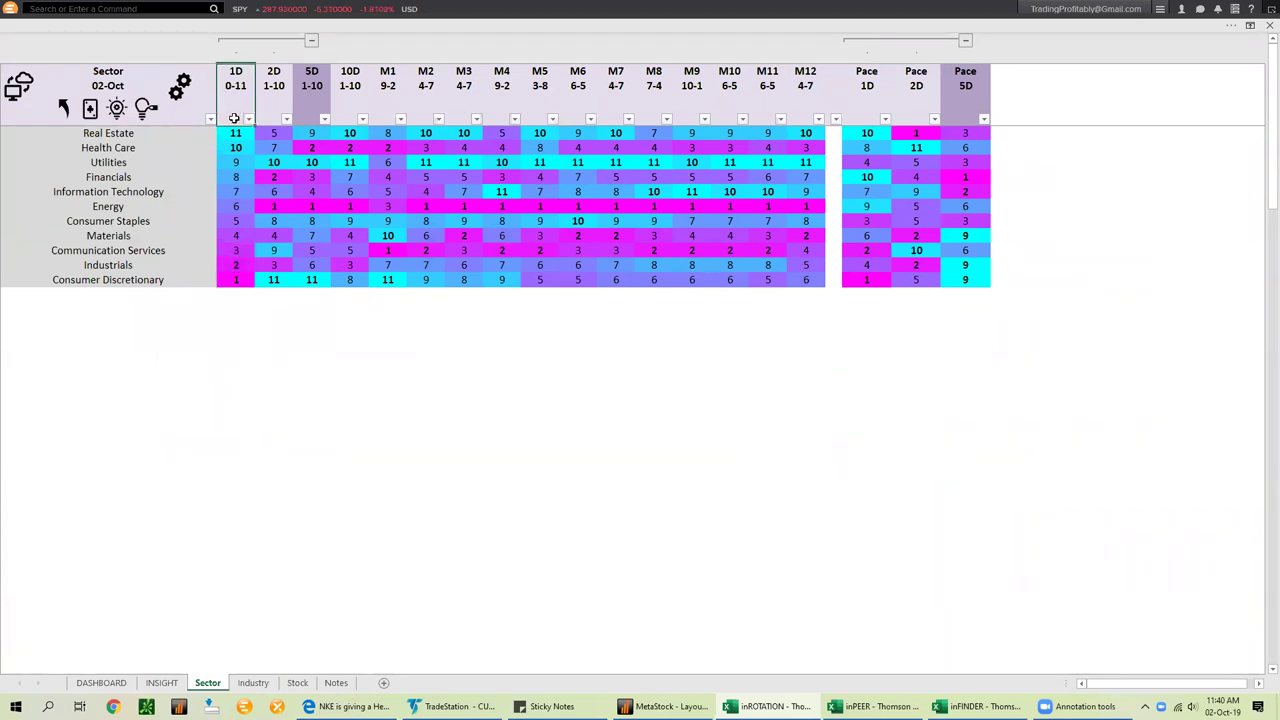
pyautogui.moveTo(120, 136); pyautogui.dragTo(128, 162)
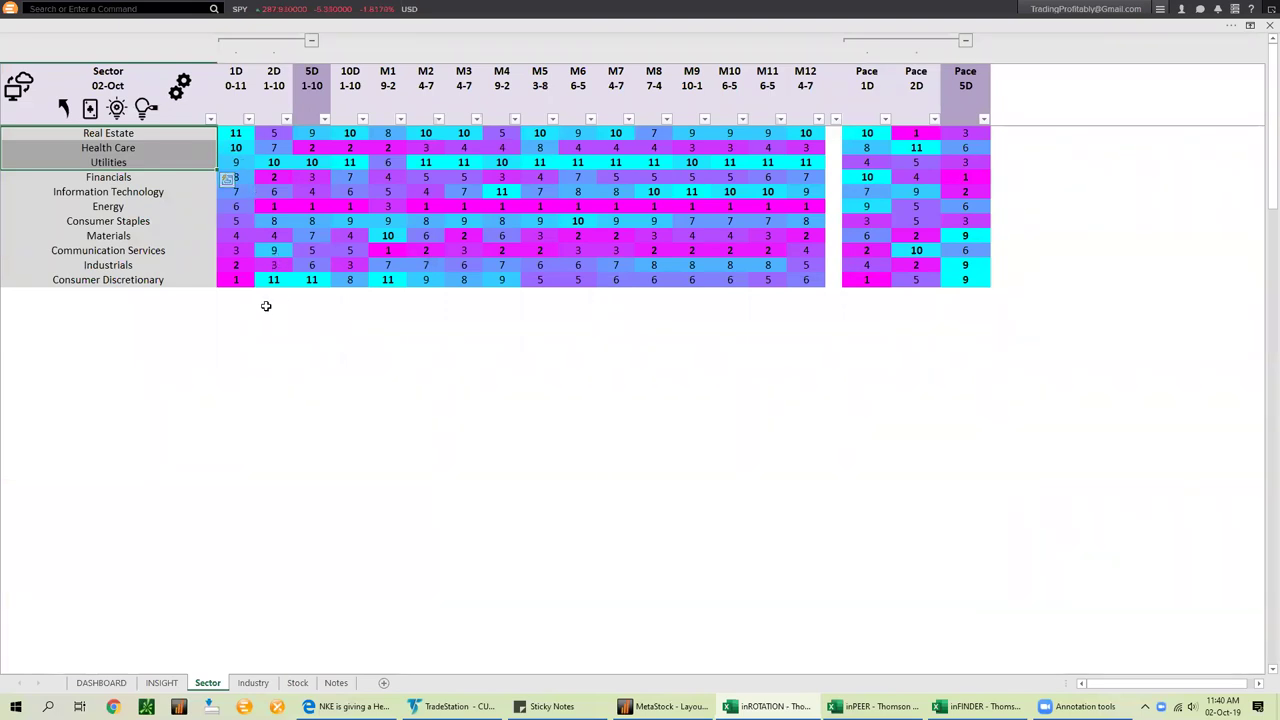
pyautogui.moveTo(235, 250); pyautogui.dragTo(236, 280)
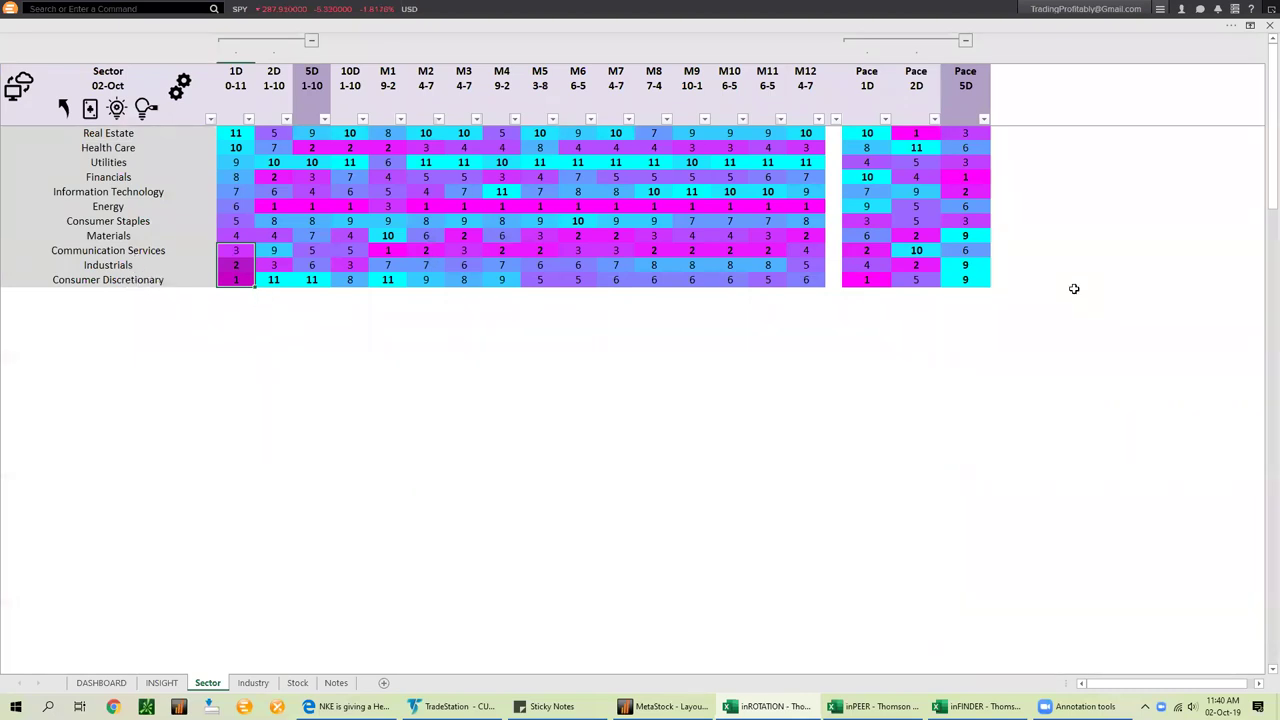
pyautogui.hotkey('ctrl', 'shift', 'a')
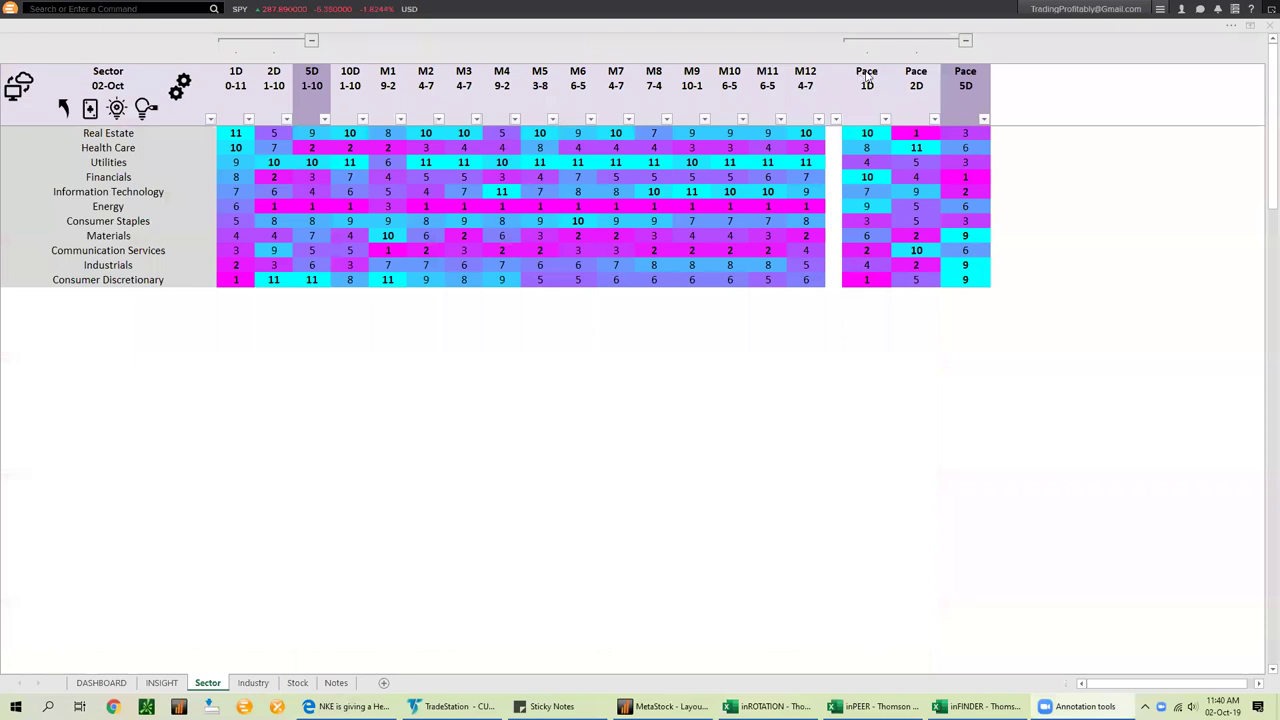
# Sort sectors by Pace 1D descending, mark Consumer Discretionary's rank, and drill into its industries
pyautogui.click(867, 86)
pyautogui.click(866, 85)
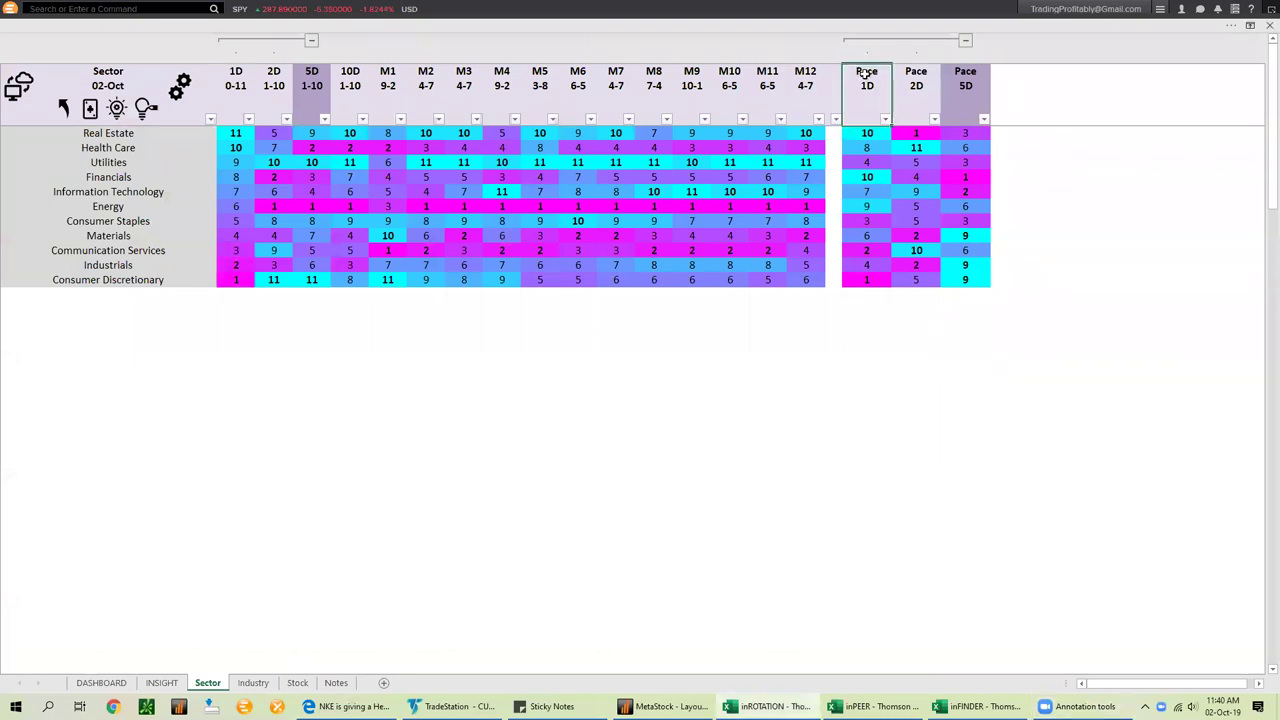
pyautogui.moveTo(867, 250); pyautogui.dragTo(867, 281)
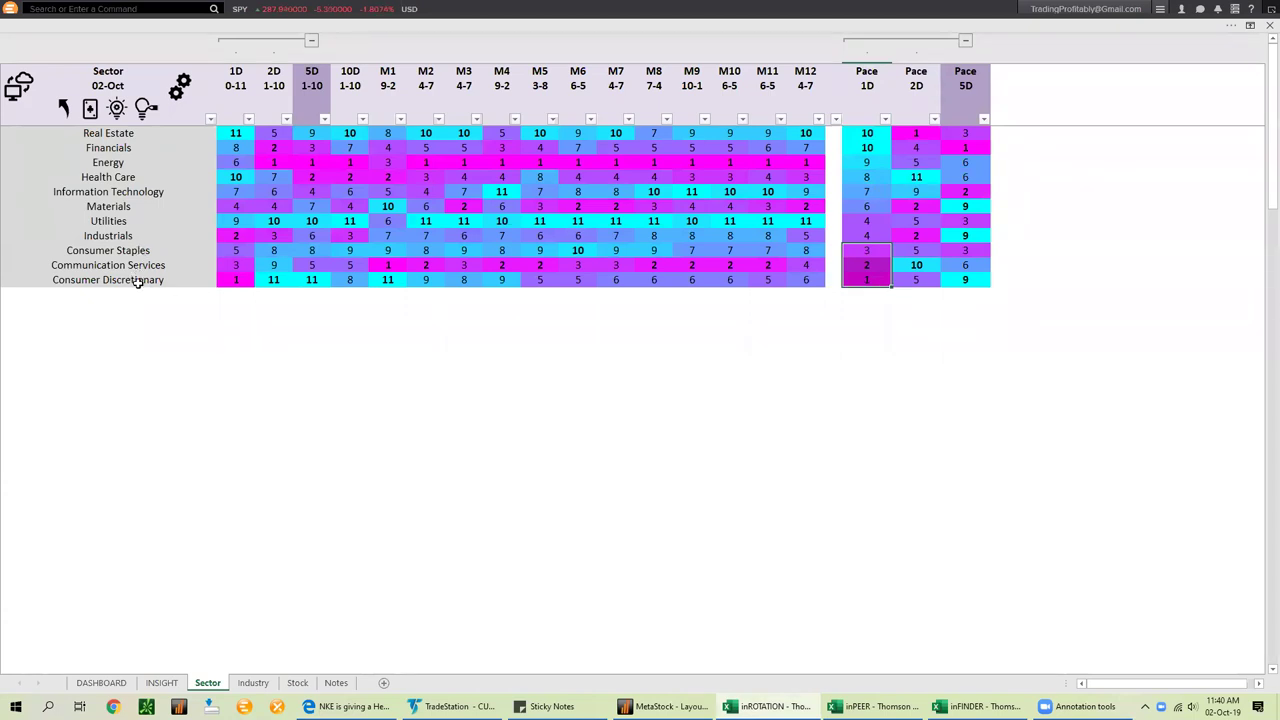
pyautogui.click(137, 281)
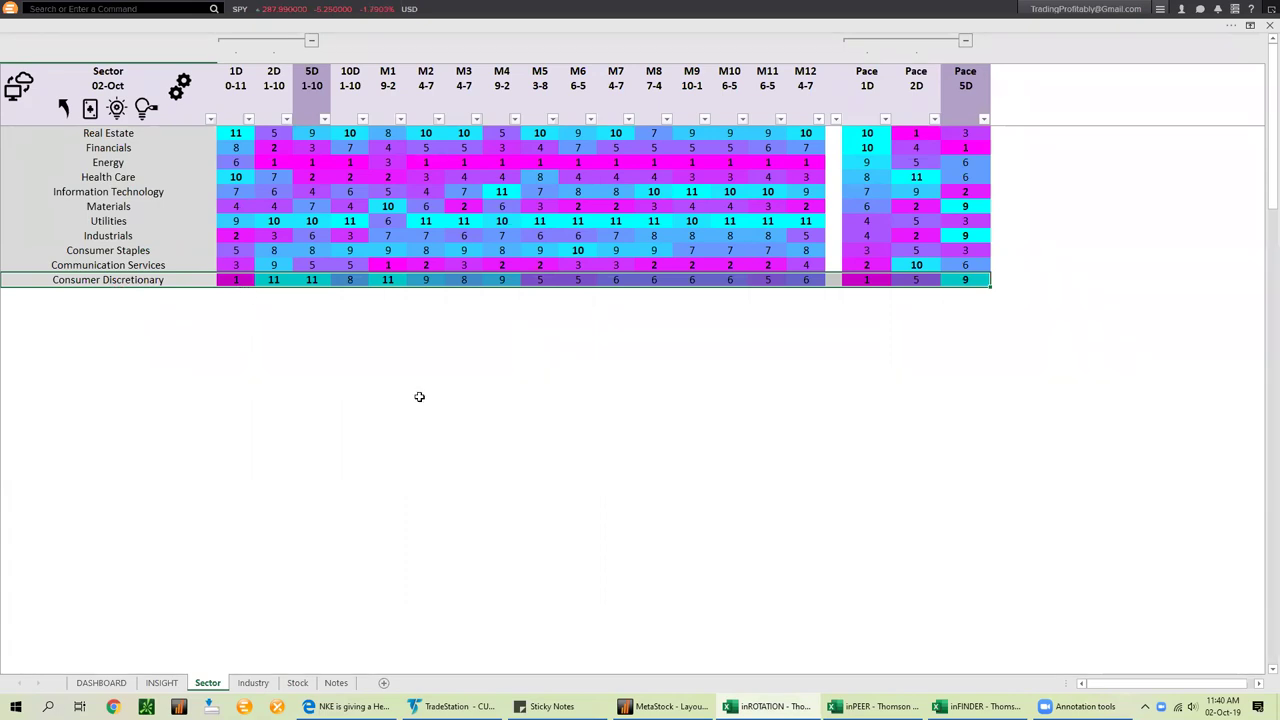
pyautogui.moveTo(799, 358); pyautogui.dragTo(858, 292)
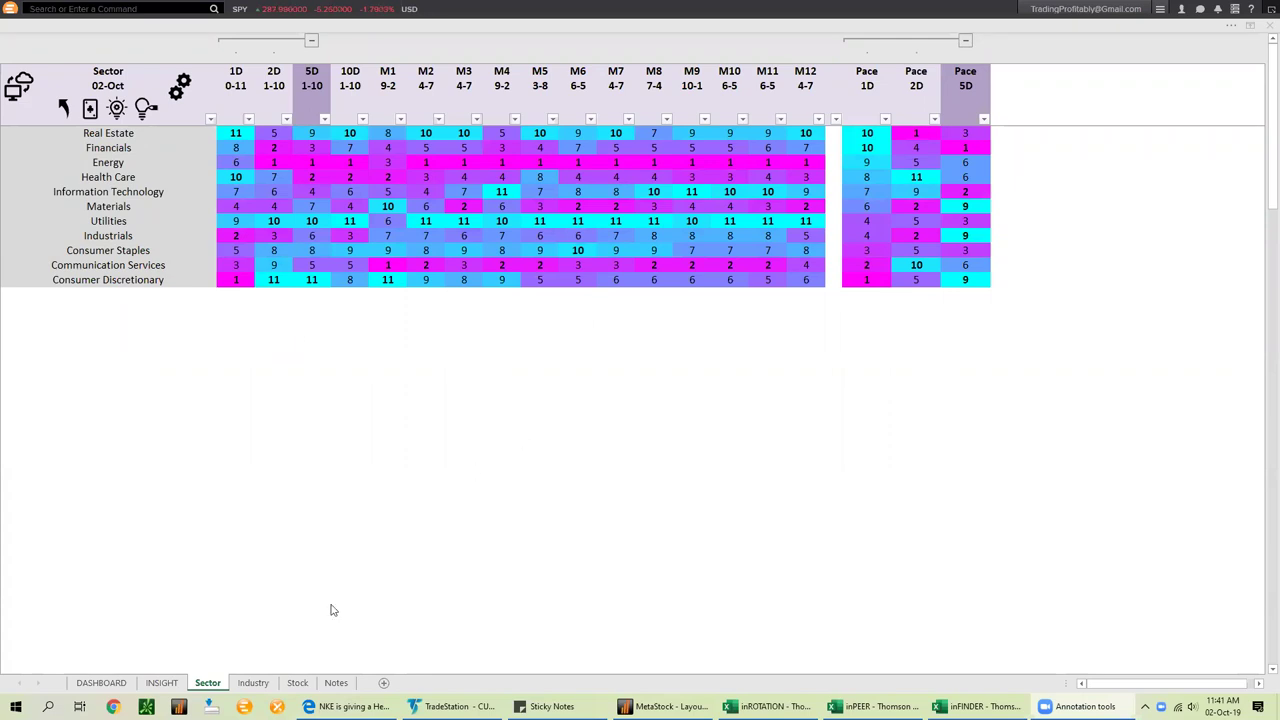
pyautogui.click(156, 281)
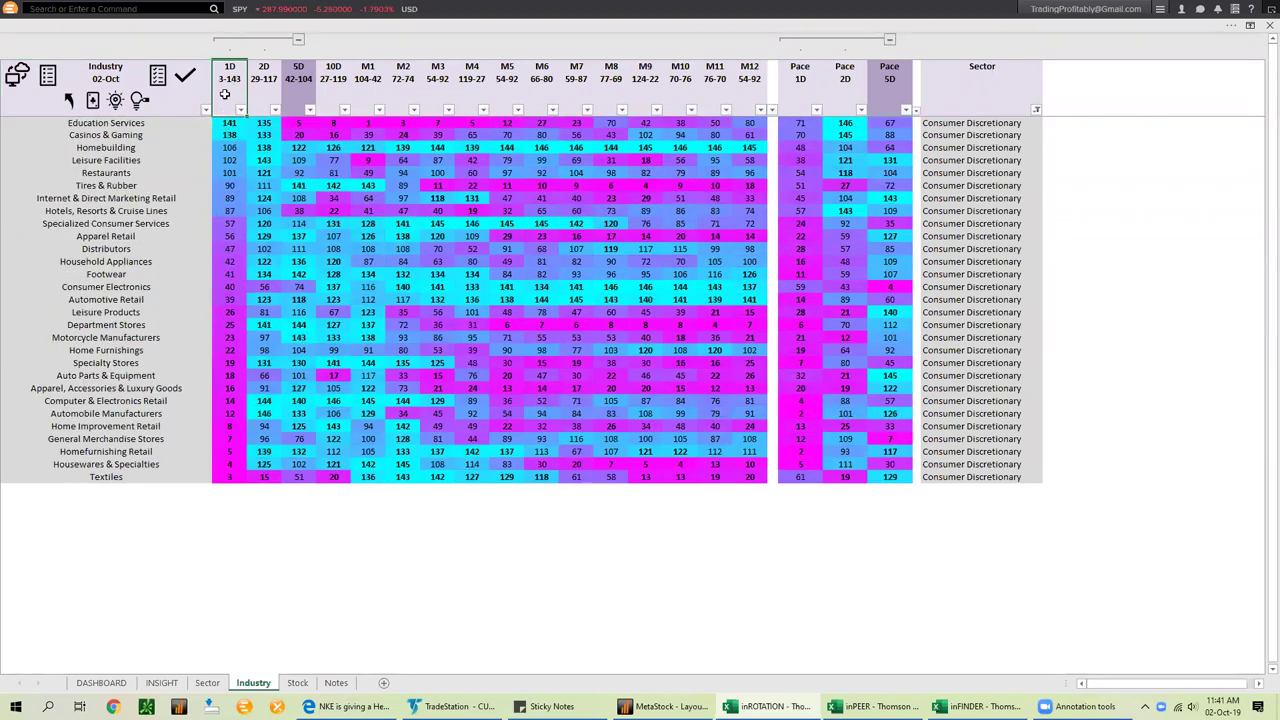
# Highlight the 1D ranks from Leisure Facilities to Auto Parts & Equipment to find the weakest industries, then go to the Stock sheet
pyautogui.moveTo(964, 165); pyautogui.dragTo(957, 466)
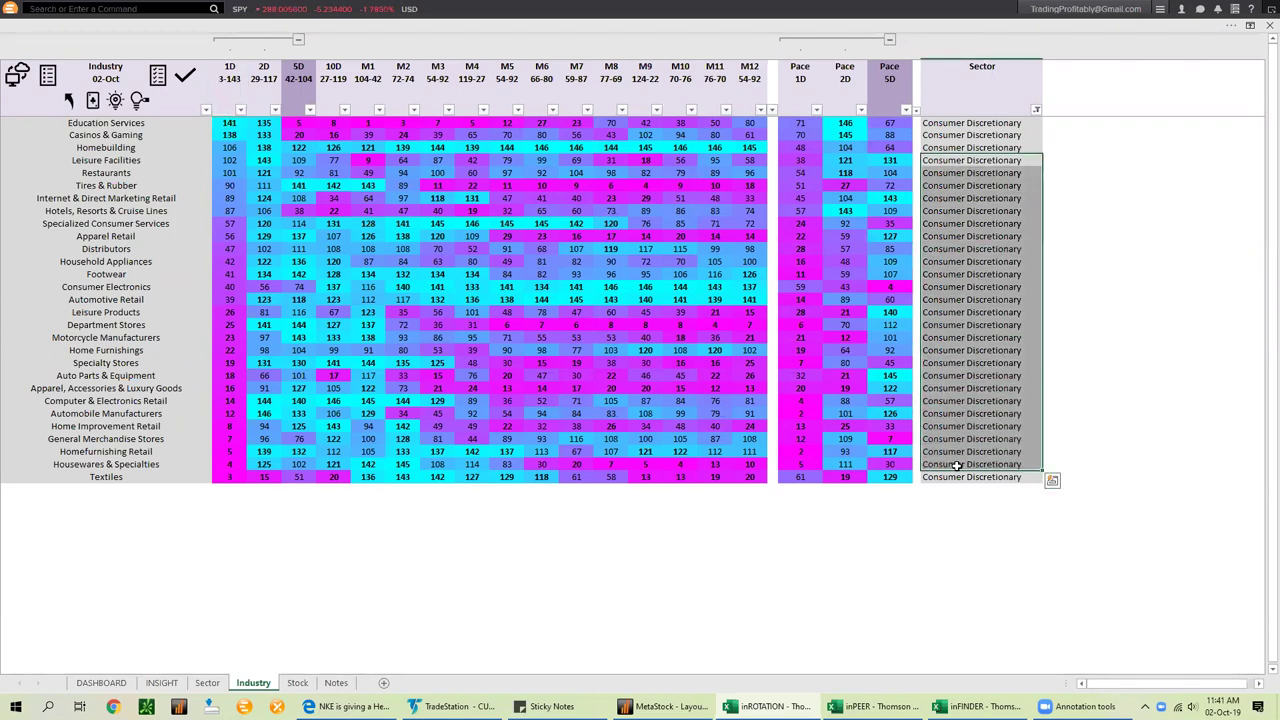
pyautogui.moveTo(226, 477); pyautogui.dragTo(238, 314)
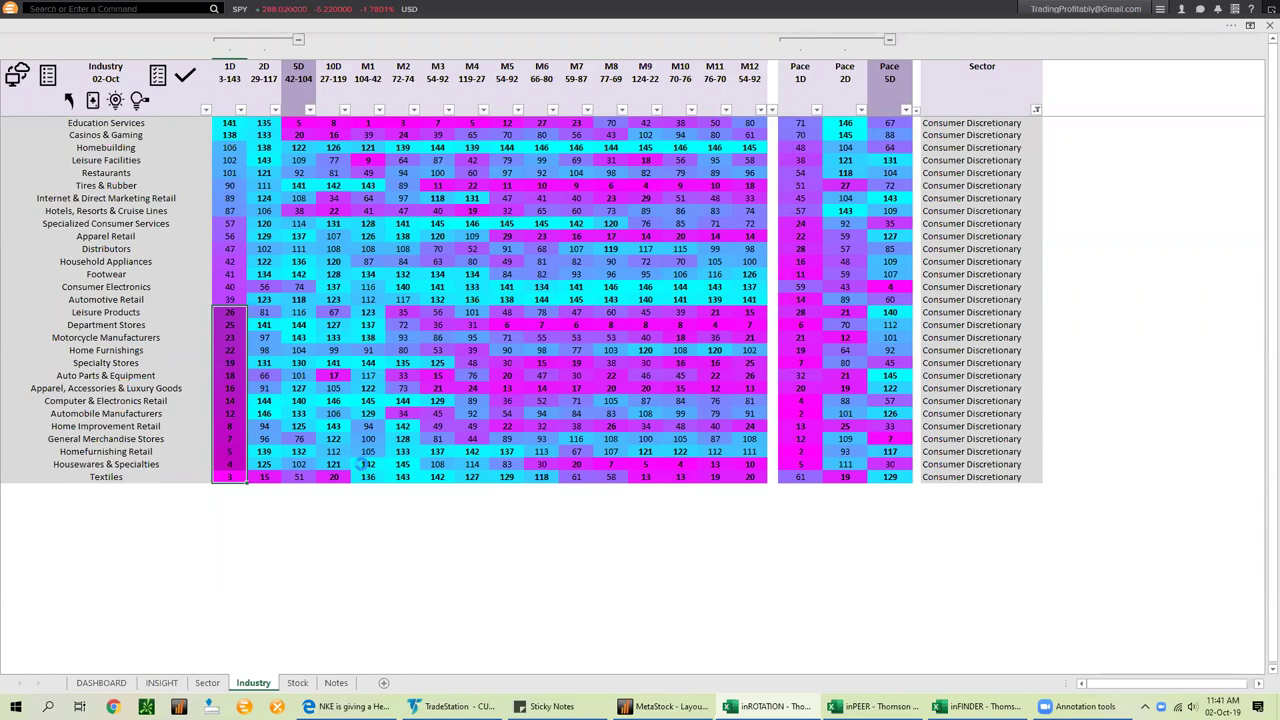
pyautogui.scroll(-1, 361, 465)
pyautogui.hotkey('ctrl', 'pagedown')
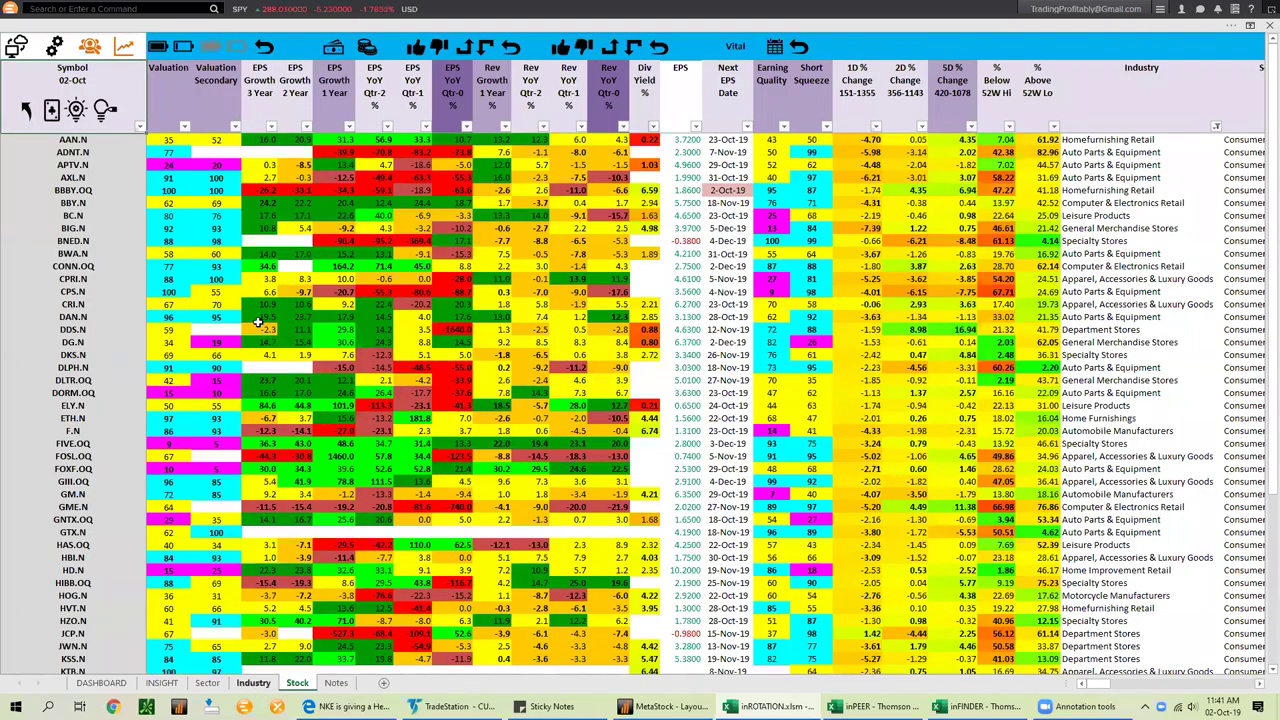
# Filter the Stock sheet to the chosen weakest industries and highlight their 1D % Change values
pyautogui.hotkey('ctrl', 'pageup')
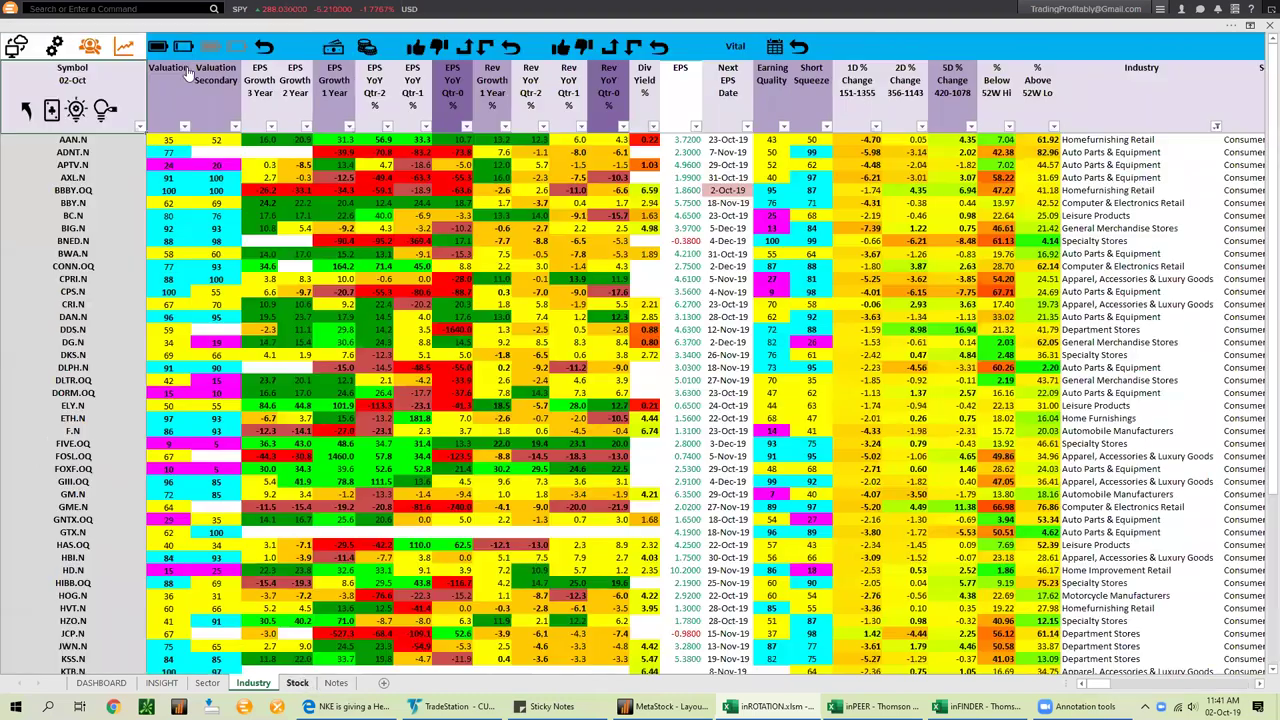
pyautogui.hotkey('ctrl', 'pagedown')
pyautogui.hotkey('ctrl', 'pagedown')
pyautogui.click(184, 50)
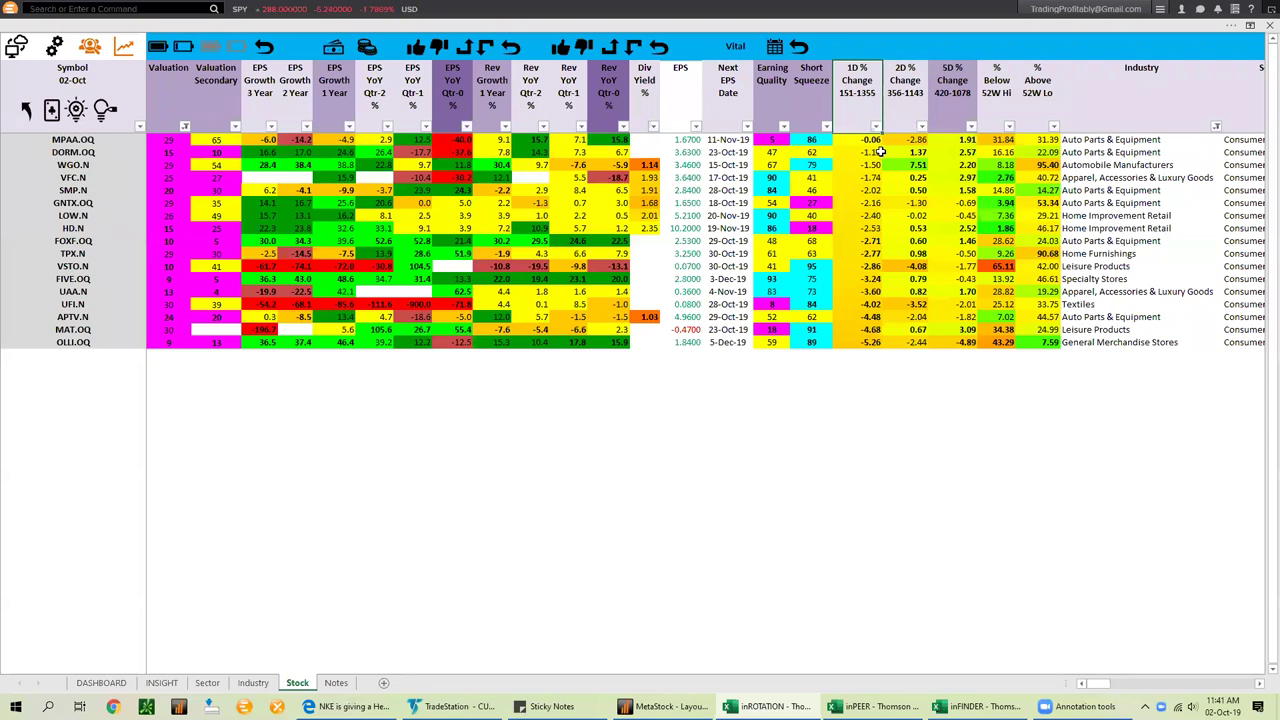
pyautogui.moveTo(880, 152); pyautogui.dragTo(862, 342)
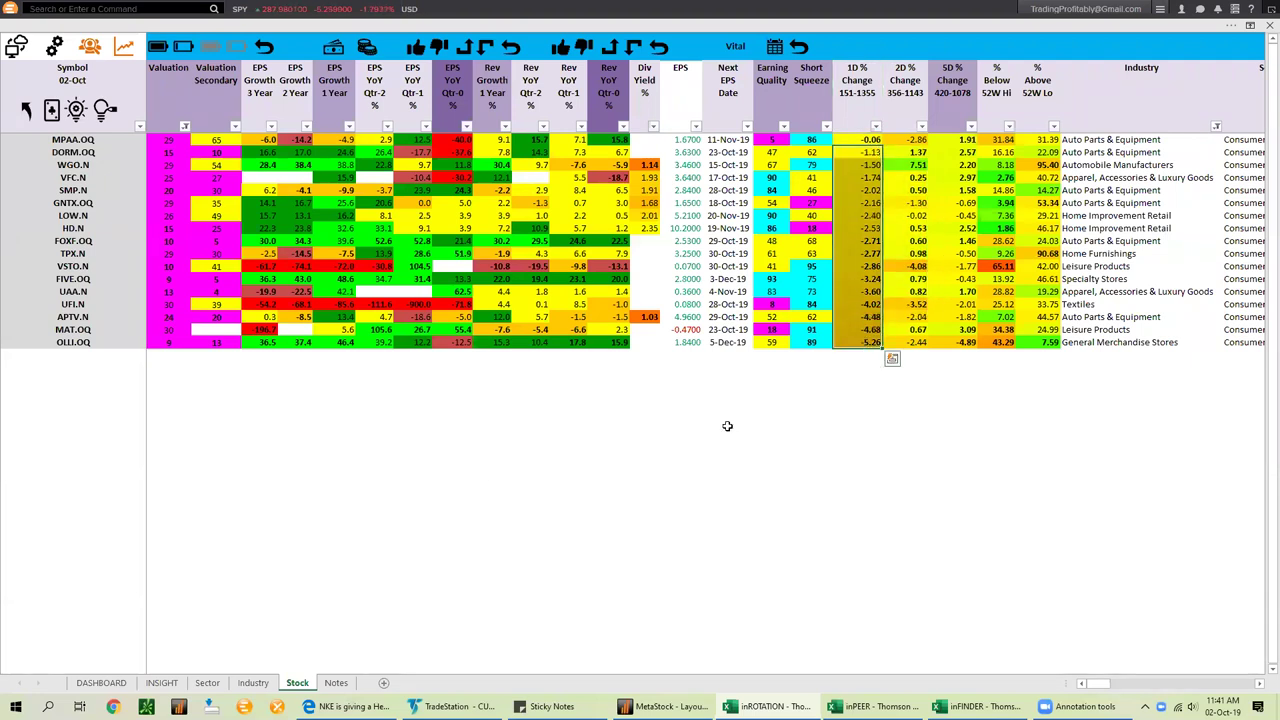
# Set the DASHBOARD Technical Trading System to CUEElite and return to TradeStation
pyautogui.click(116, 686)
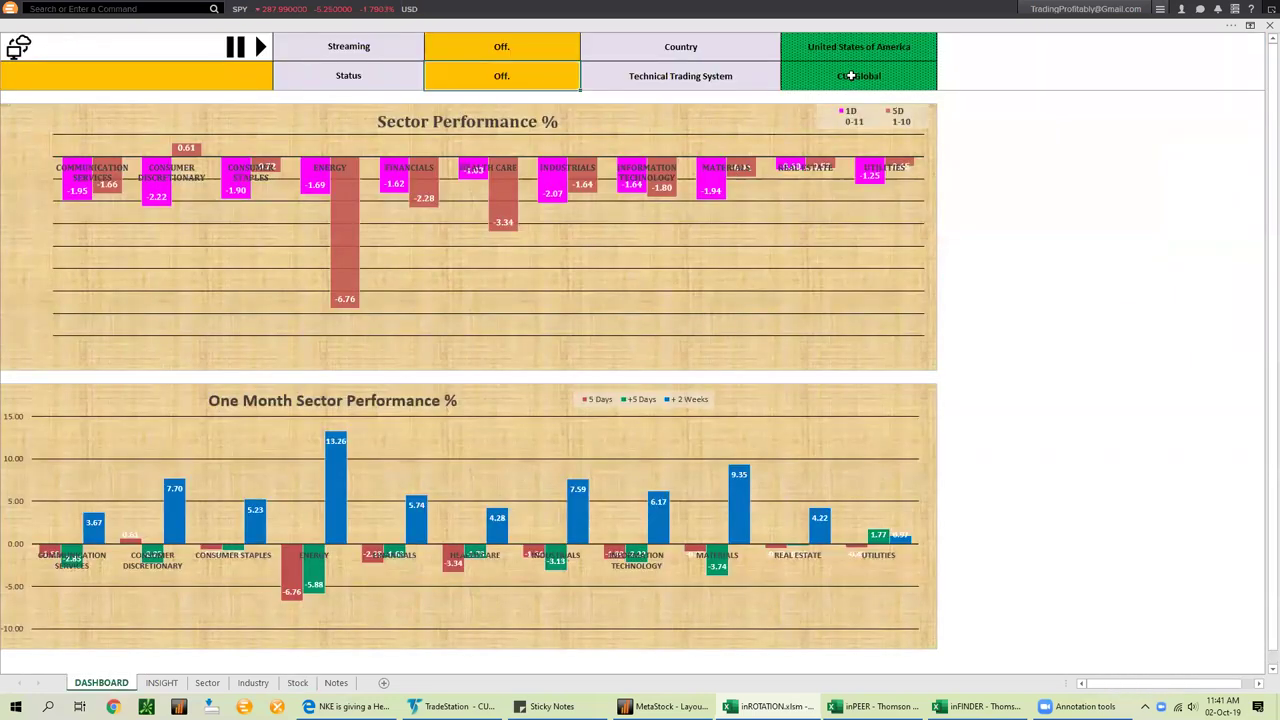
pyautogui.click(943, 86)
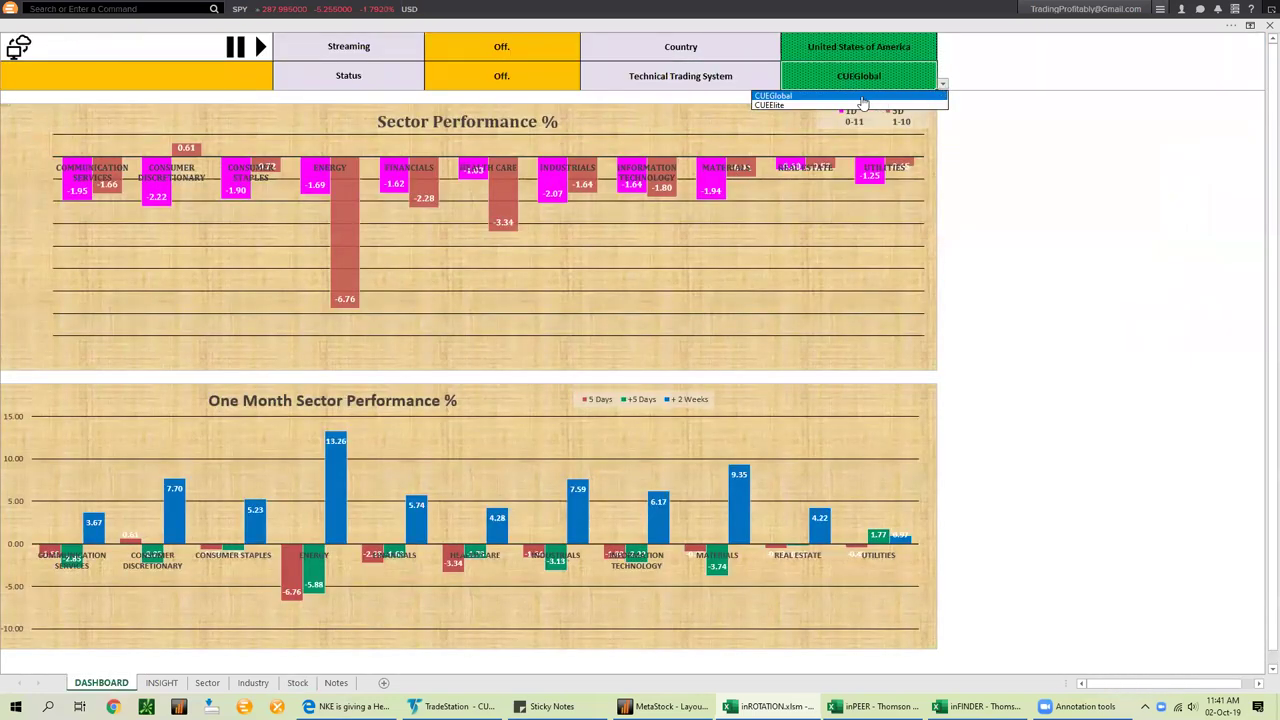
pyautogui.click(812, 106)
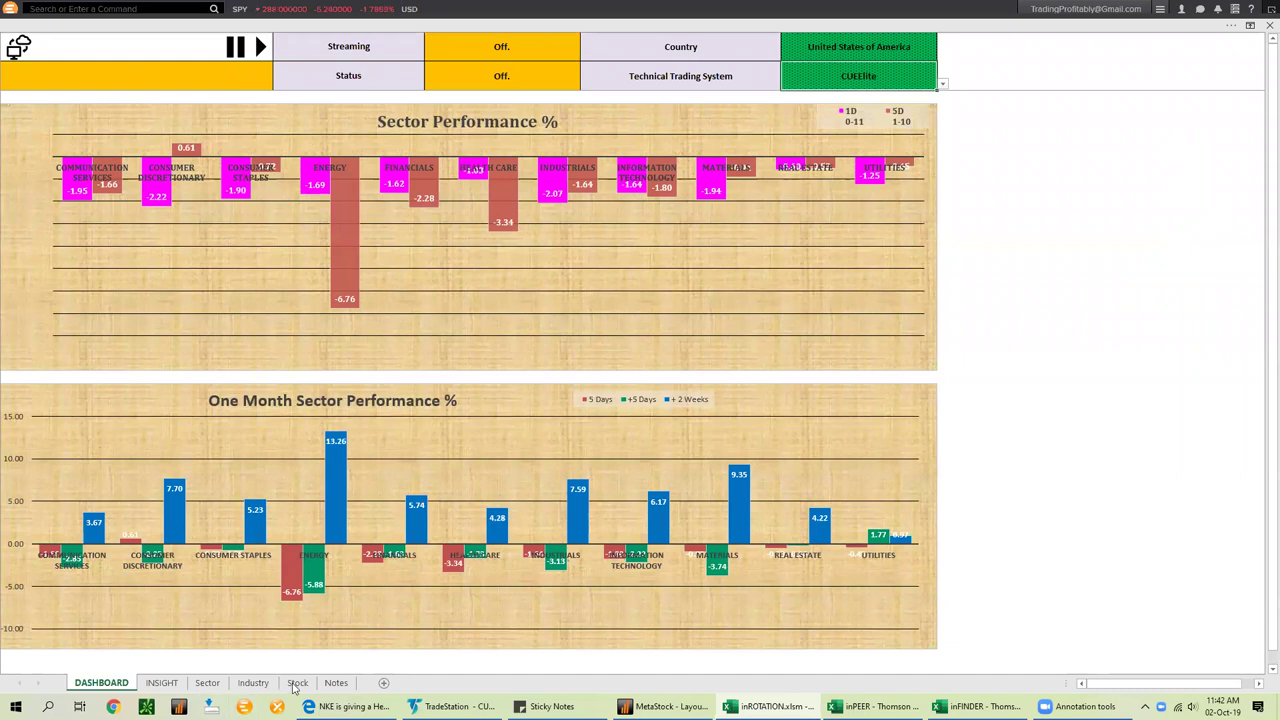
pyautogui.click(304, 682)
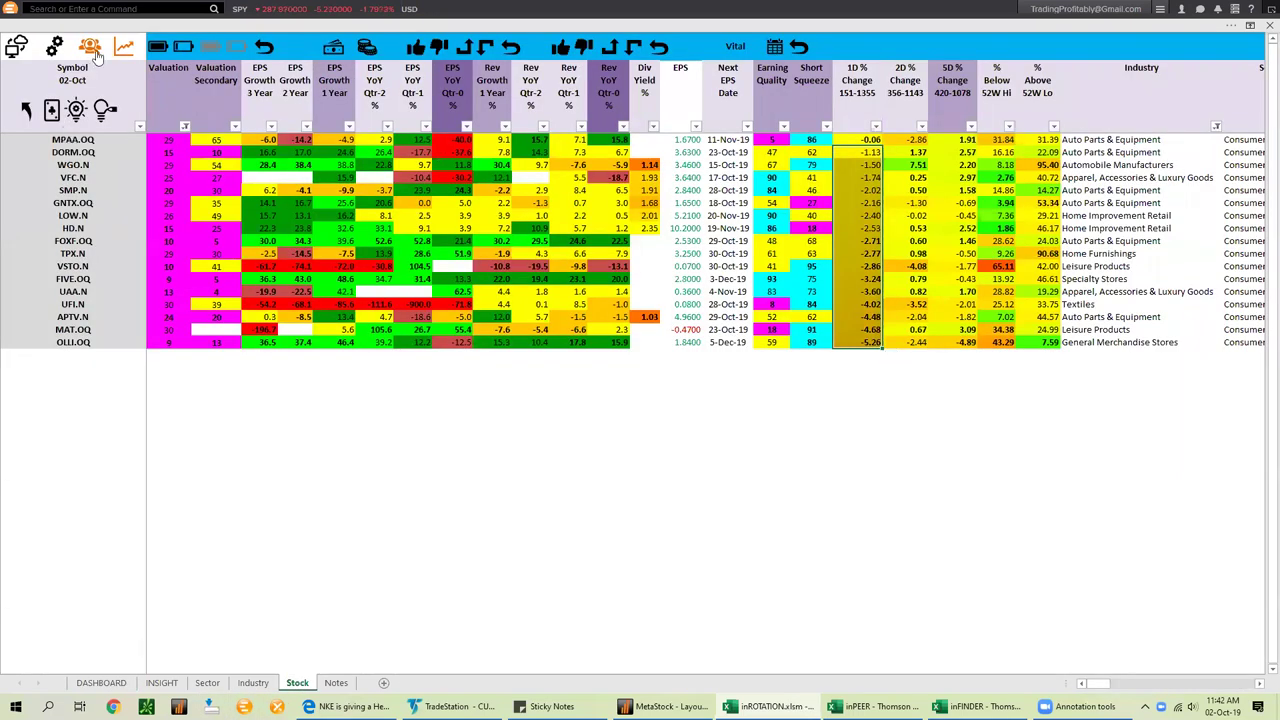
pyautogui.click(450, 706)
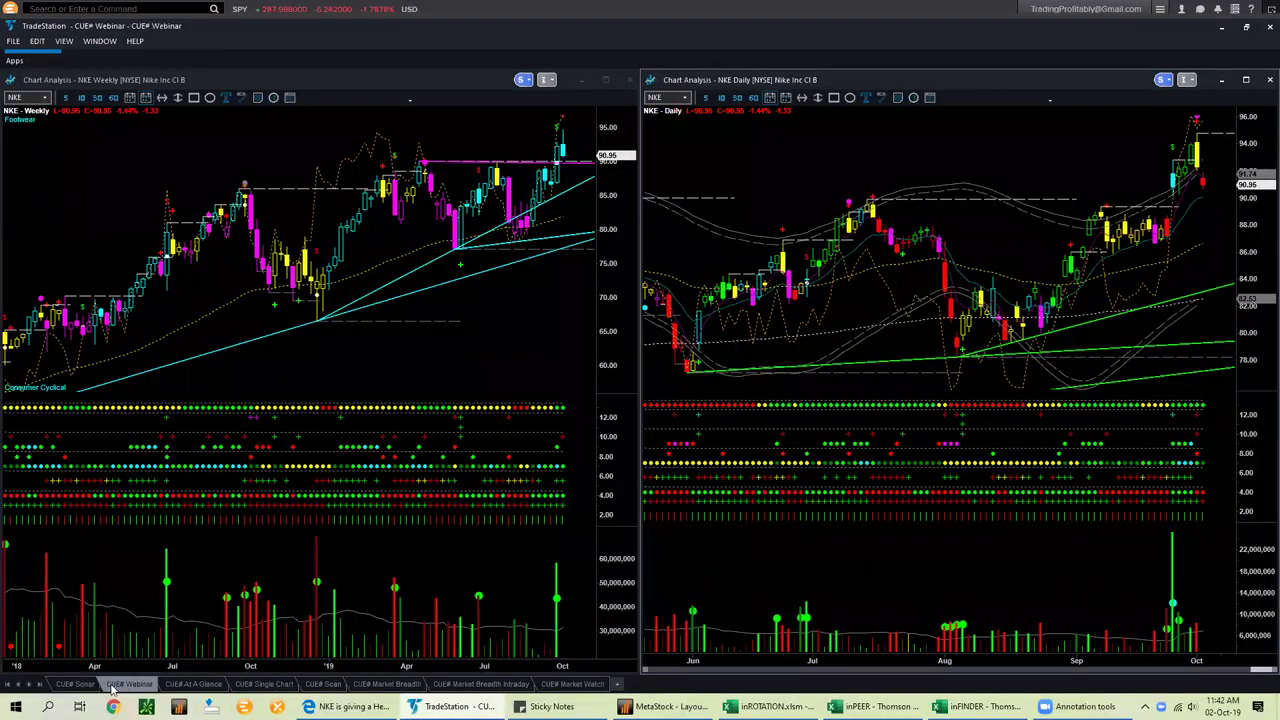
# Paste the filtered stock symbols into the CUE# At A Glance watchlist and delete the index and ETF rows
pyautogui.click(208, 688)
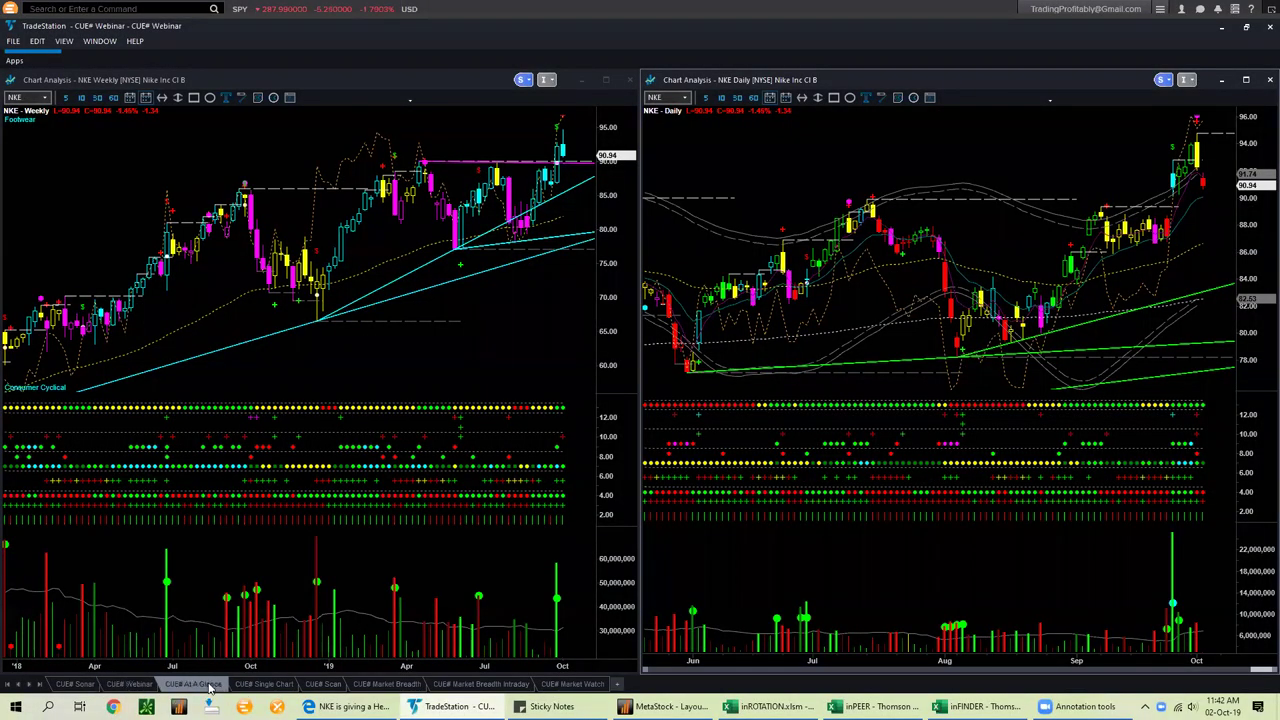
pyautogui.click(16, 275)
pyautogui.write('DORM WGO VFC SMP GNTX LOW HD FOXF TPX VSTO FIVE UAA UFI APTV MAT OLLI')
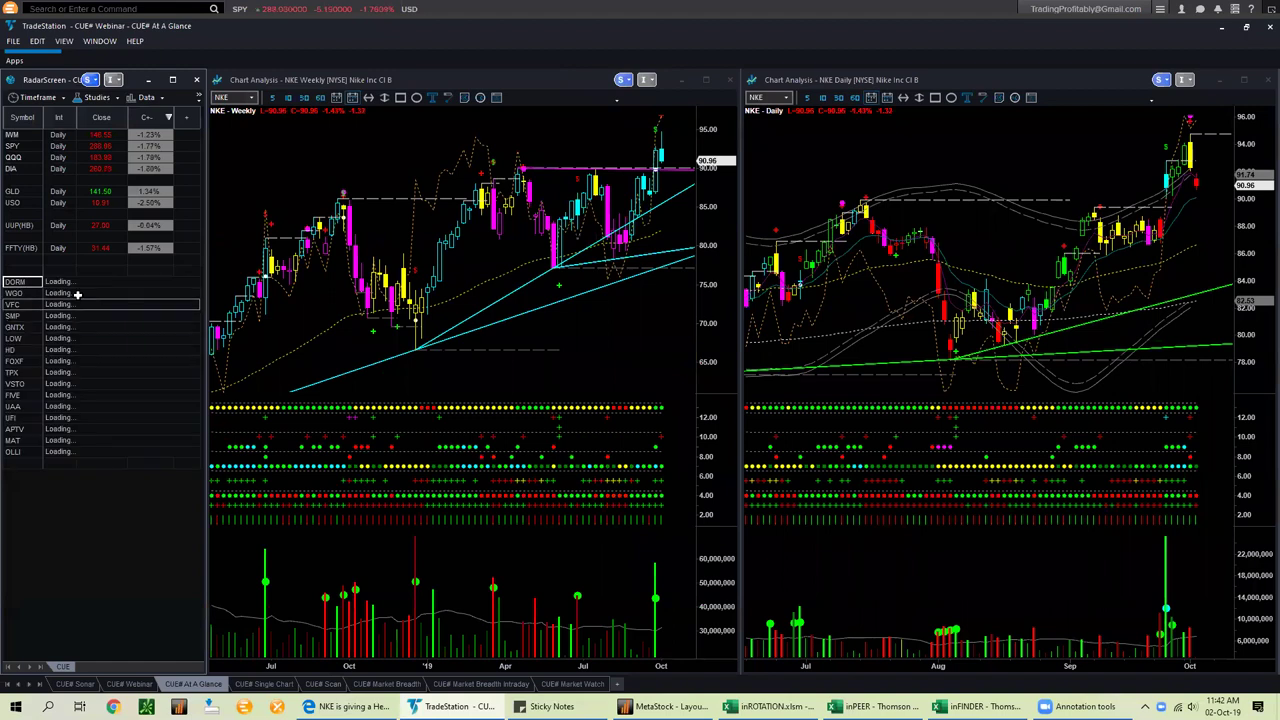
pyautogui.moveTo(21, 264); pyautogui.dragTo(19, 132)
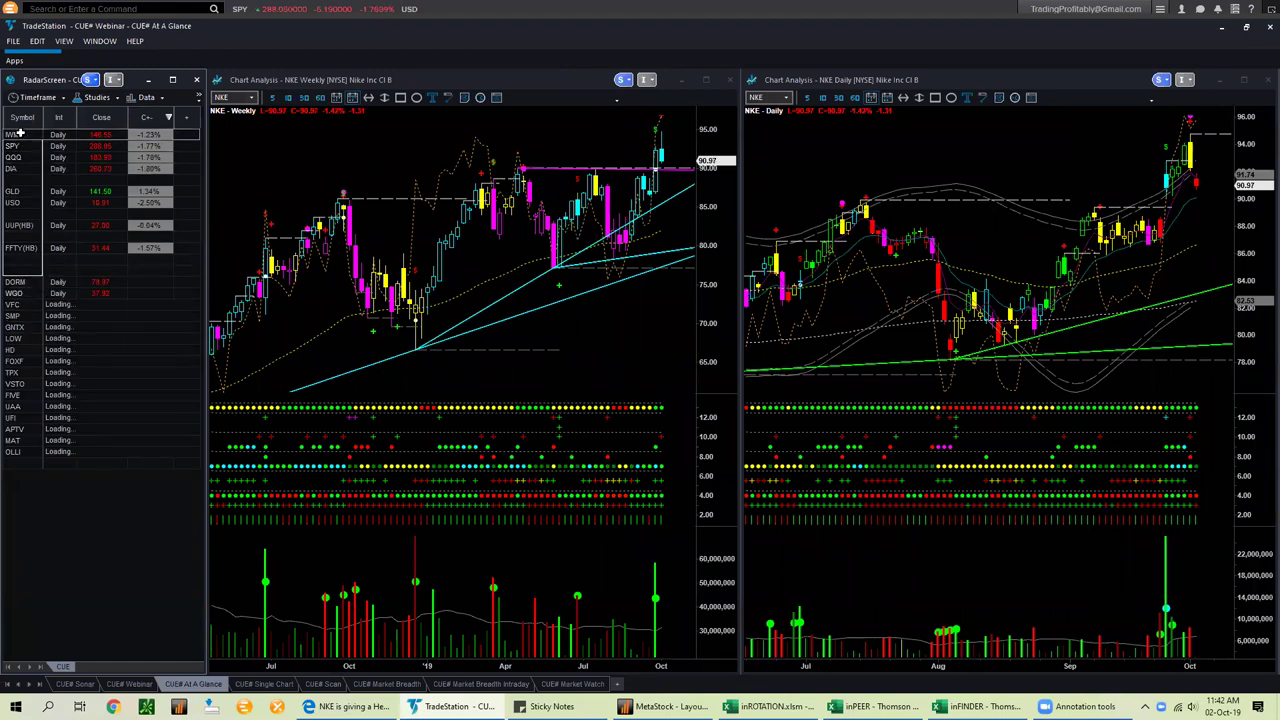
pyautogui.press('Delete')
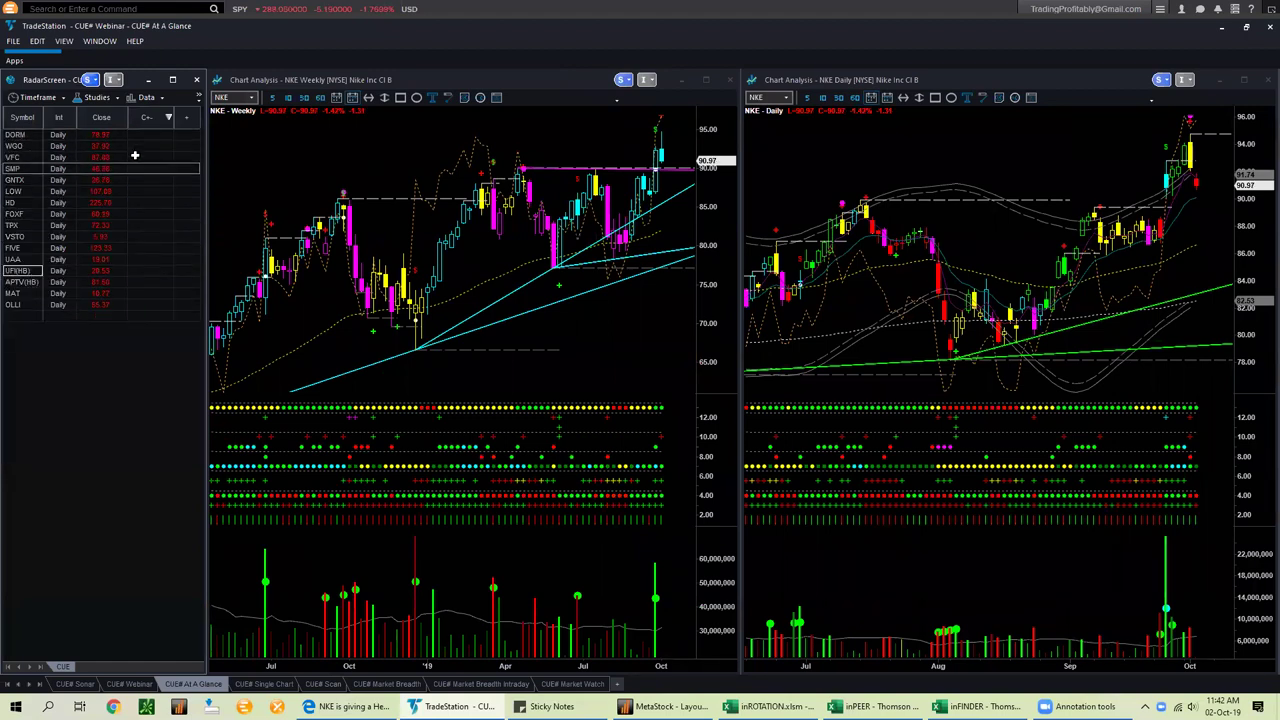
# Sort the watchlist by Symbol, load APTV, and draw pink arrows on its daily chart
pyautogui.click(17, 118)
pyautogui.click(18, 134)
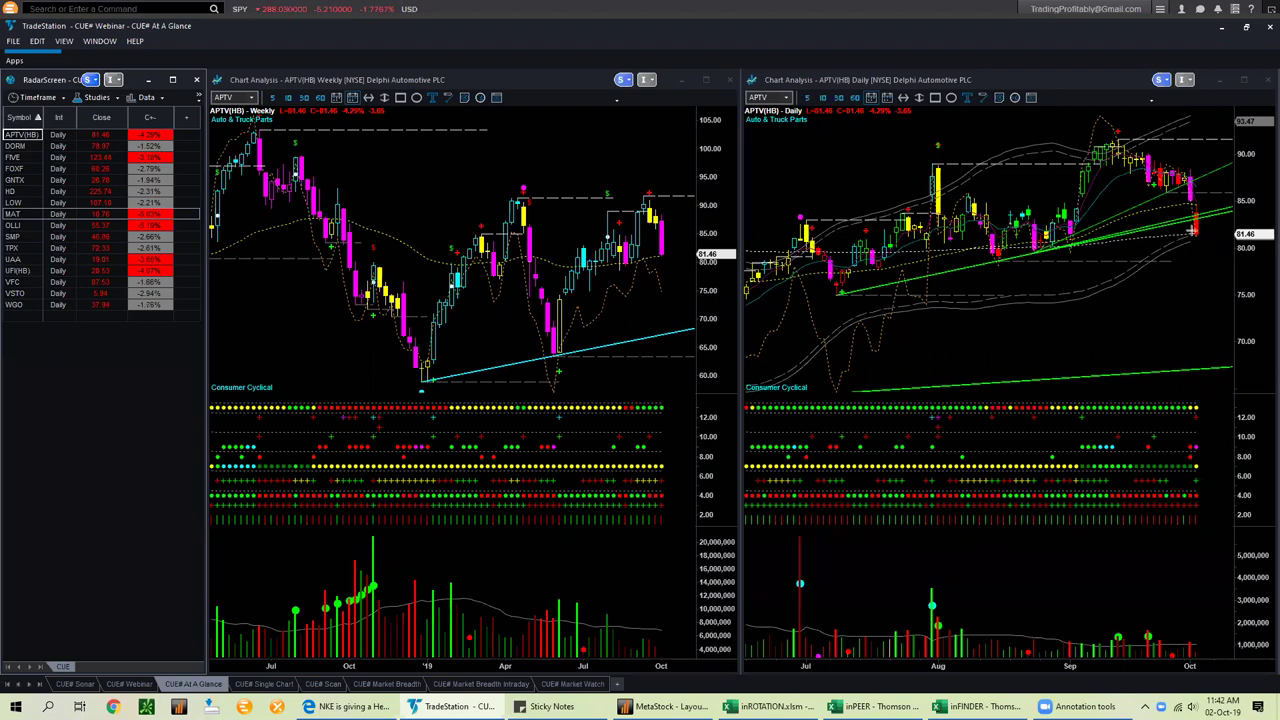
pyautogui.moveTo(1100, 255); pyautogui.dragTo(1190, 233)
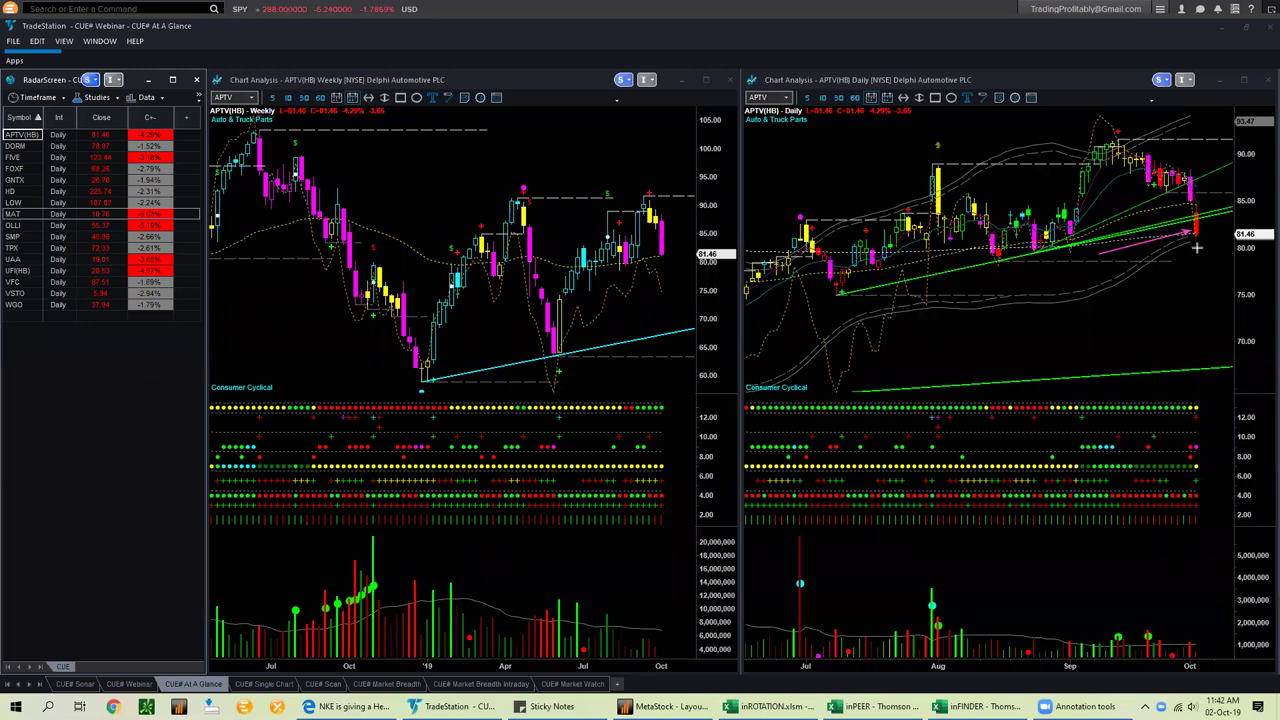
pyautogui.moveTo(1156, 150)
pyautogui.mouseDown()
pyautogui.moveTo(1206, 166)
pyautogui.moveTo(1208, 198)
pyautogui.moveTo(1240, 197)
pyautogui.mouseUp()
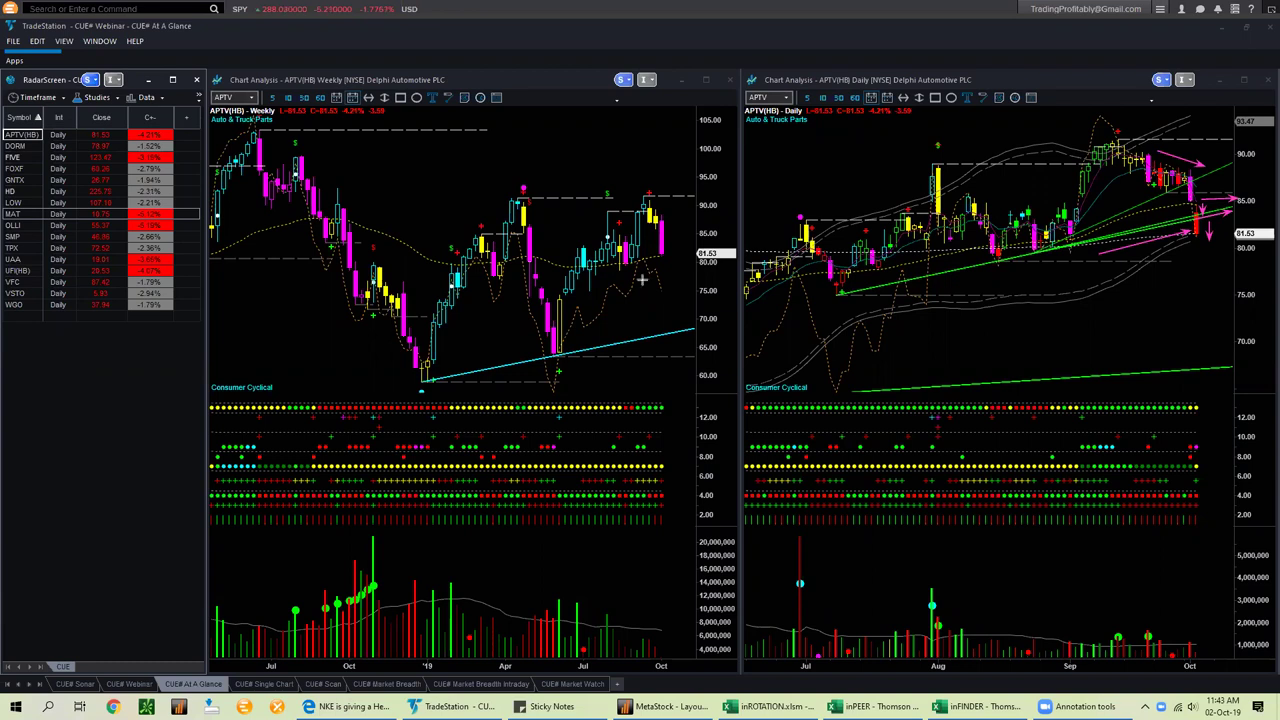
# Clear the pink arrows from the APTV daily chart, then load FIVE into both linked charts
pyautogui.press('Escape')
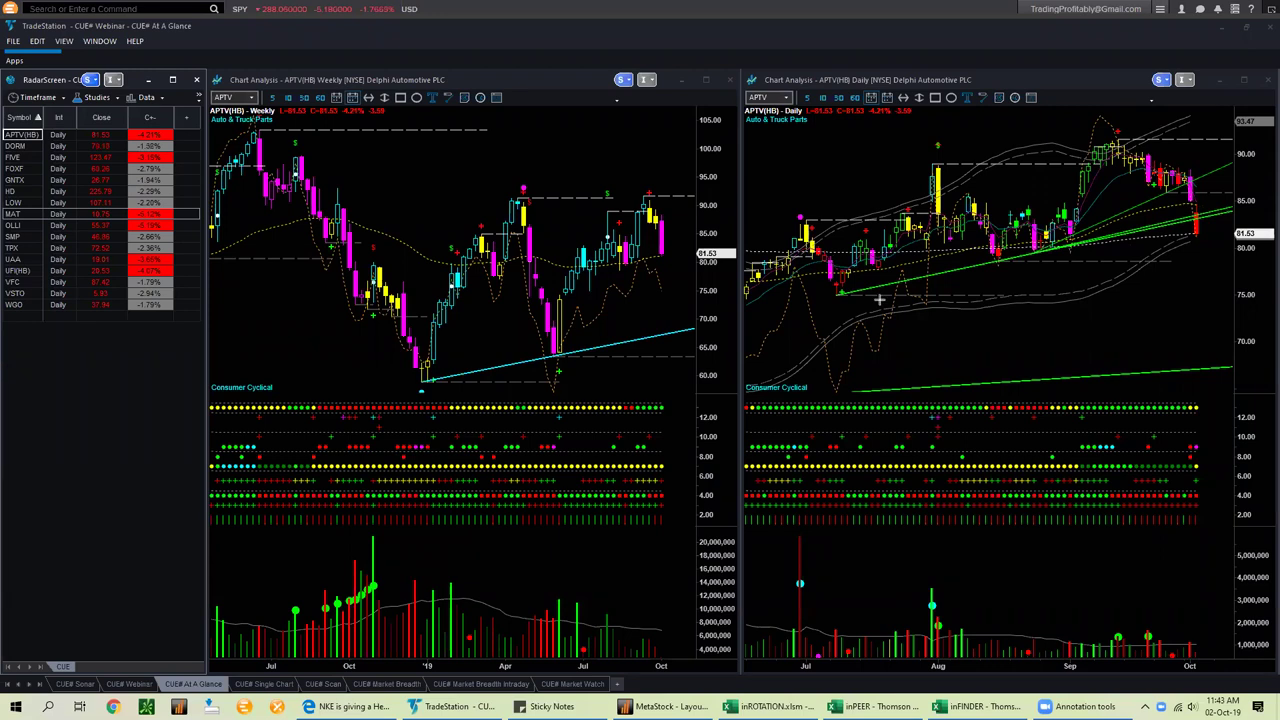
pyautogui.click(16, 157)
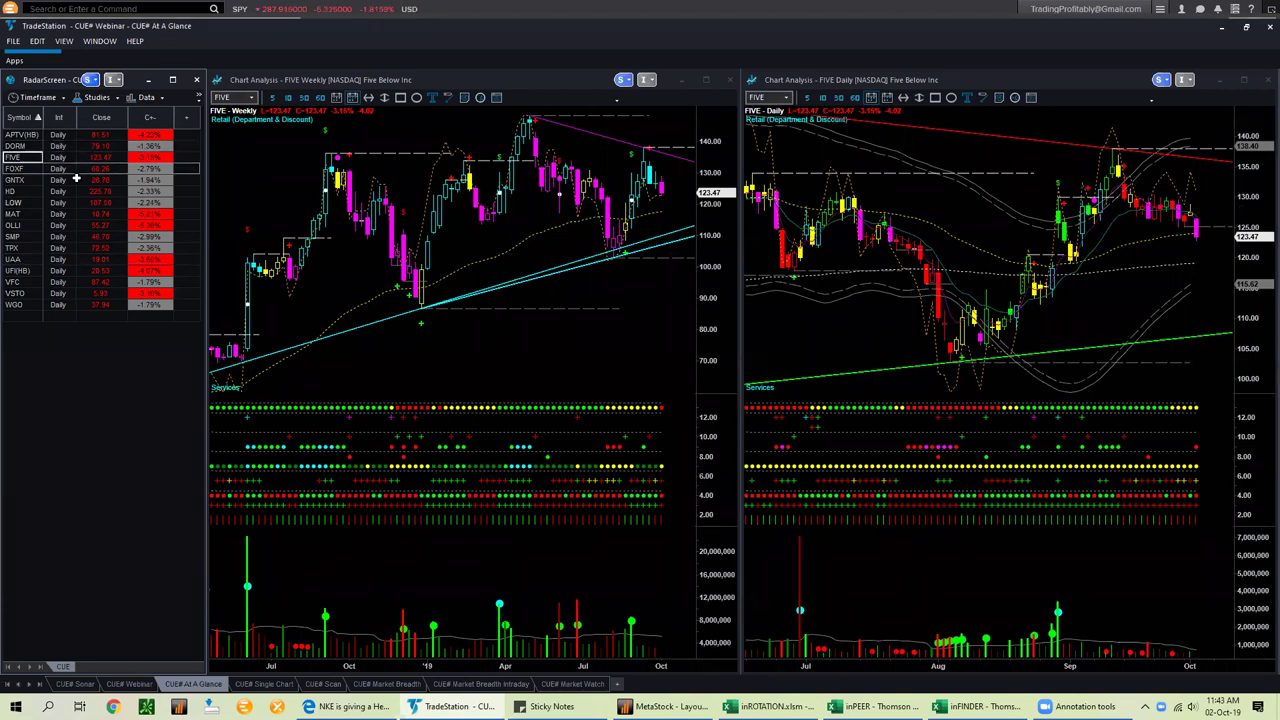
# Load MAT (Mattel) into the linked weekly and daily charts
pyautogui.click(17, 213)
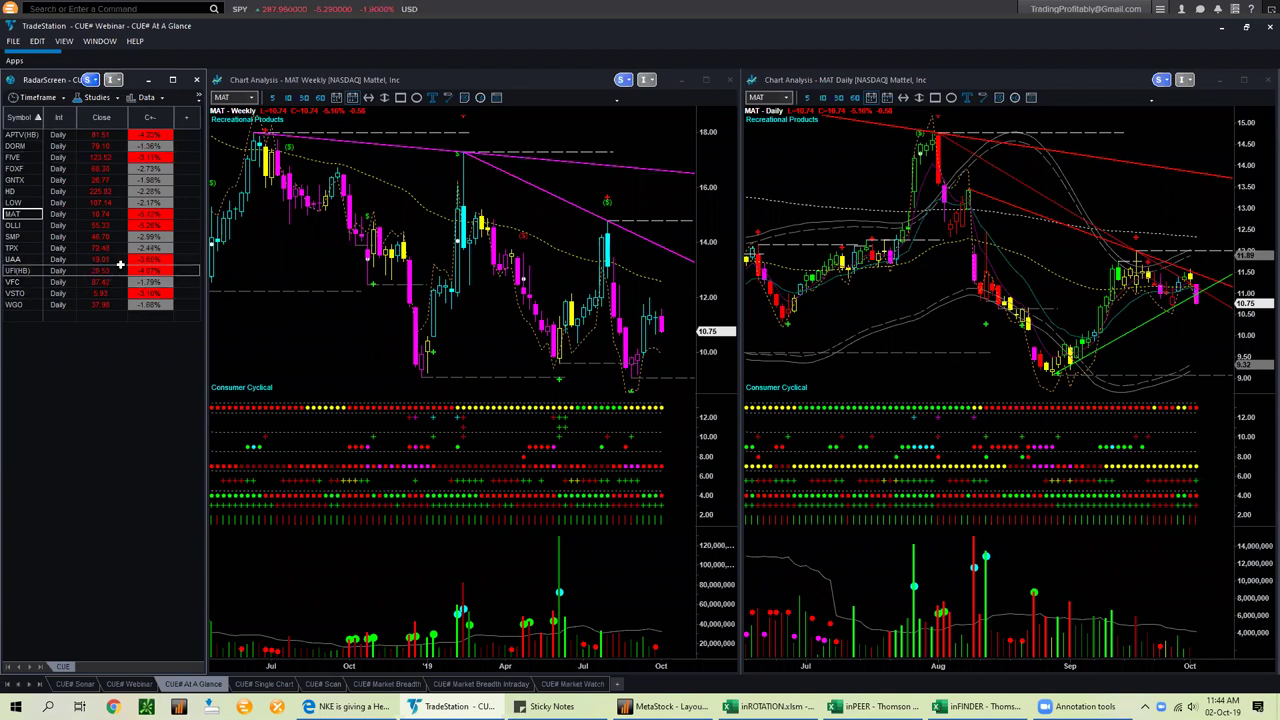
# Step the linked charts through OLLI, UAA and VSTO, then back to APTV
pyautogui.click(17, 226)
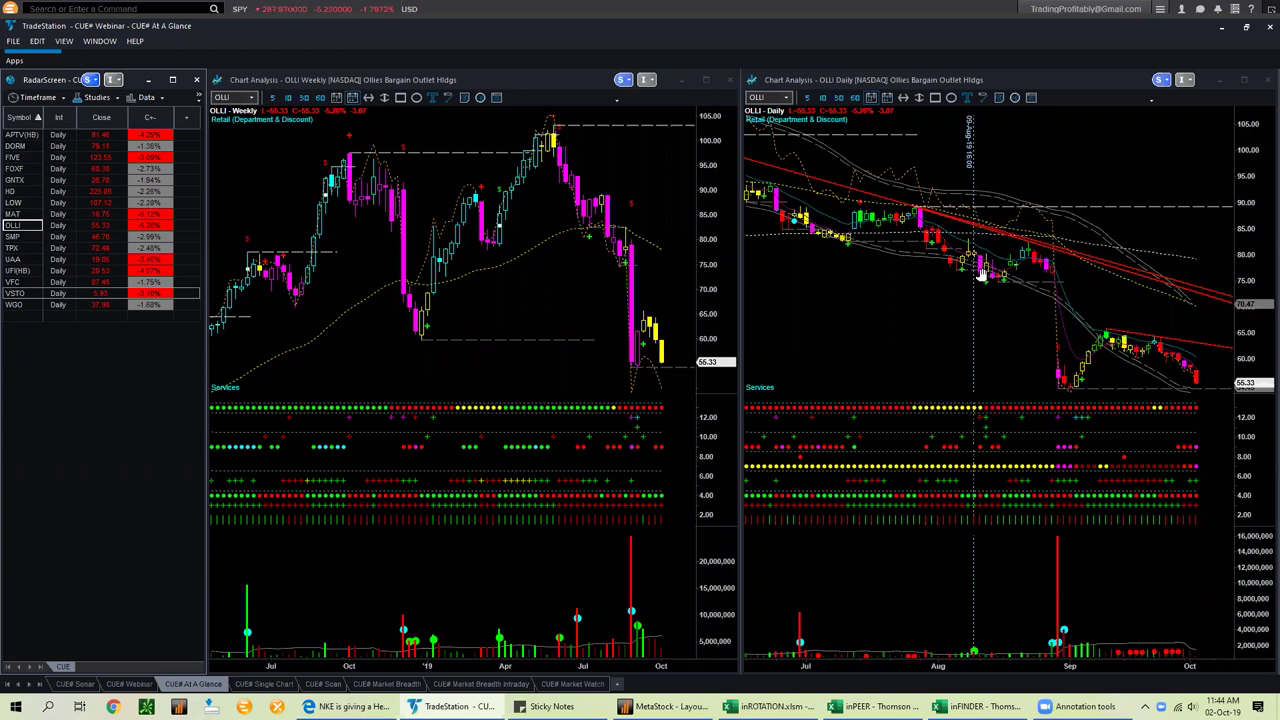
pyautogui.click(22, 260)
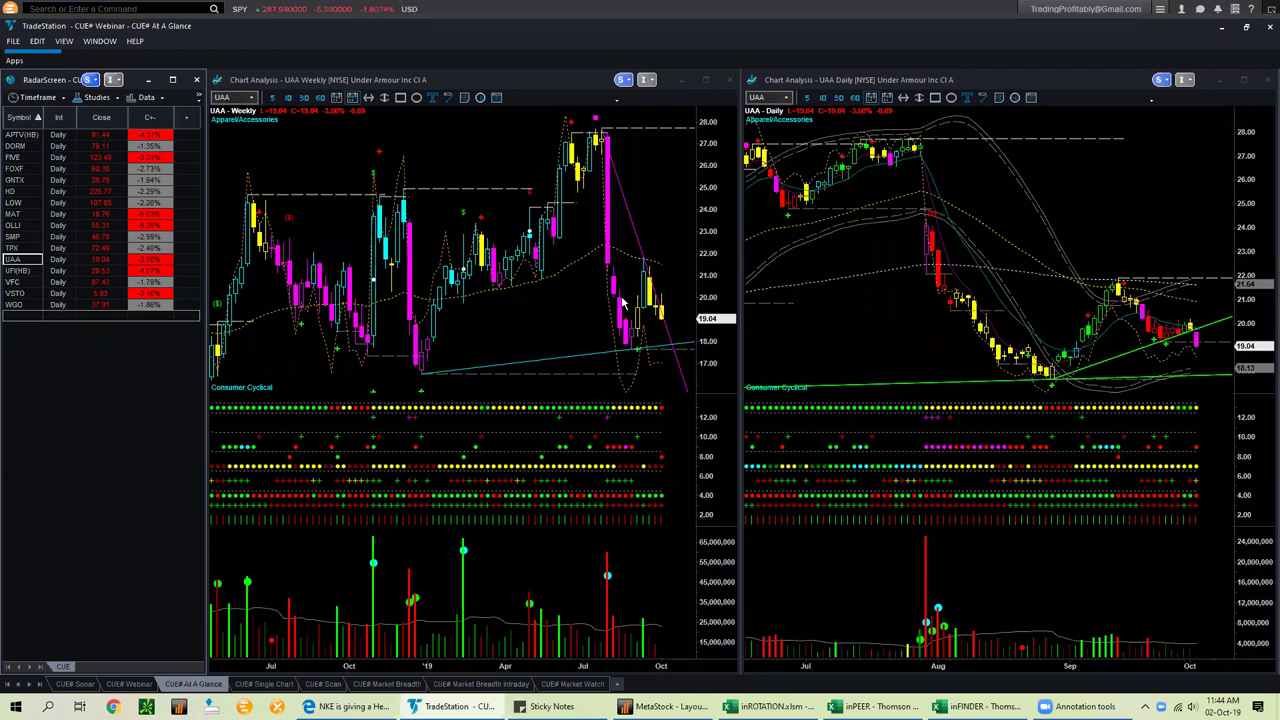
pyautogui.click(22, 293)
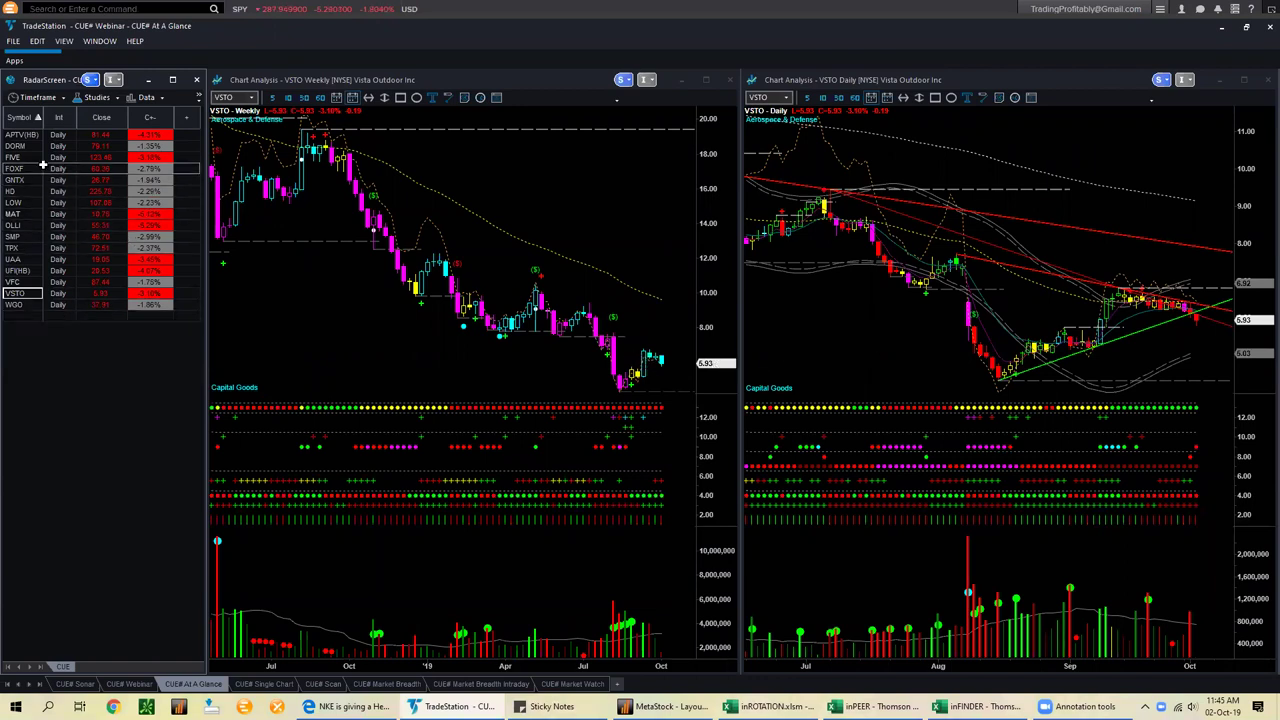
pyautogui.click(20, 134)
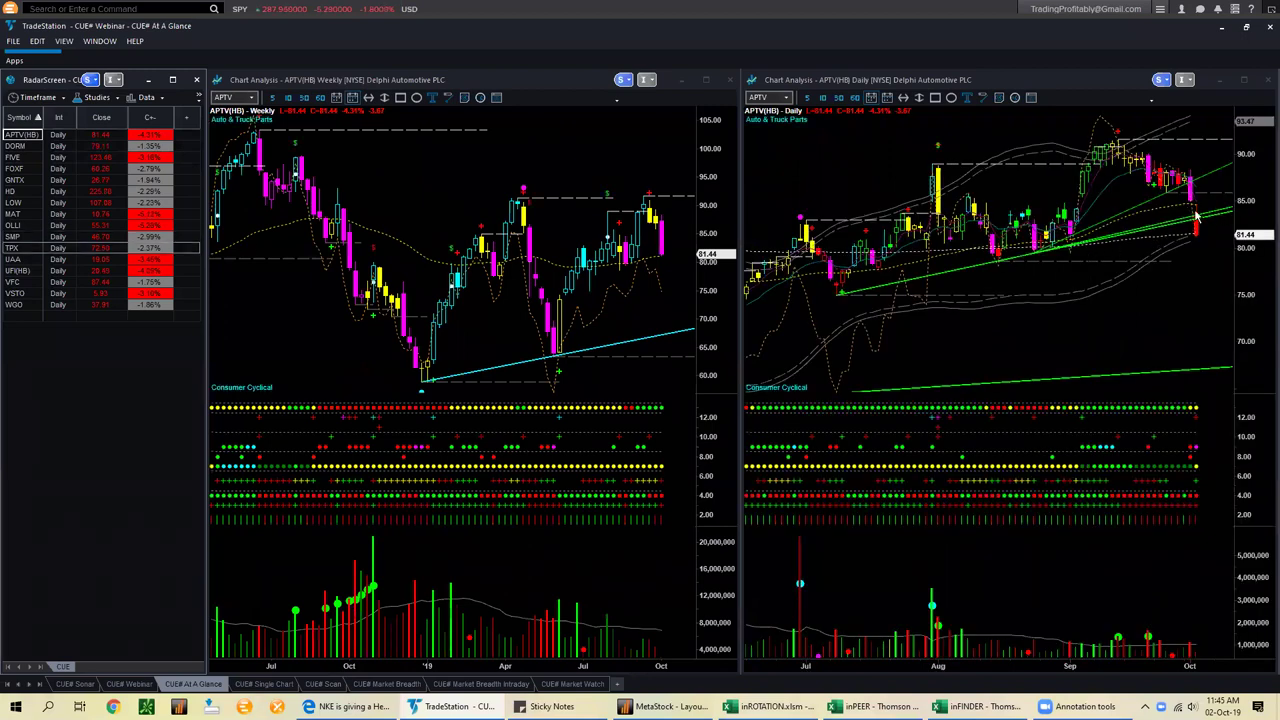
# Show FIVE again on both charts, then return them to MAT (Mattel)
pyautogui.click(20, 157)
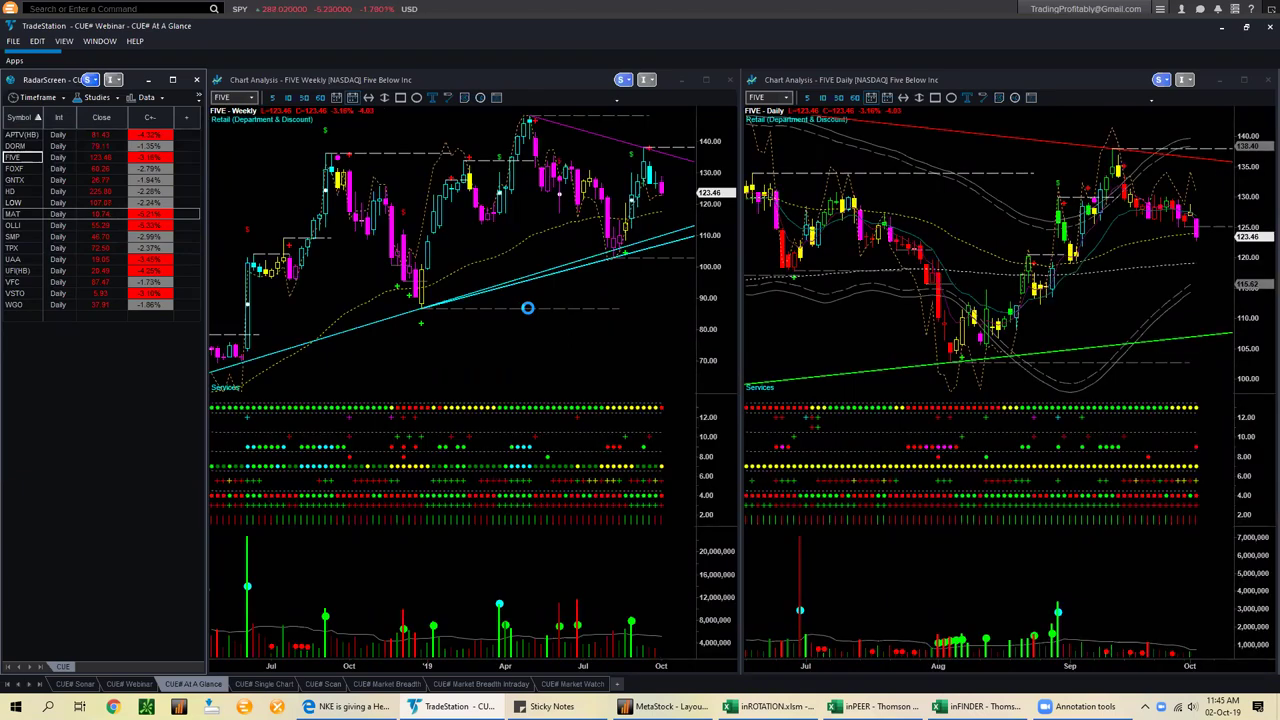
pyautogui.click(12, 214)
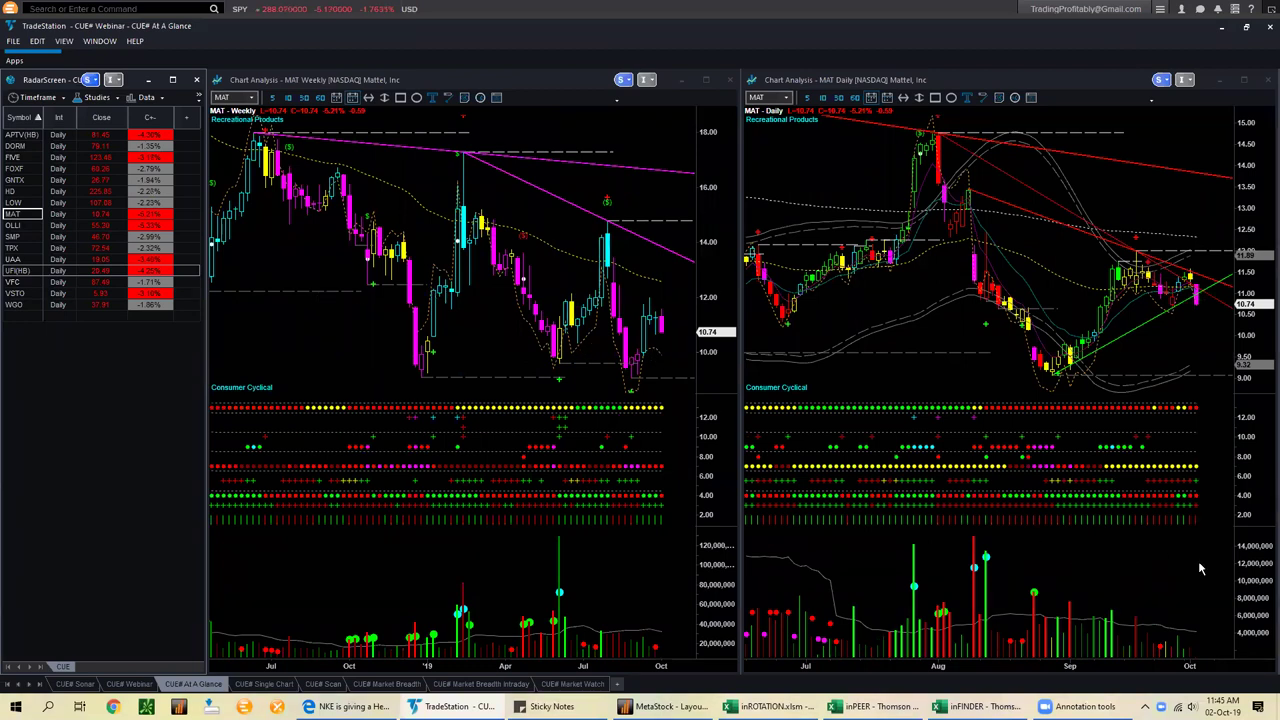
pyautogui.moveTo(847, 664)
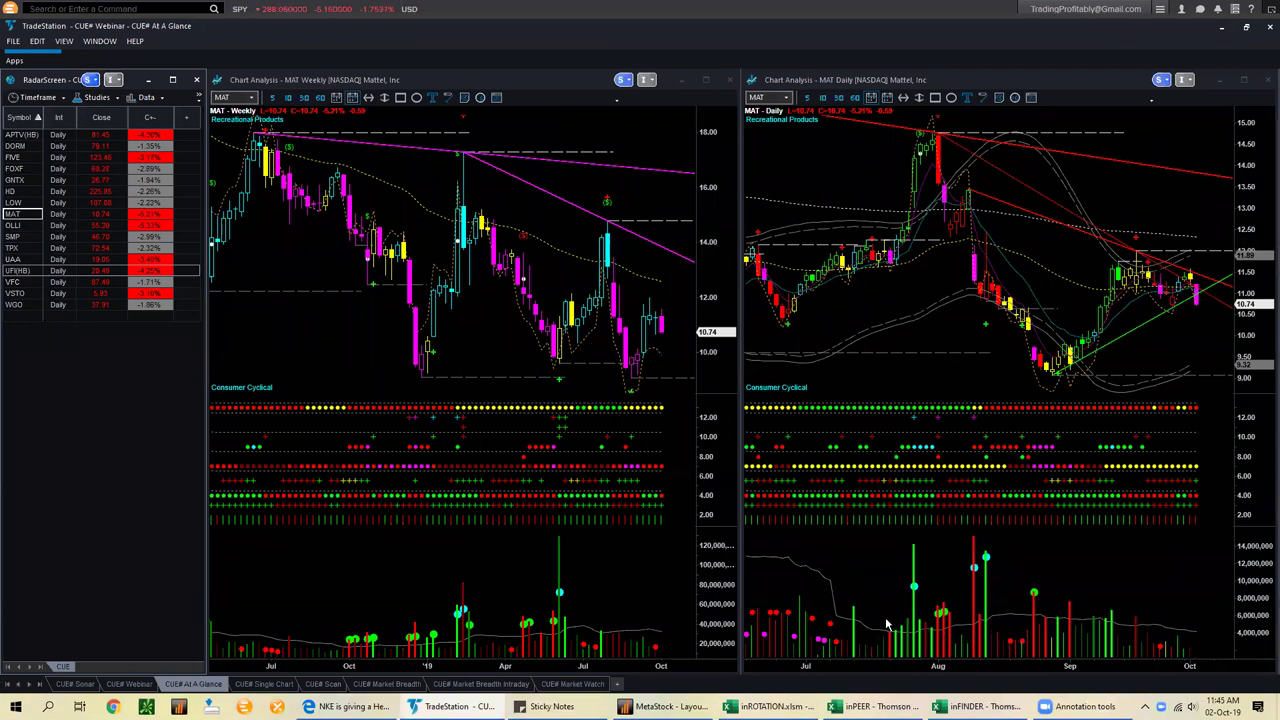